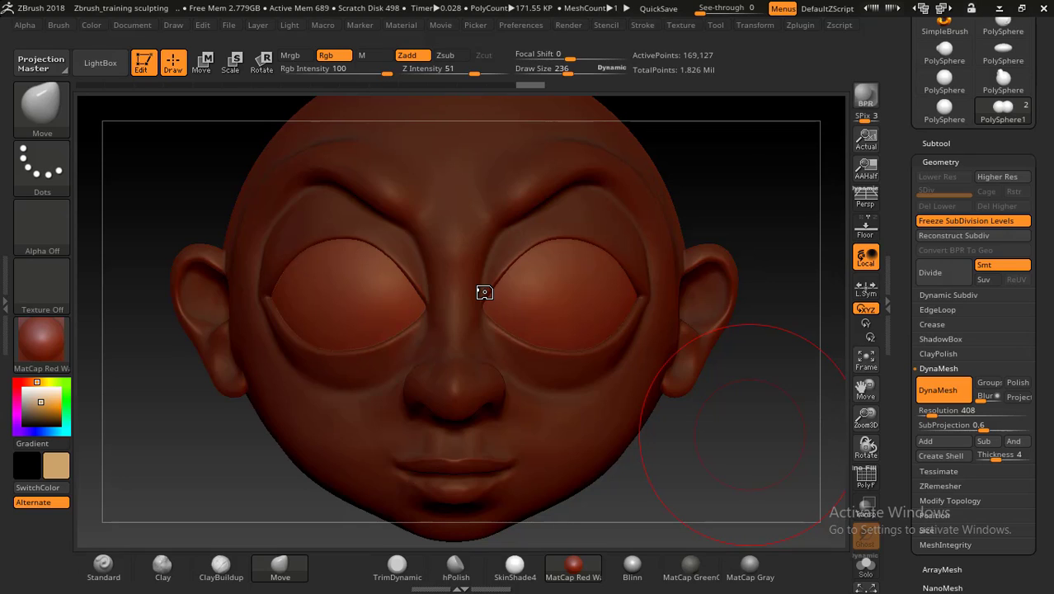
# Open the project file Zbrush_training sculpting.ZPR from the Zbrush training folder inside Documents\Camtasia.
pyautogui.hotkey('ctrl', 's')
pyautogui.click(100, 66)
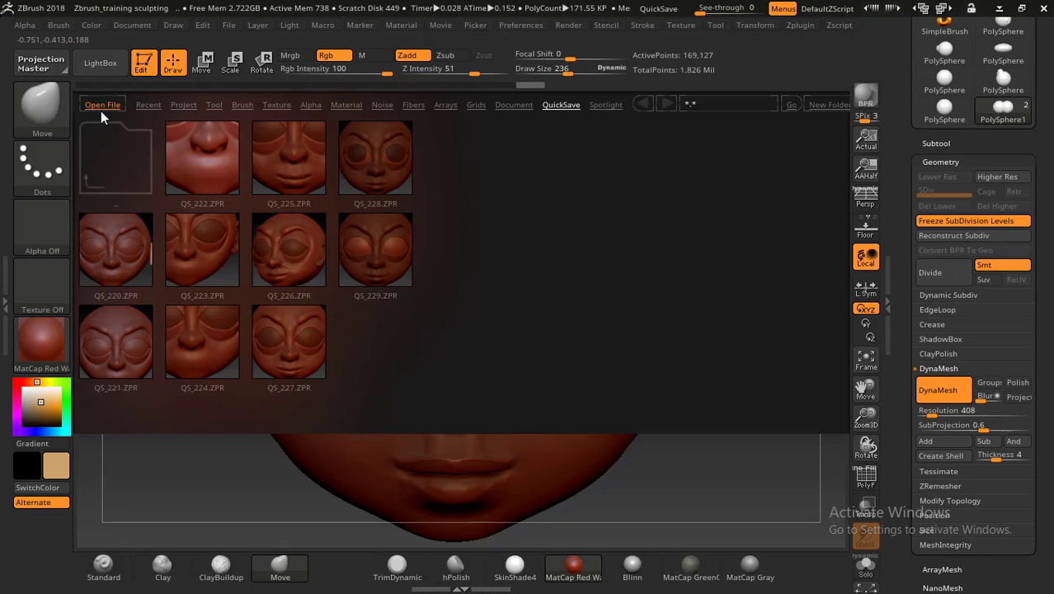
pyautogui.click(101, 111)
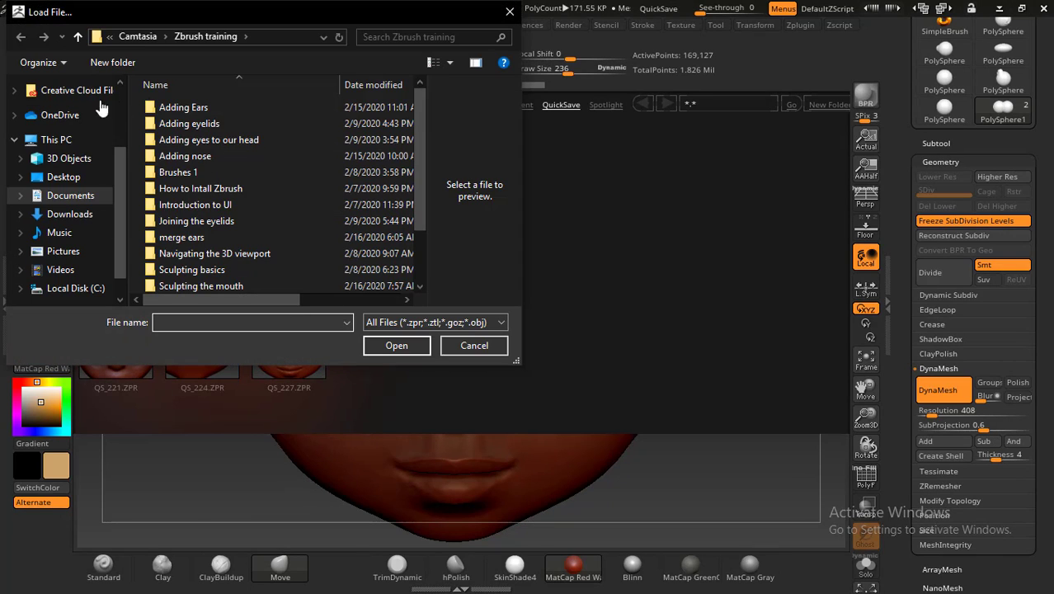
pyautogui.click(70, 198)
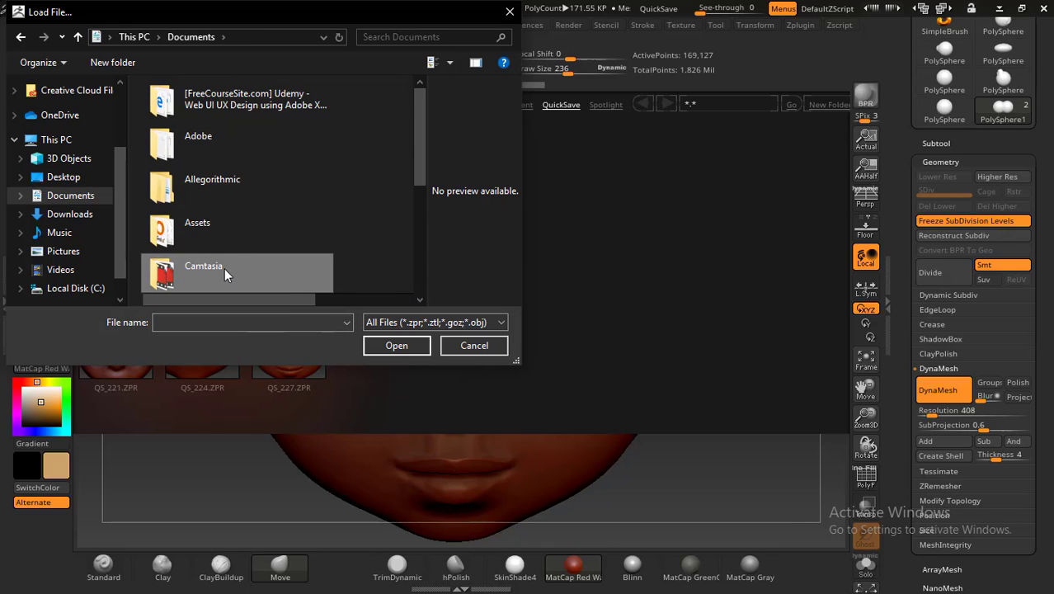
pyautogui.doubleClick(224, 272)
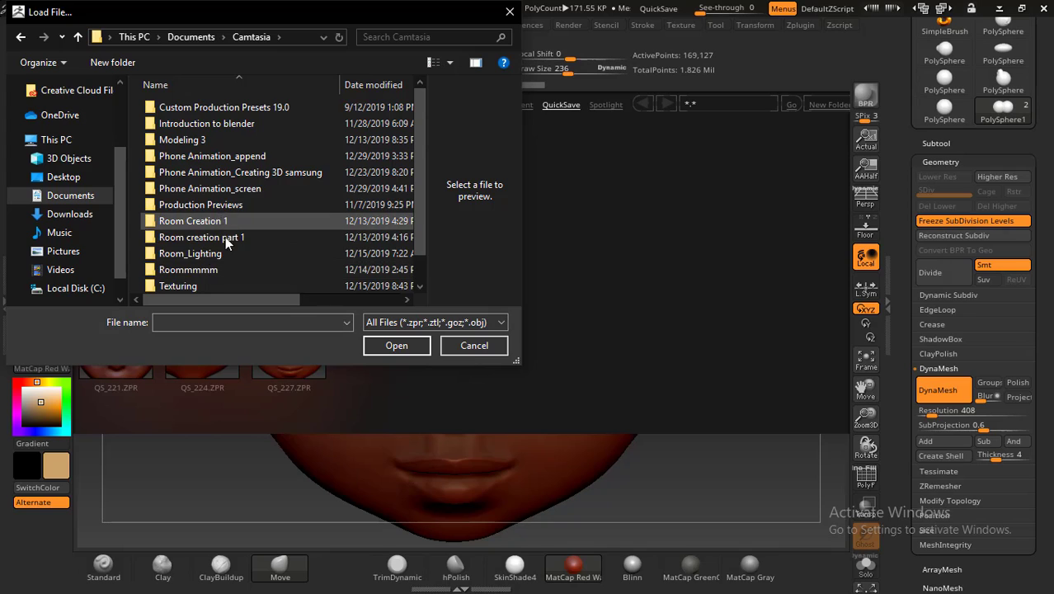
pyautogui.scroll(-1, 226, 237)
pyautogui.doubleClick(214, 279)
pyautogui.scroll(-2, 216, 231)
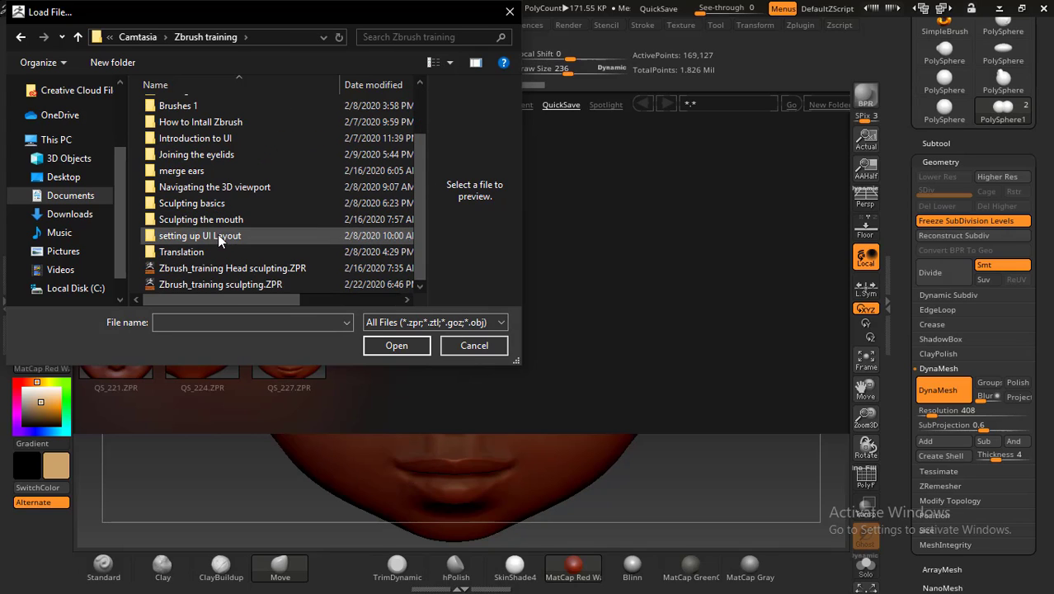
pyautogui.scroll(2, 240, 264)
pyautogui.scroll(-2, 252, 285)
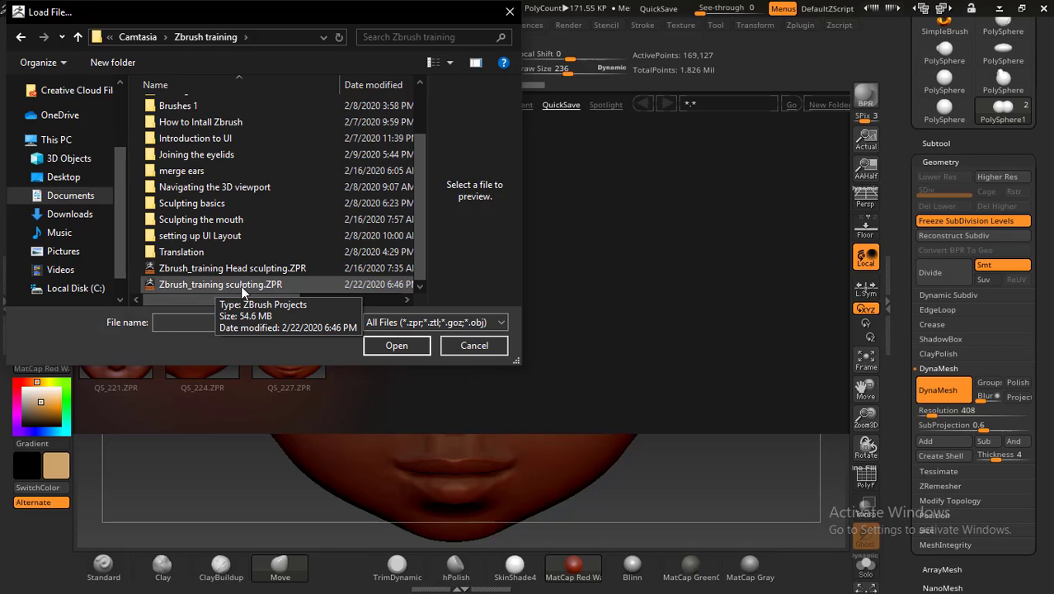
pyautogui.click(241, 285)
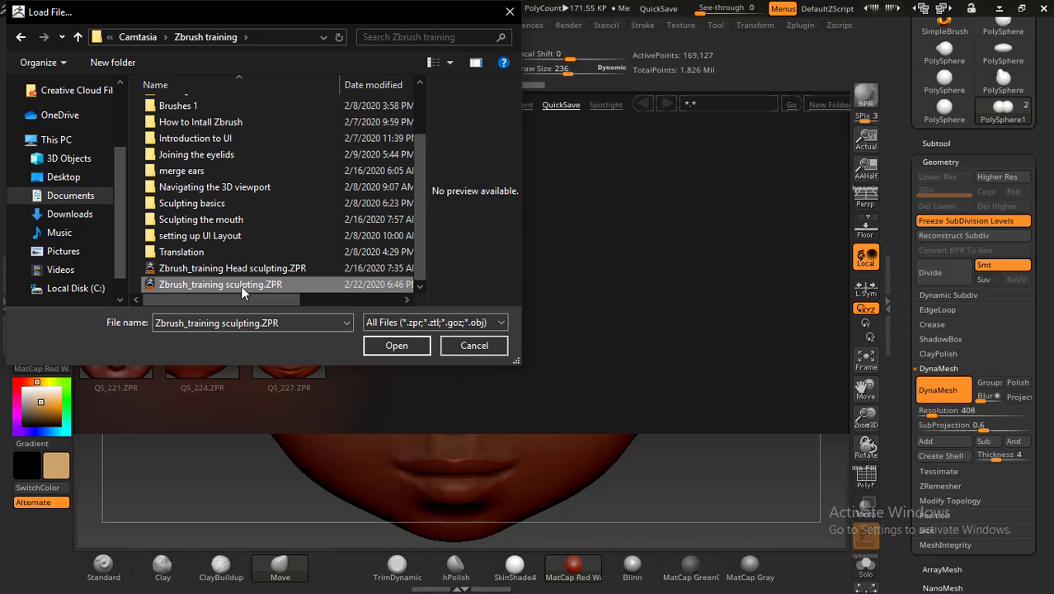
pyautogui.click(394, 343)
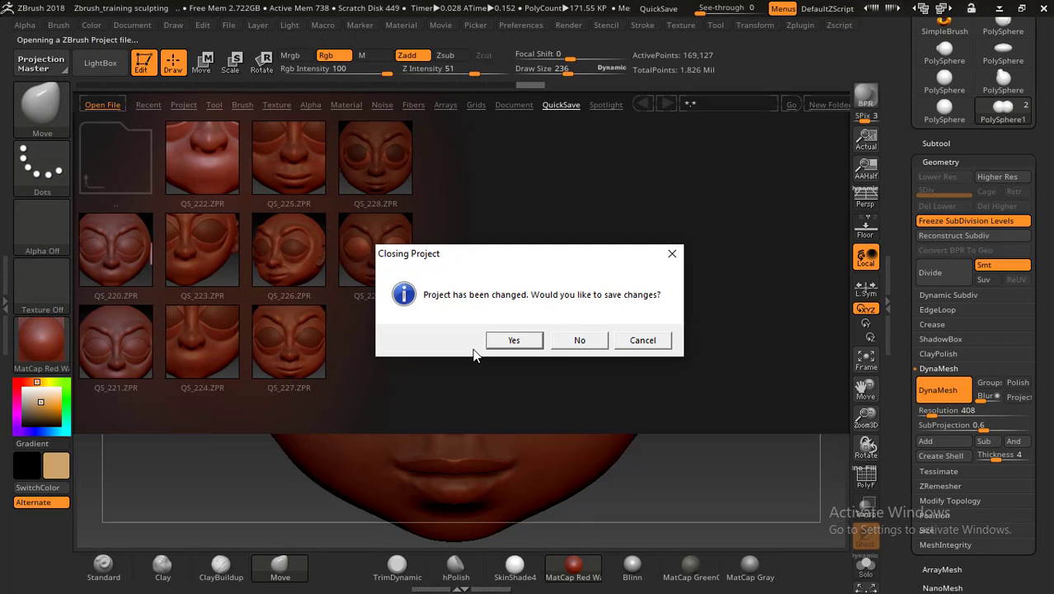
# Save the current project's changes as Zbrush_training sculpting.ZPR in the Zbrush training folder, replacing the existing file.
pyautogui.click(512, 341)
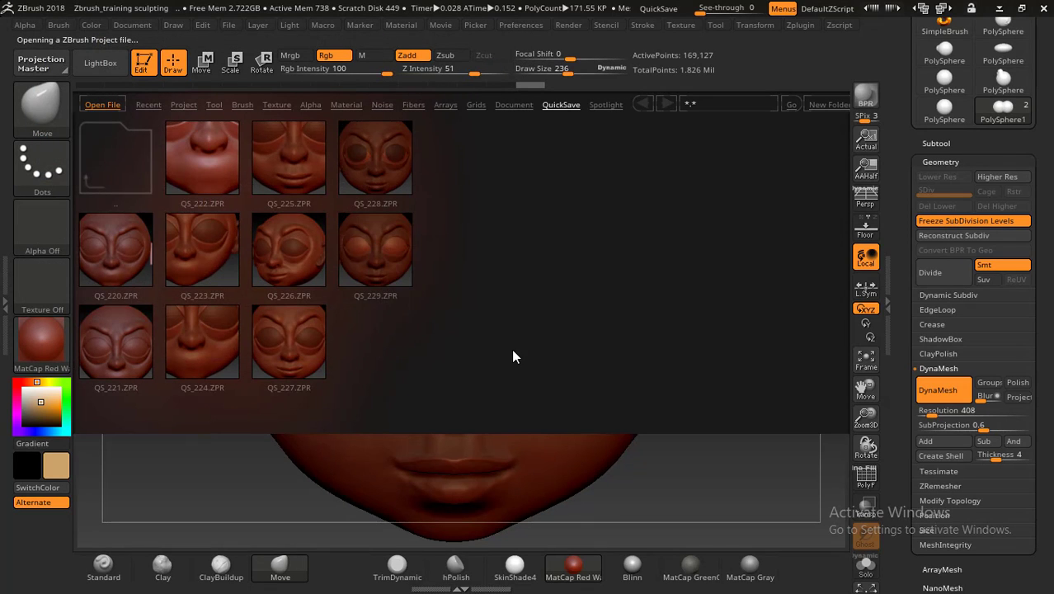
pyautogui.scroll(-2, 285, 243)
pyautogui.scroll(2, 276, 252)
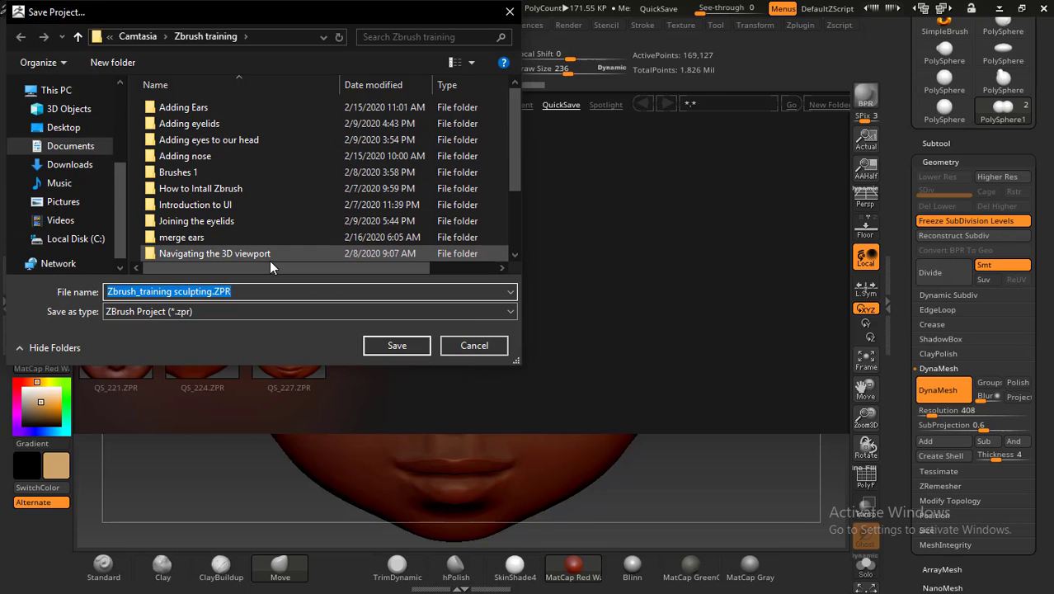
pyautogui.click(253, 253)
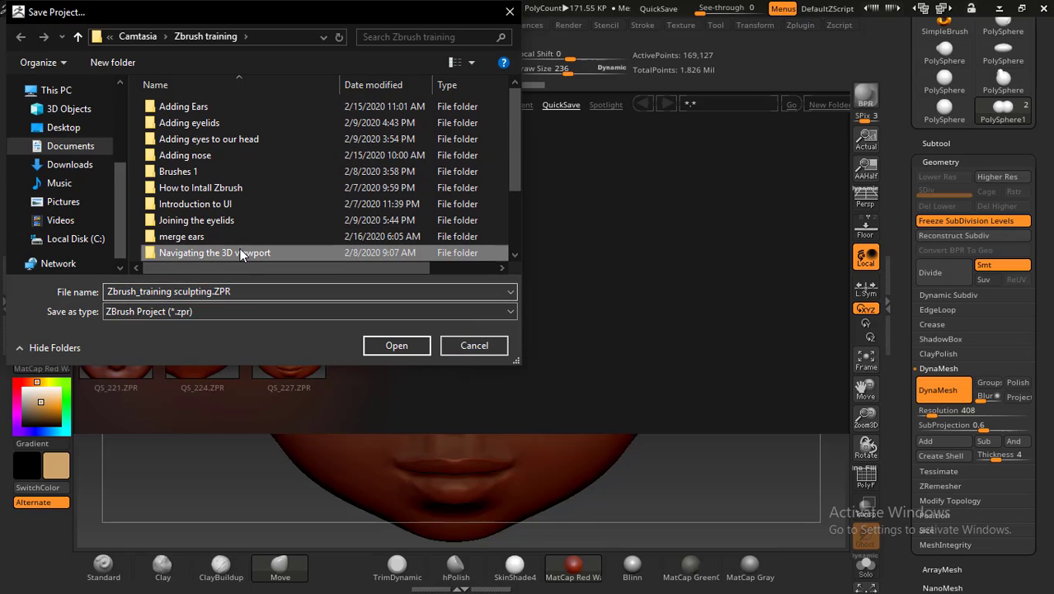
pyautogui.scroll(-2, 250, 252)
pyautogui.click(235, 252)
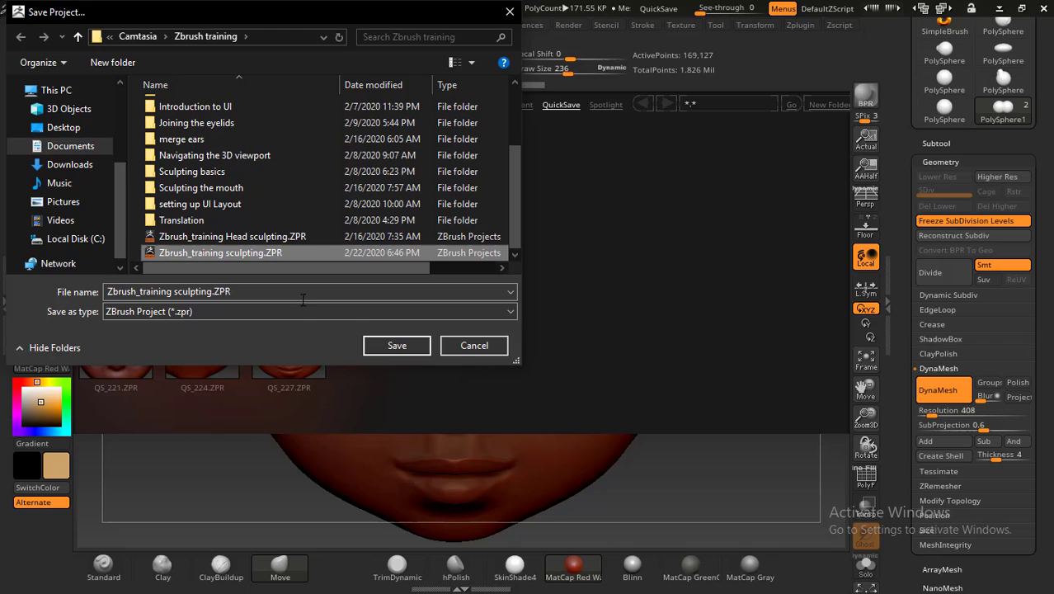
pyautogui.click(396, 346)
pyautogui.click(397, 347)
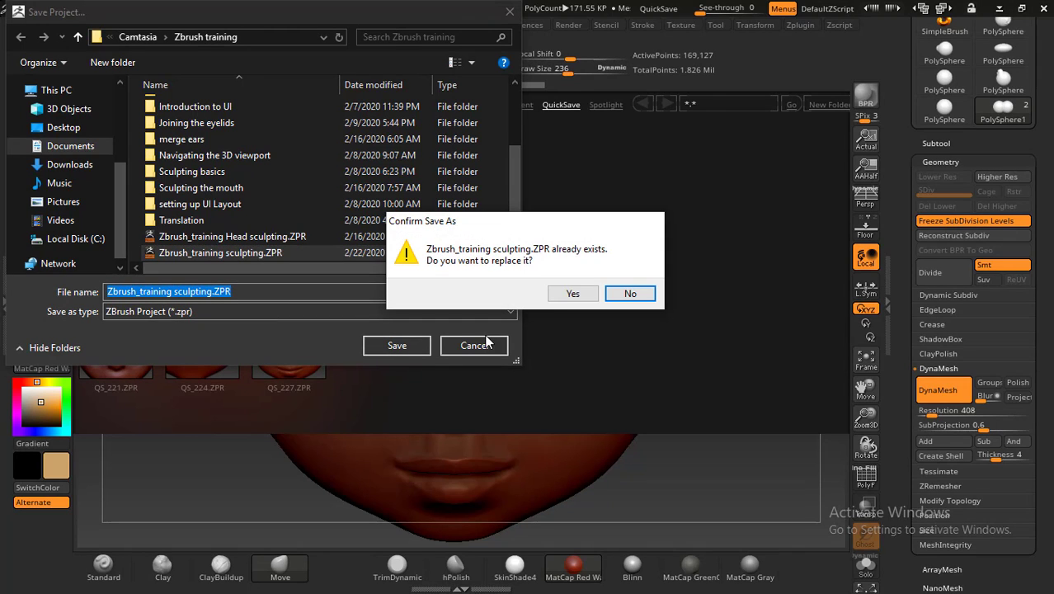
pyautogui.click(567, 291)
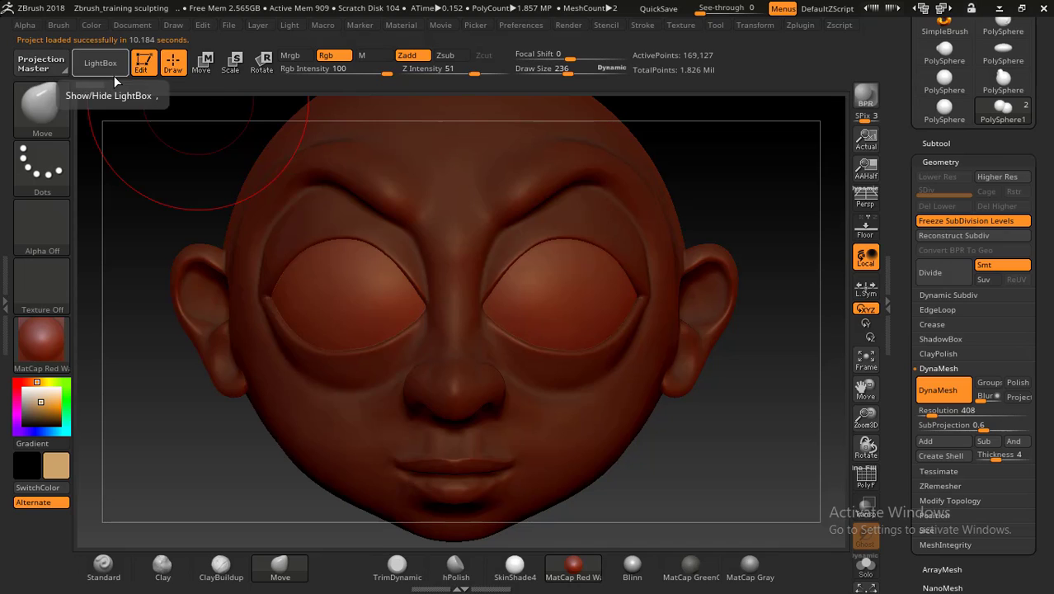
pyautogui.press('ctrl')
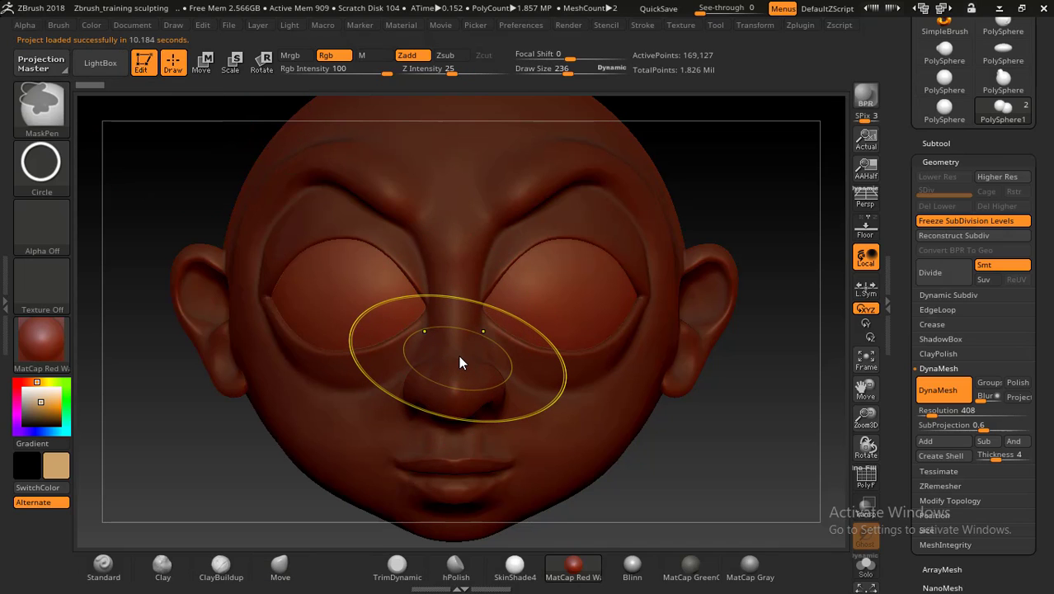
pyautogui.hotkey('ctrl', 's')
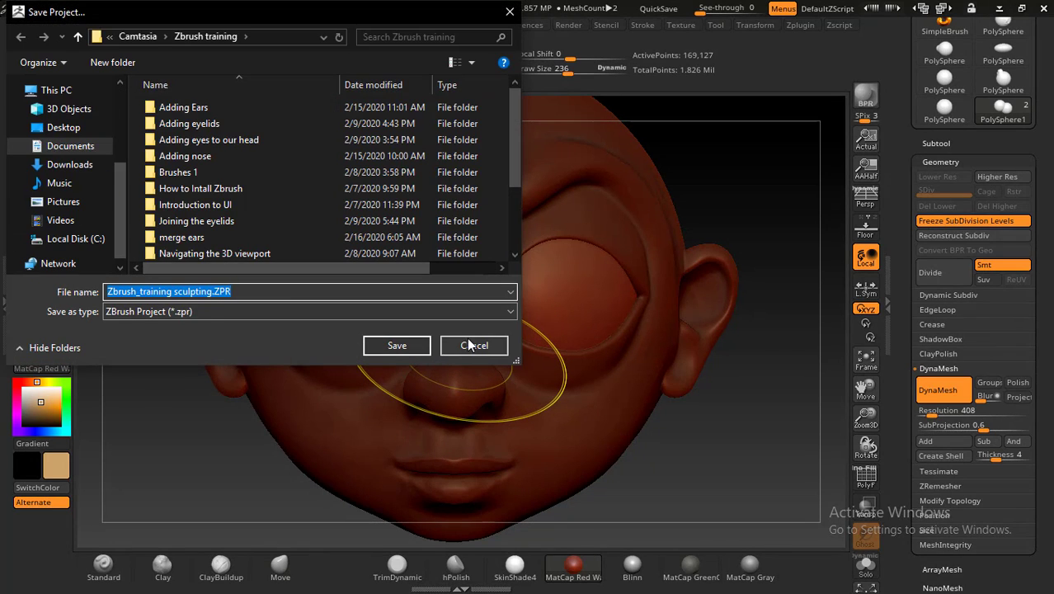
pyautogui.click(493, 340)
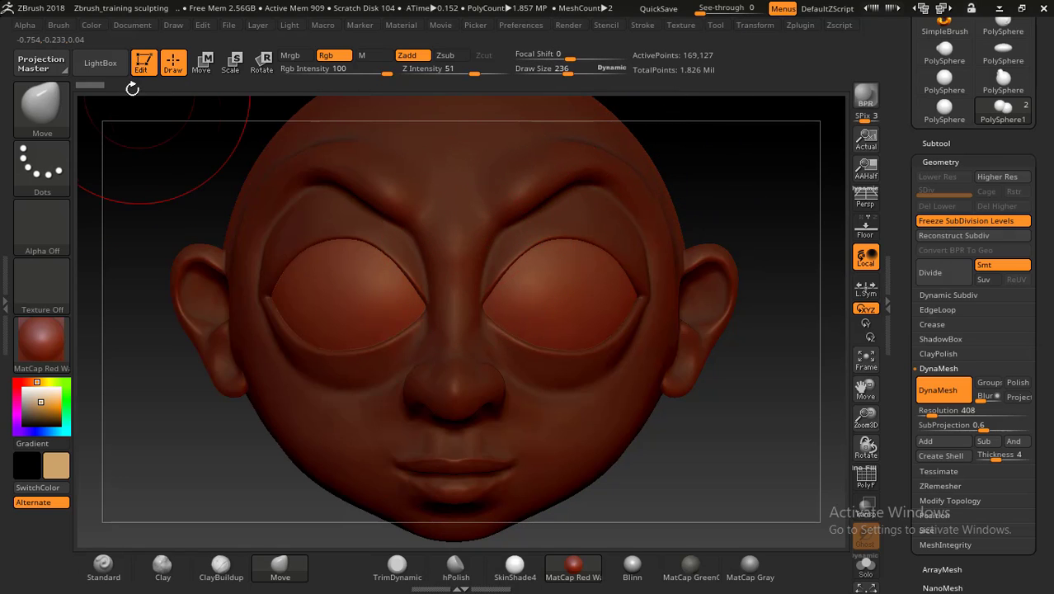
pyautogui.click(99, 62)
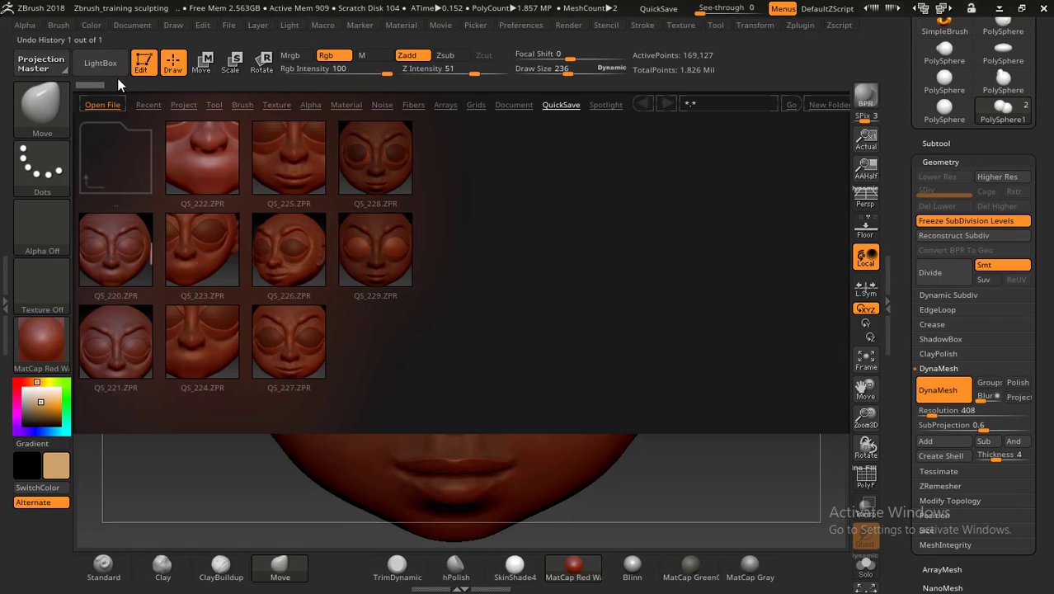
pyautogui.click(100, 62)
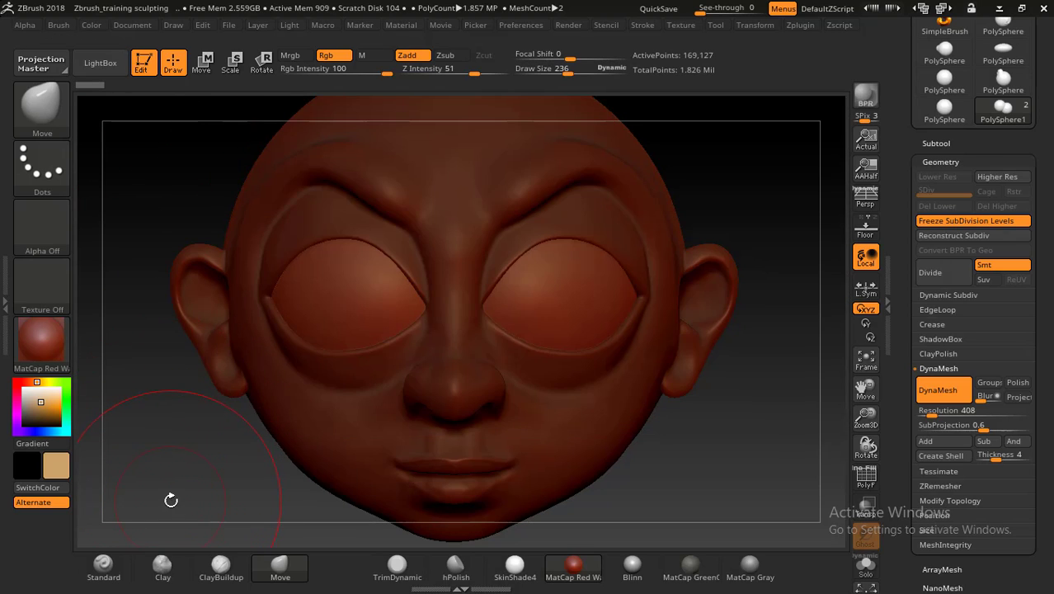
# Make the head the active subtool, remesh it with DynaMesh, and set the masking brush's stroke to FreeHand.
pyautogui.keyDown('alt'); pyautogui.click(324, 468); pyautogui.keyUp('alt')
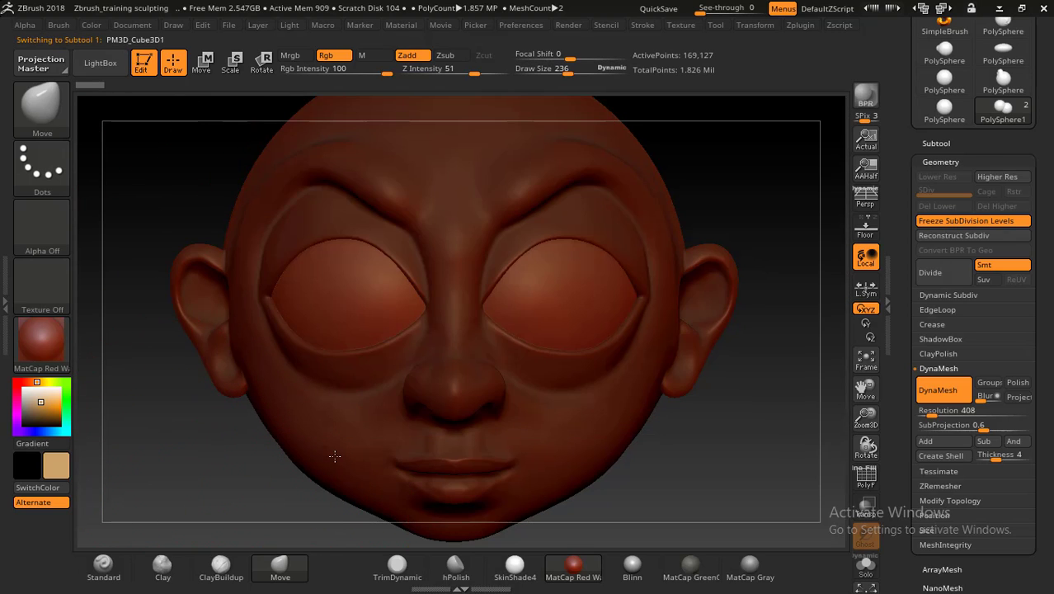
pyautogui.moveTo(153, 494)
pyautogui.keyDown('ctrl'); pyautogui.mouseDown()
pyautogui.moveTo(221, 506)
pyautogui.moveTo(305, 490)
pyautogui.mouseUp(); pyautogui.keyUp('ctrl')
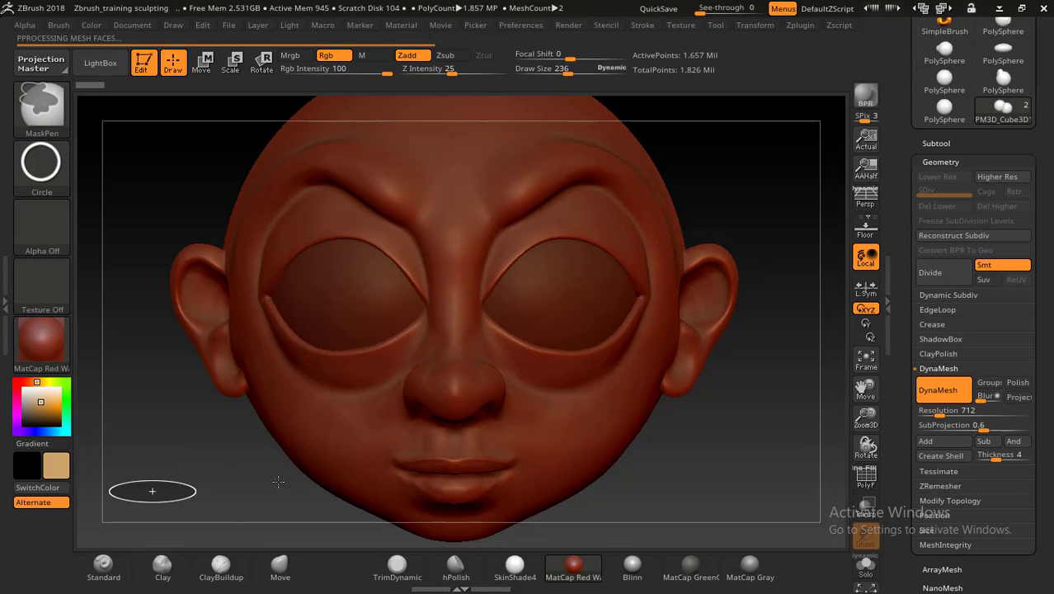
pyautogui.click(53, 183)
pyautogui.click(235, 181)
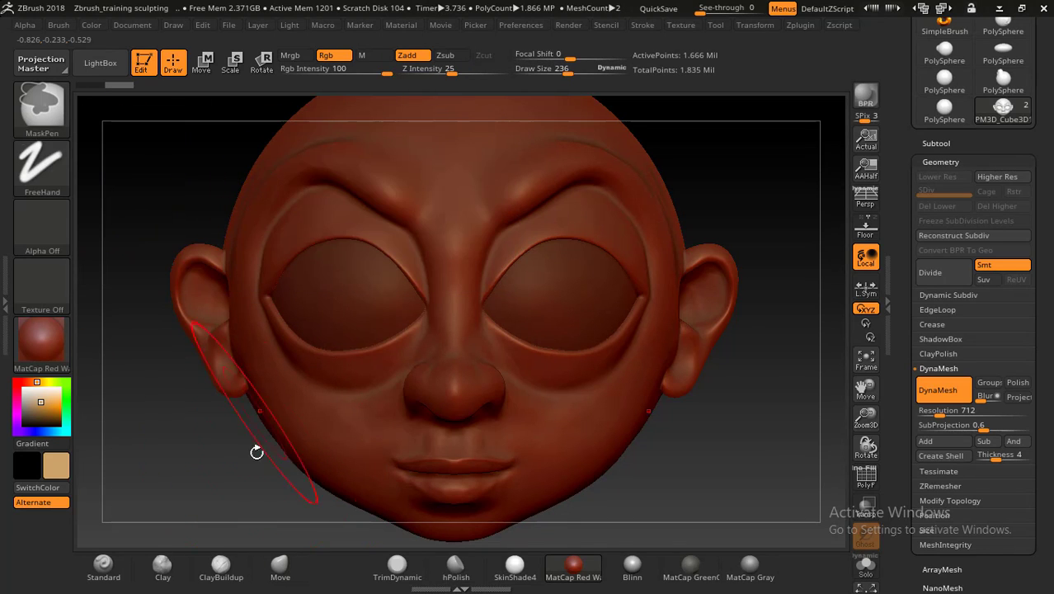
# Invert the empty mask on the head so that the whole head is masked.
pyautogui.keyDown('ctrl'); pyautogui.click(251, 452); pyautogui.keyUp('ctrl')
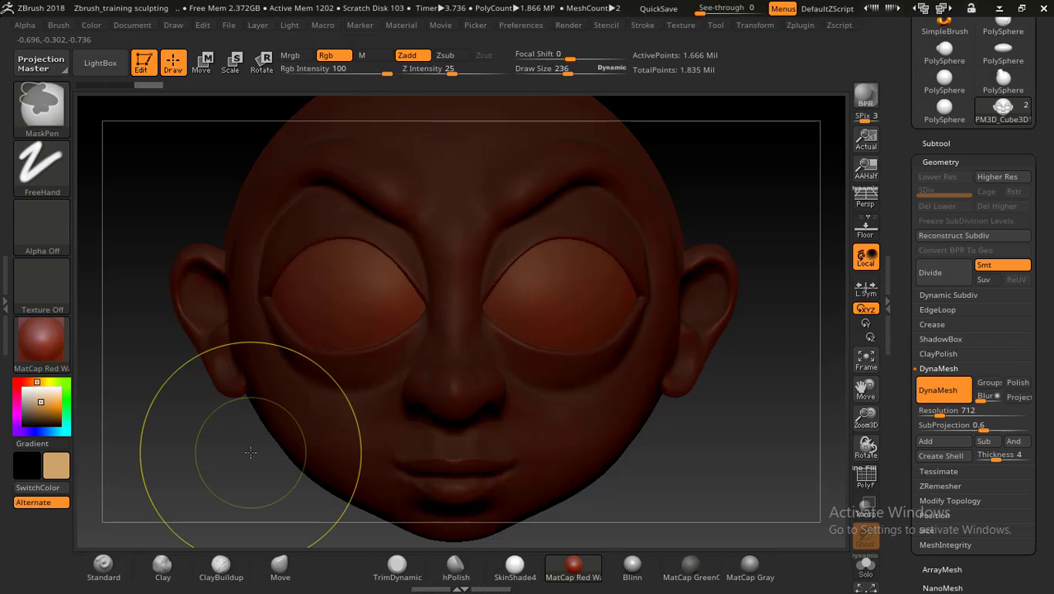
pyautogui.keyDown('ctrl'); pyautogui.click(203, 468); pyautogui.keyUp('ctrl')
pyautogui.keyDown('ctrl'); pyautogui.click(206, 467); pyautogui.keyUp('ctrl')
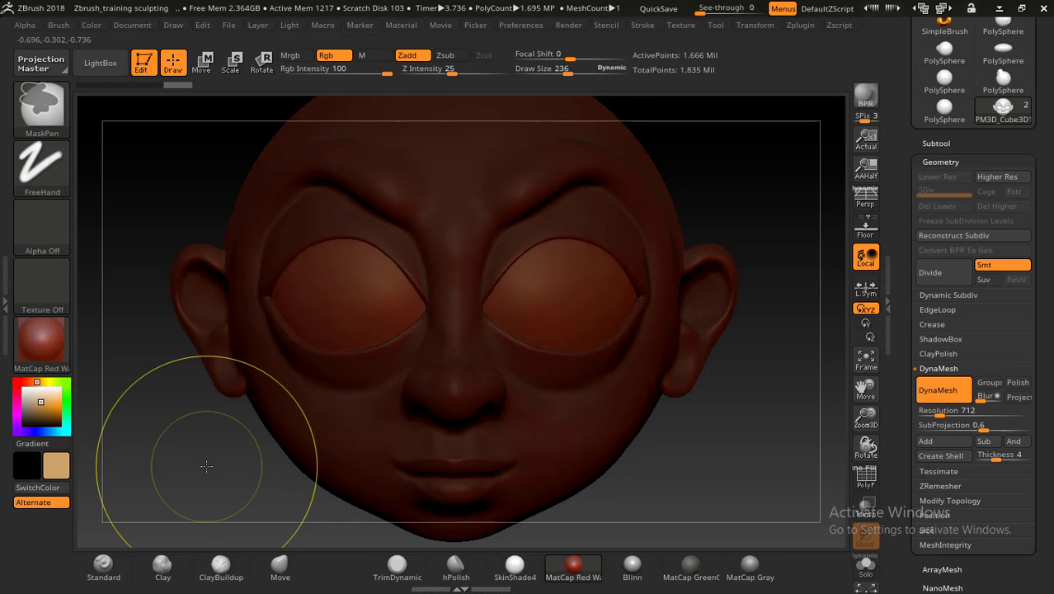
# Clear the mask from the entire head and update its DynaMesh.
pyautogui.moveTo(188, 466)
pyautogui.mouseDown()
pyautogui.moveTo(226, 294)
pyautogui.moveTo(401, 367)
pyautogui.moveTo(567, 237)
pyautogui.mouseUp()
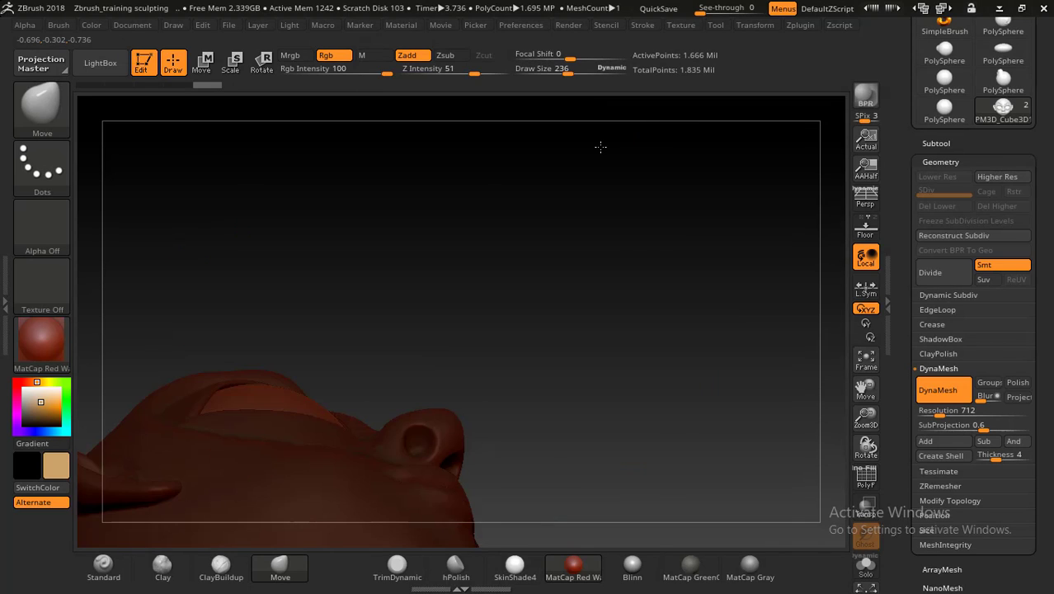
pyautogui.moveTo(601, 147); pyautogui.dragTo(648, 373)
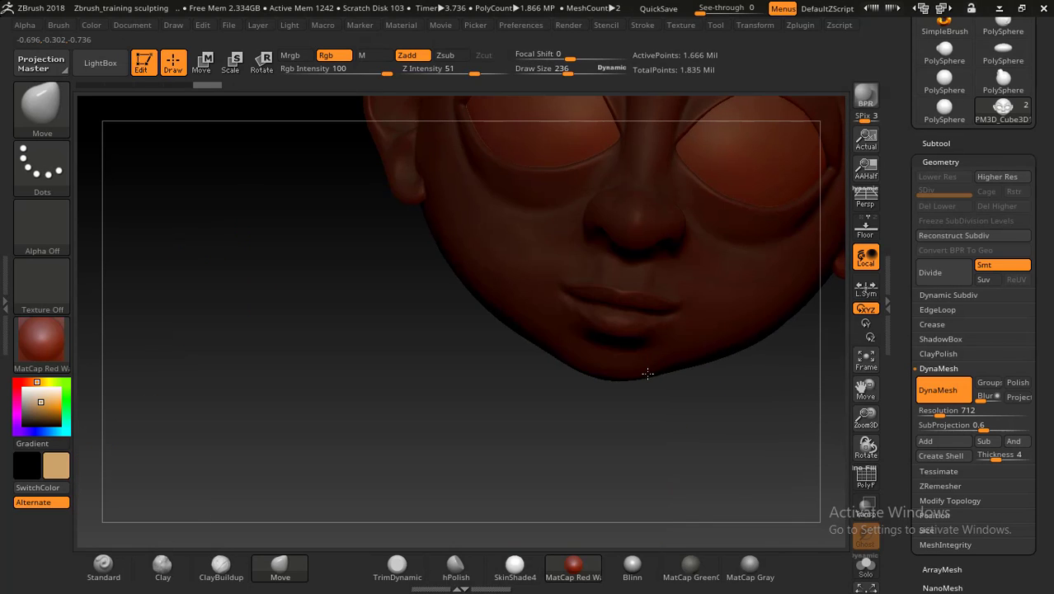
pyautogui.press('ctrl')
pyautogui.press('ctrl')
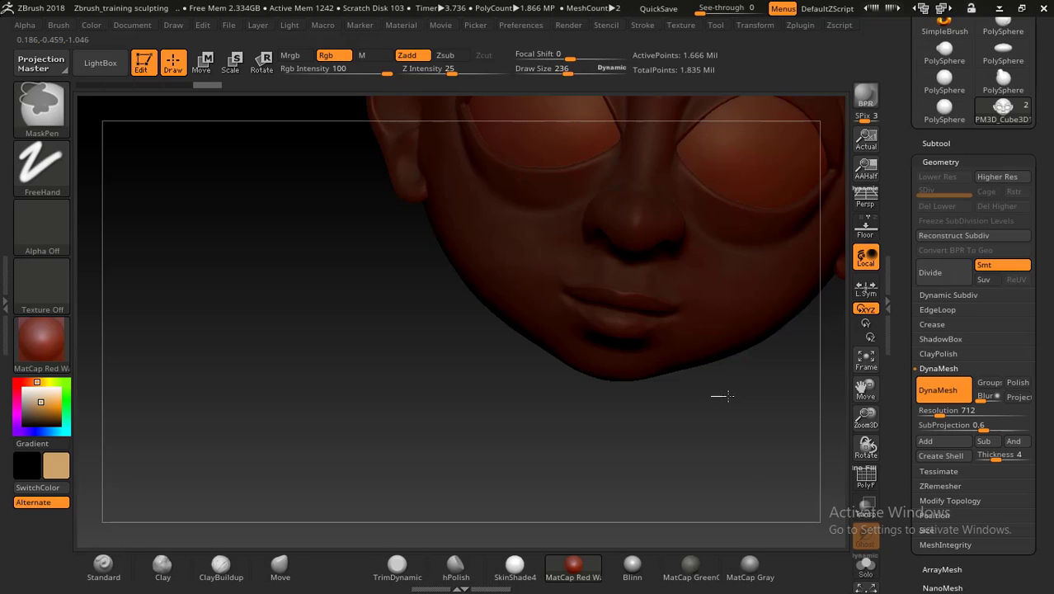
pyautogui.keyDown('ctrl'); pyautogui.moveTo(722, 396); pyautogui.dragTo(726, 402); pyautogui.keyUp('ctrl')
pyautogui.keyDown('ctrl'); pyautogui.moveTo(638, 440); pyautogui.dragTo(774, 483); pyautogui.keyUp('ctrl')
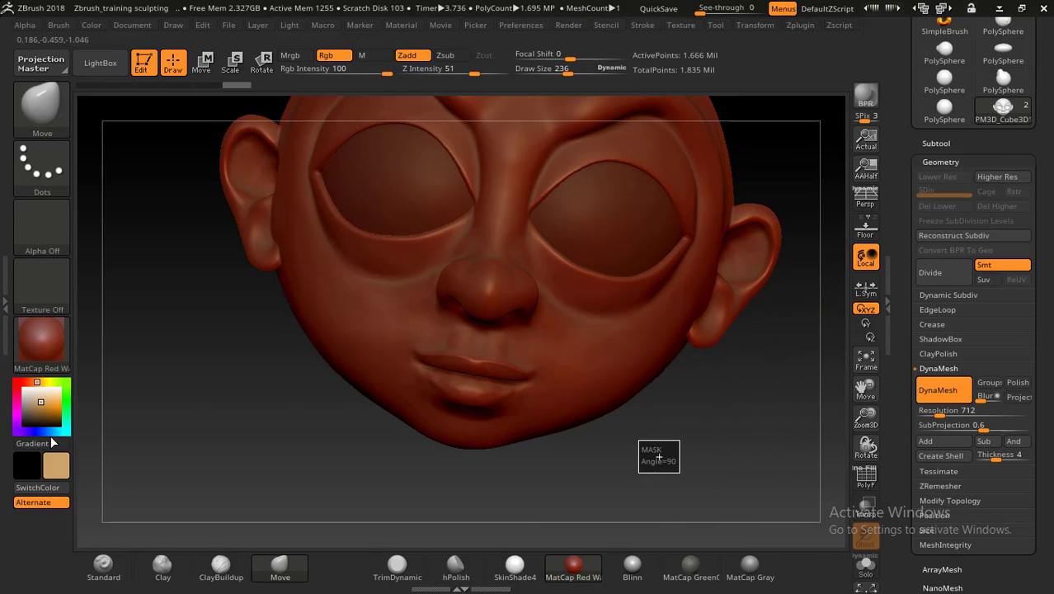
# Change the current colour of the model to a muted dusty pink and return the head to a straight front view.
pyautogui.moveTo(27, 419); pyautogui.dragTo(6, 466)
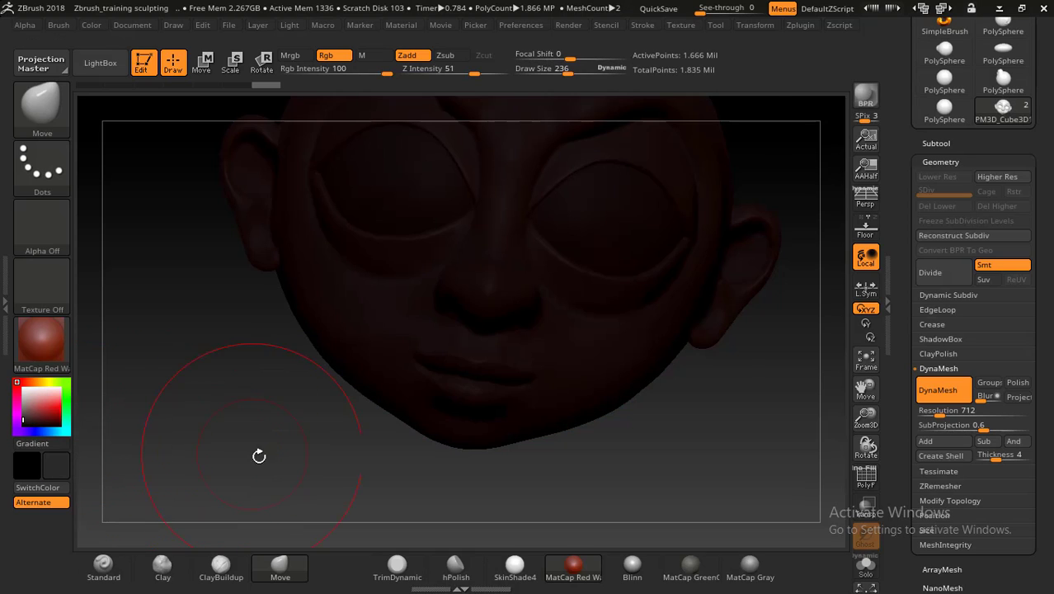
pyautogui.moveTo(38, 399); pyautogui.dragTo(35, 404)
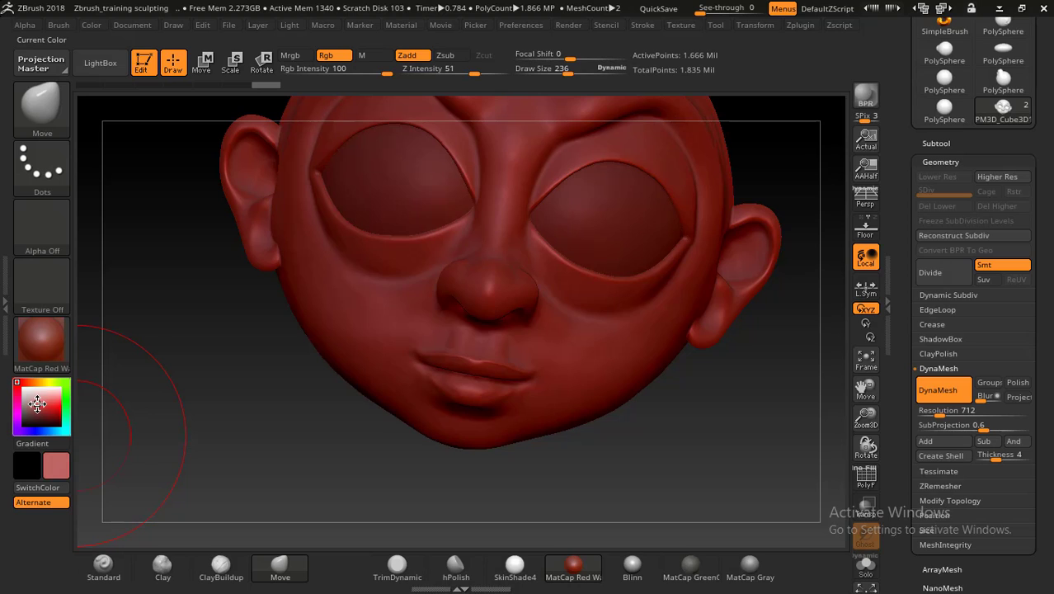
pyautogui.moveTo(34, 399); pyautogui.dragTo(44, 399)
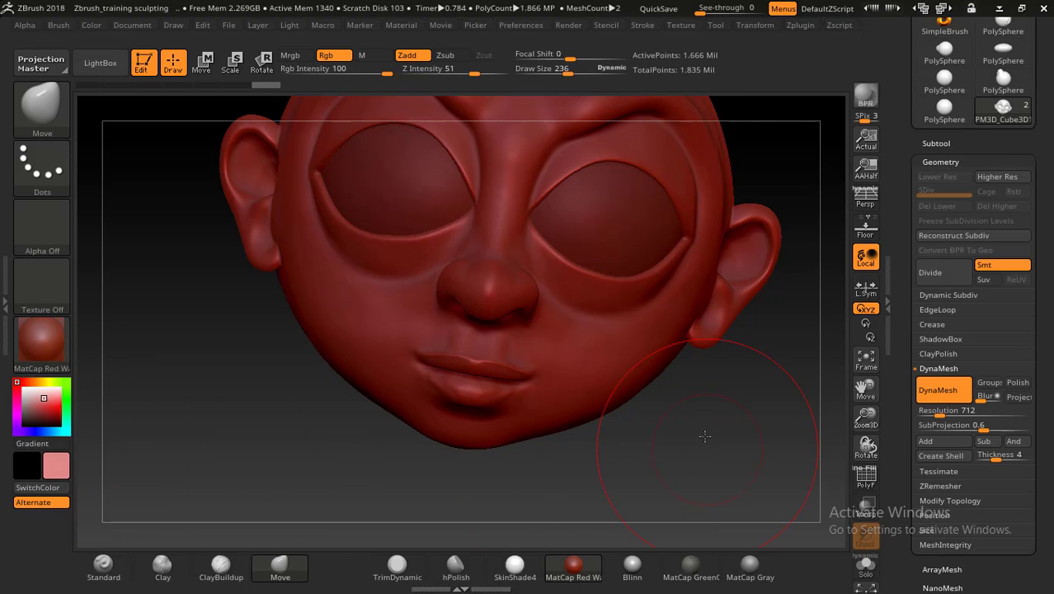
pyautogui.keyDown('shift'); pyautogui.moveTo(705, 436); pyautogui.dragTo(693, 439); pyautogui.keyUp('shift')
pyautogui.keyDown('alt'); pyautogui.moveTo(651, 581); pyautogui.dragTo(627, 583); pyautogui.keyUp('alt')
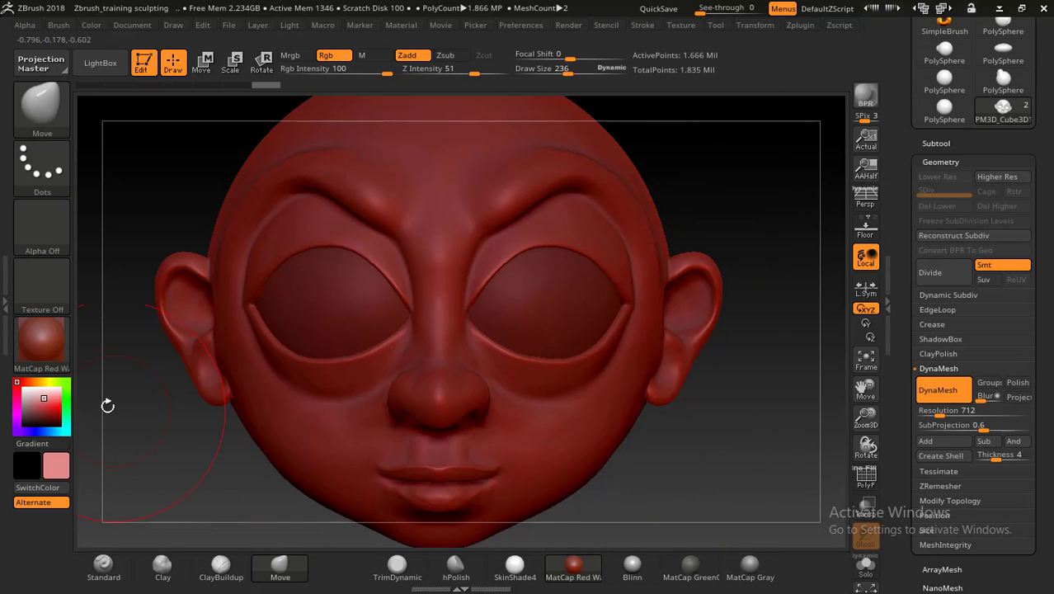
pyautogui.click(29, 402)
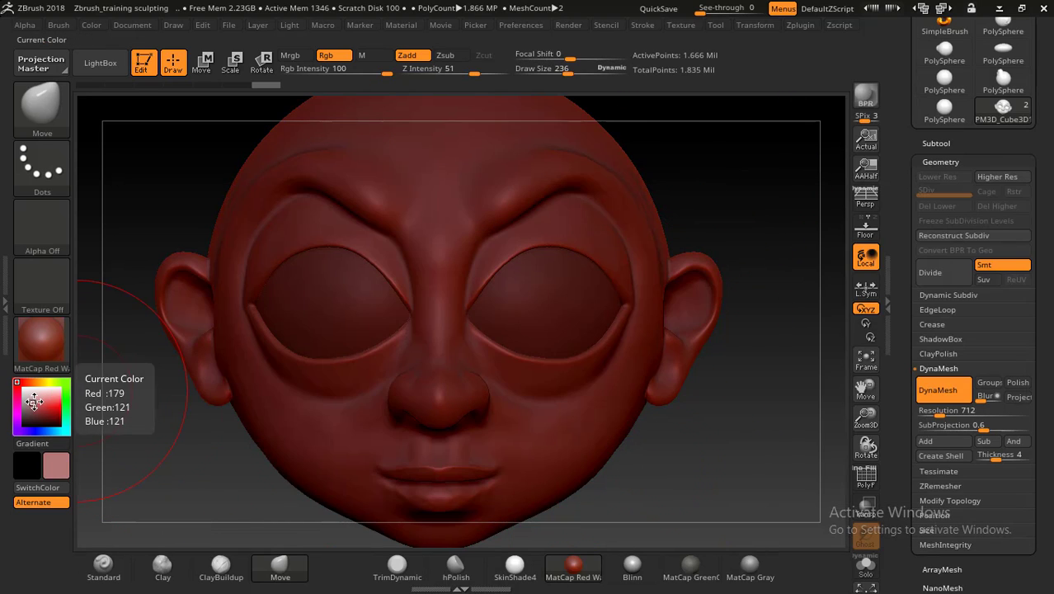
pyautogui.click(43, 401)
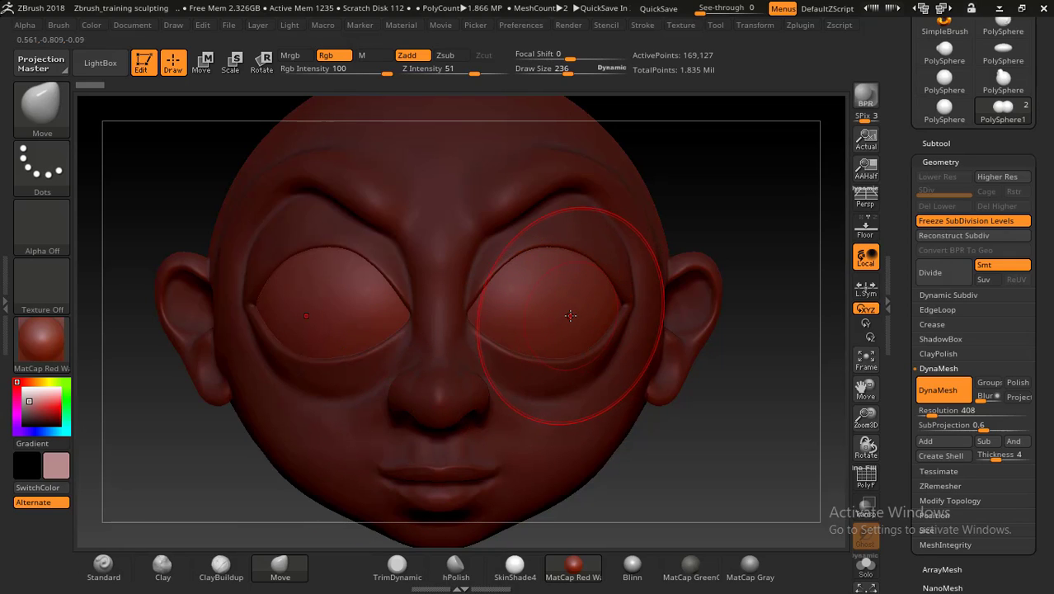
pyautogui.press('ctrl')
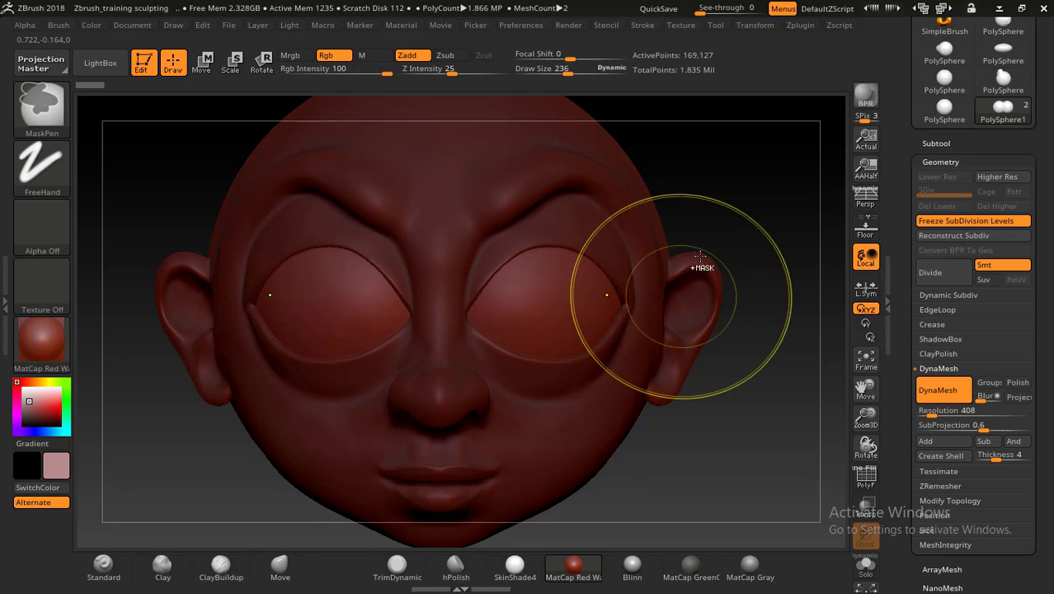
# Clear any masking from the eyeballs and update their DynaMesh.
pyautogui.moveTo(724, 187)
pyautogui.keyDown('ctrl'); pyautogui.mouseDown()
pyautogui.moveTo(811, 306)
pyautogui.moveTo(775, 220)
pyautogui.mouseUp(); pyautogui.keyUp('ctrl')
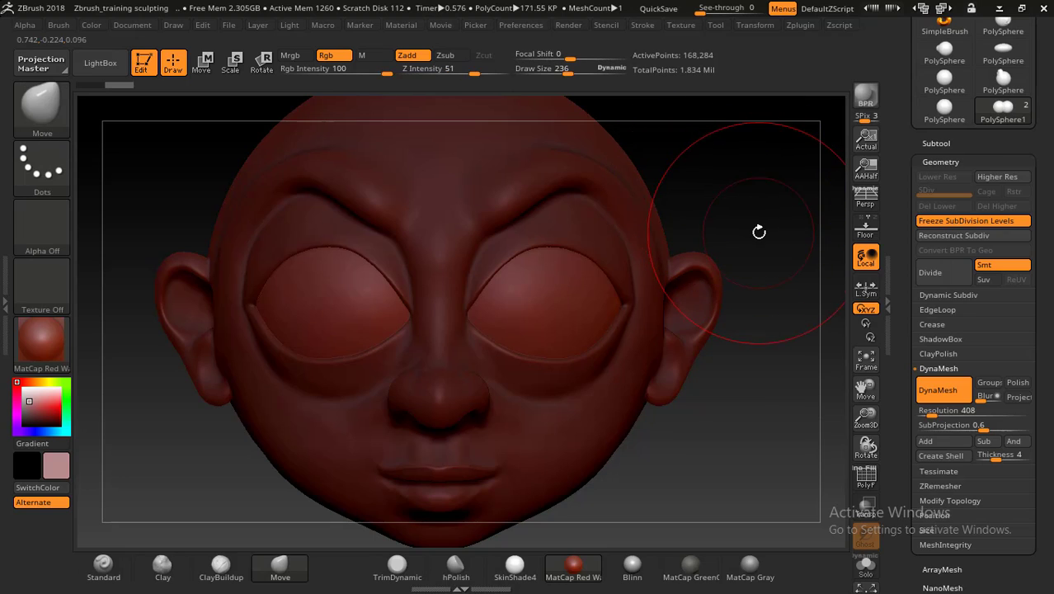
pyautogui.press('ctrl')
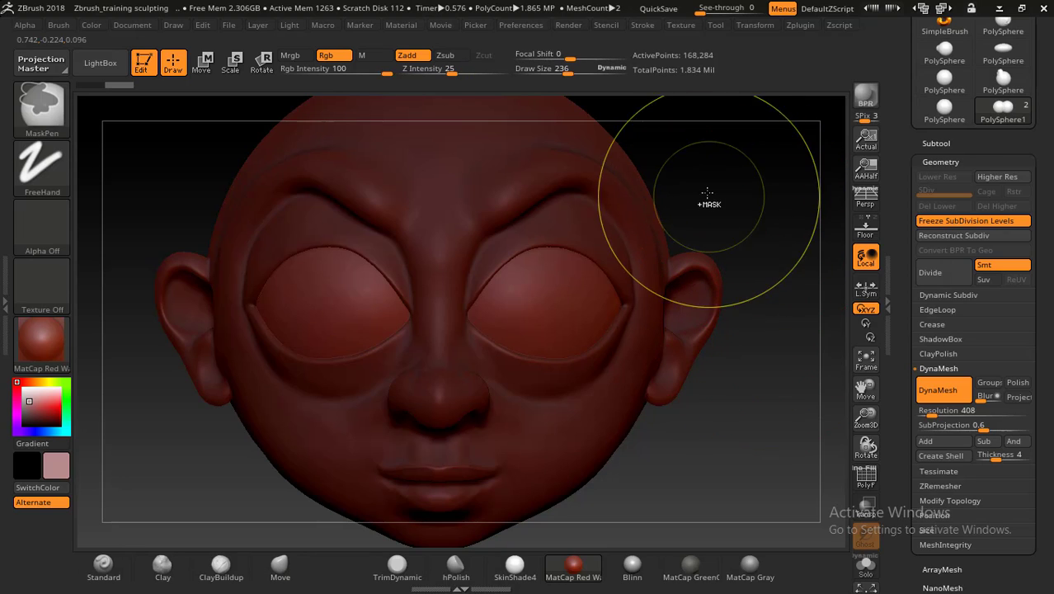
pyautogui.moveTo(712, 181)
pyautogui.keyDown('ctrl'); pyautogui.mouseDown()
pyautogui.moveTo(767, 216)
pyautogui.moveTo(773, 195)
pyautogui.mouseUp(); pyautogui.keyUp('ctrl')
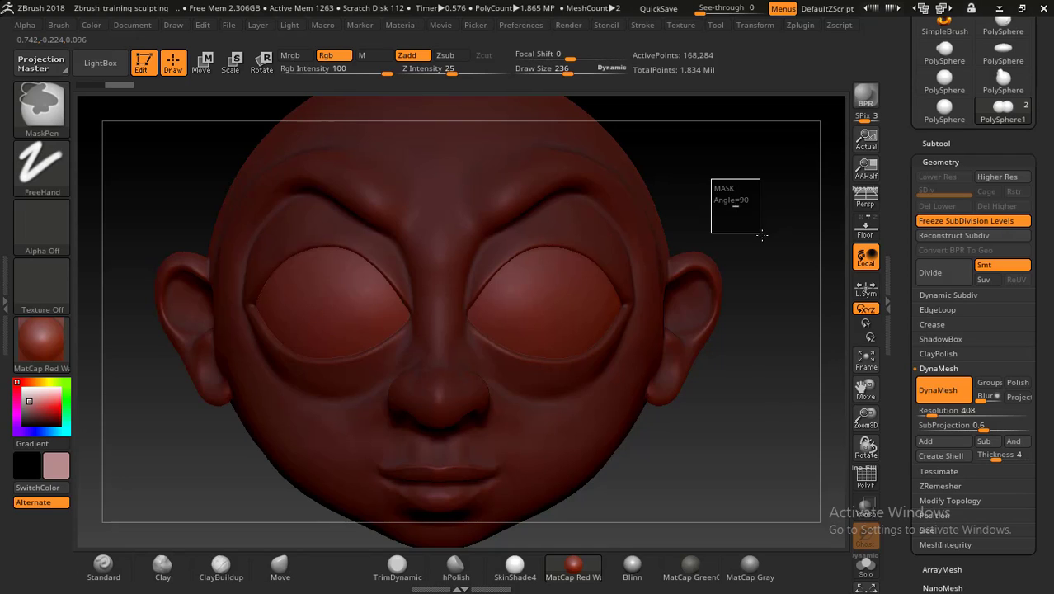
pyautogui.keyDown('ctrl'); pyautogui.moveTo(762, 236); pyautogui.dragTo(767, 212); pyautogui.keyUp('ctrl')
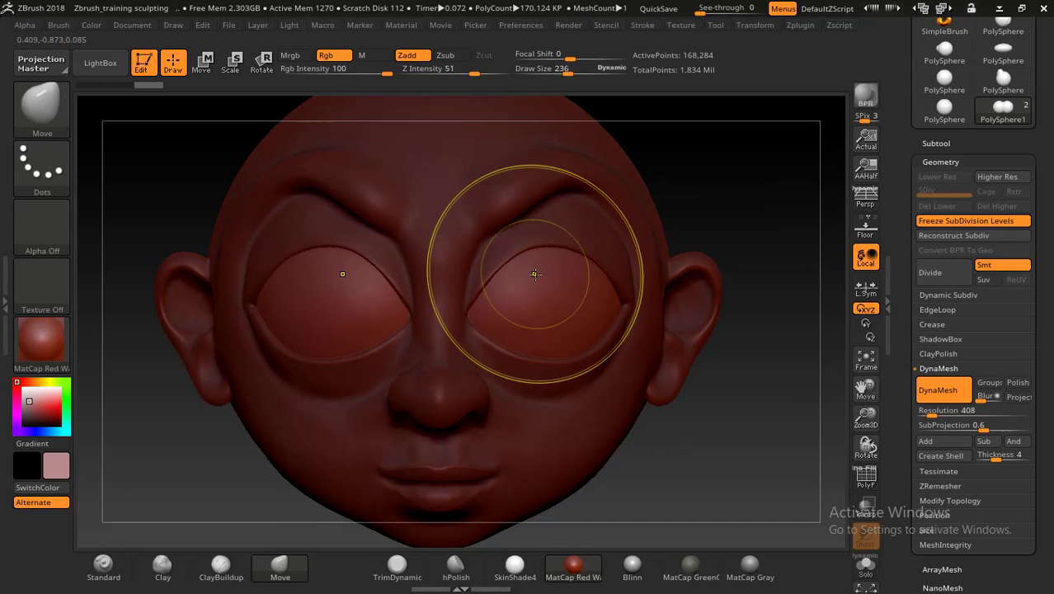
# Mask the eyeballs completely and clear that mask again.
pyautogui.hotkey('ctrl', 'a')
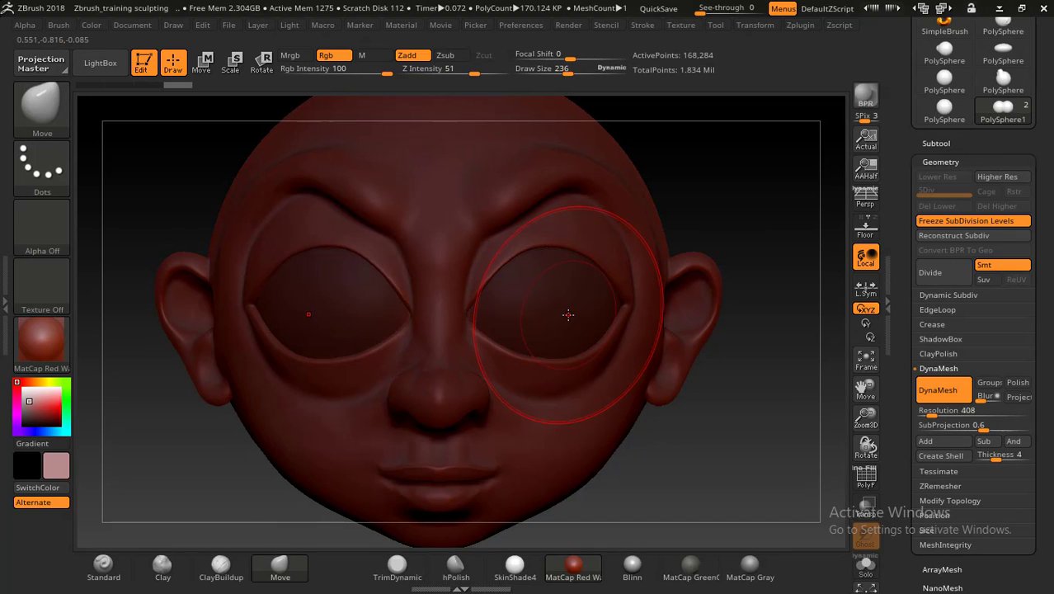
pyautogui.press('ctrl')
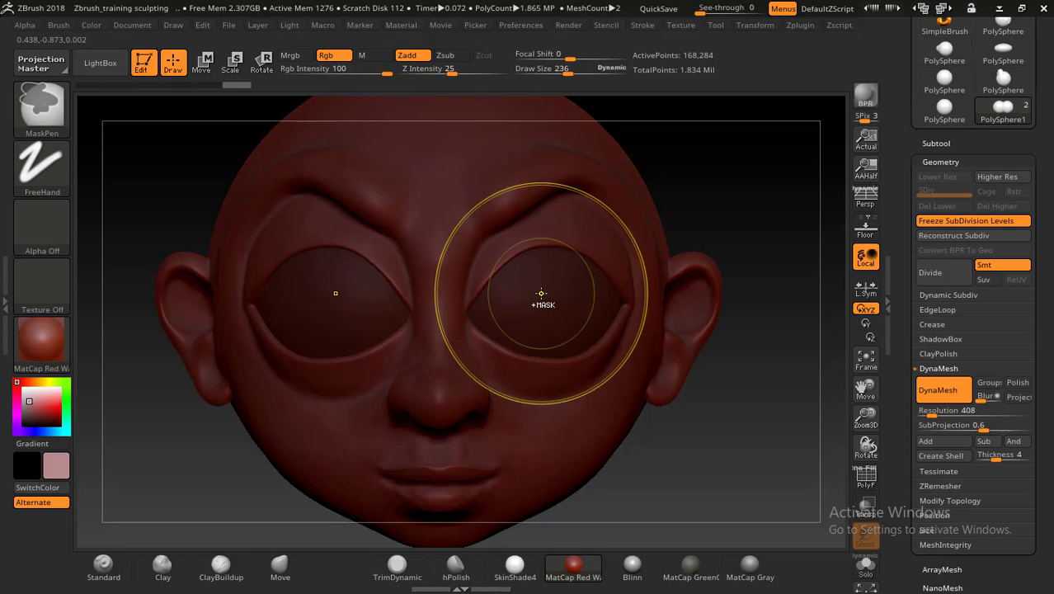
pyautogui.keyDown('ctrl'); pyautogui.click(541, 293); pyautogui.keyUp('ctrl')
pyautogui.keyDown('ctrl'); pyautogui.moveTo(722, 183); pyautogui.dragTo(755, 248); pyautogui.keyUp('ctrl')
pyautogui.hotkey('ctrl', 'a')
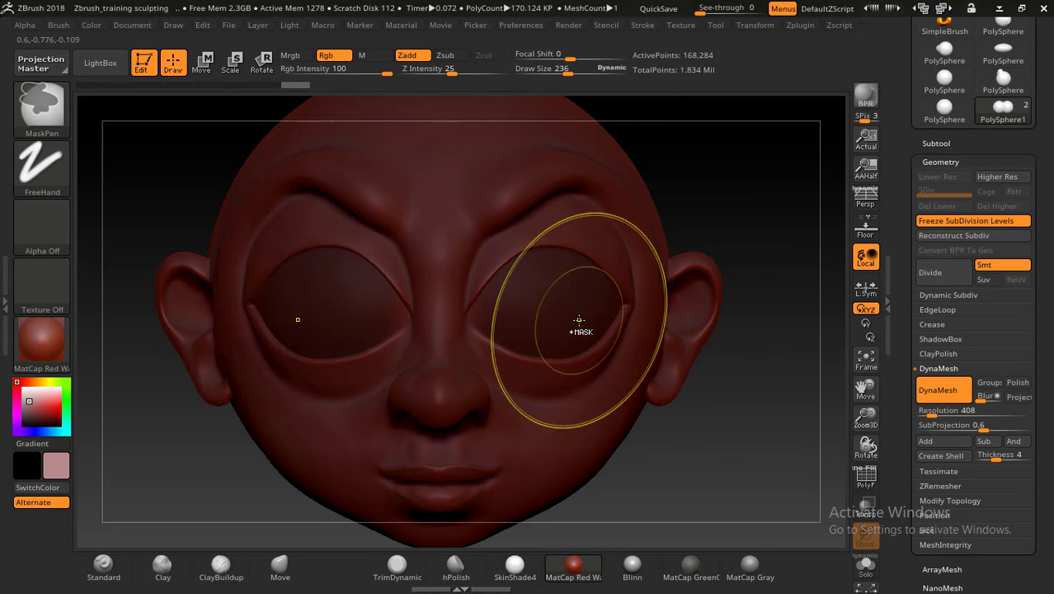
pyautogui.keyDown('ctrl'); pyautogui.click(580, 322); pyautogui.keyUp('ctrl')
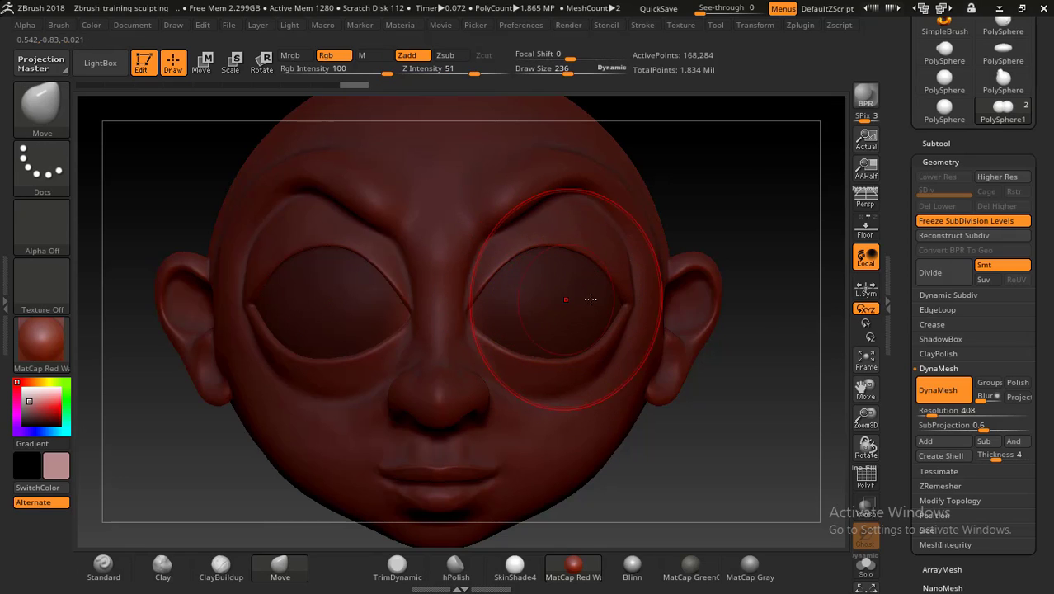
pyautogui.keyDown('ctrl'); pyautogui.moveTo(807, 193); pyautogui.dragTo(812, 202); pyautogui.keyUp('ctrl')
# Set the brush's draw size to 95.
pyautogui.press('s')
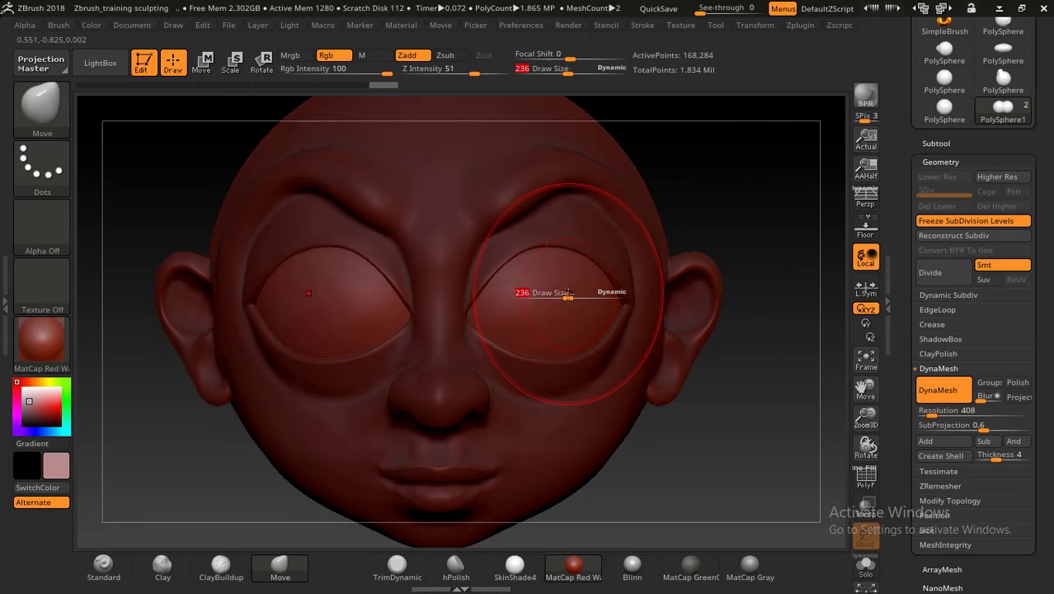
pyautogui.moveTo(566, 299)
pyautogui.mouseDown()
pyautogui.moveTo(550, 299)
pyautogui.moveTo(579, 341)
pyautogui.mouseUp()
pyautogui.hotkey('ctrl', 'z')
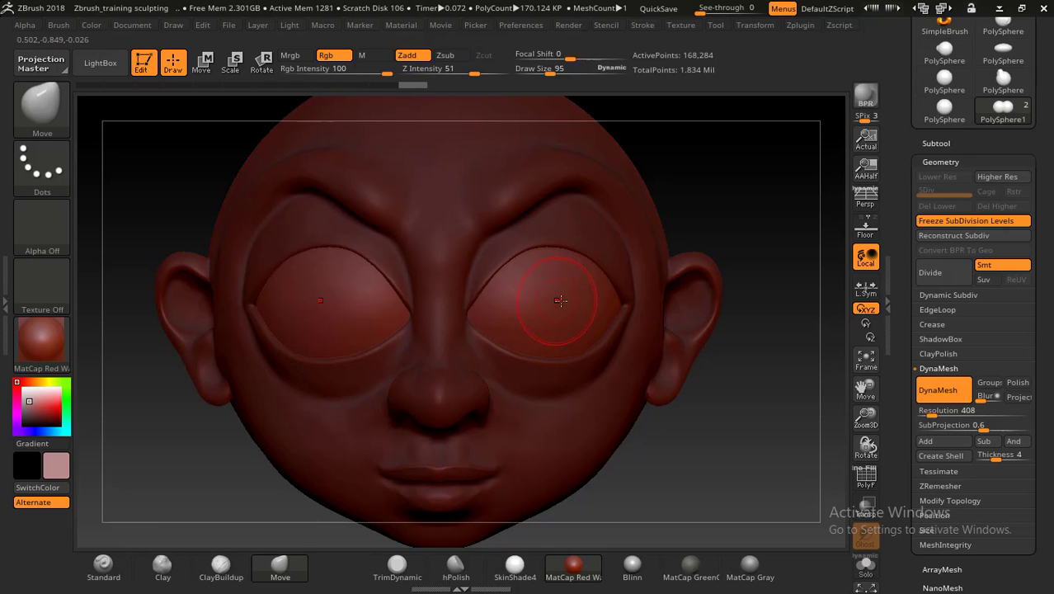
# Paint a soft round mask over the middle of each eyeball with the MaskPen brush.
pyautogui.moveTo(516, 293)
pyautogui.keyDown('ctrl'); pyautogui.mouseDown()
pyautogui.moveTo(576, 314)
pyautogui.moveTo(551, 302)
pyautogui.moveTo(555, 312)
pyautogui.moveTo(538, 317)
pyautogui.mouseUp(); pyautogui.keyUp('ctrl')
pyautogui.keyDown('ctrl'); pyautogui.moveTo(748, 252); pyautogui.dragTo(764, 272); pyautogui.keyUp('ctrl')
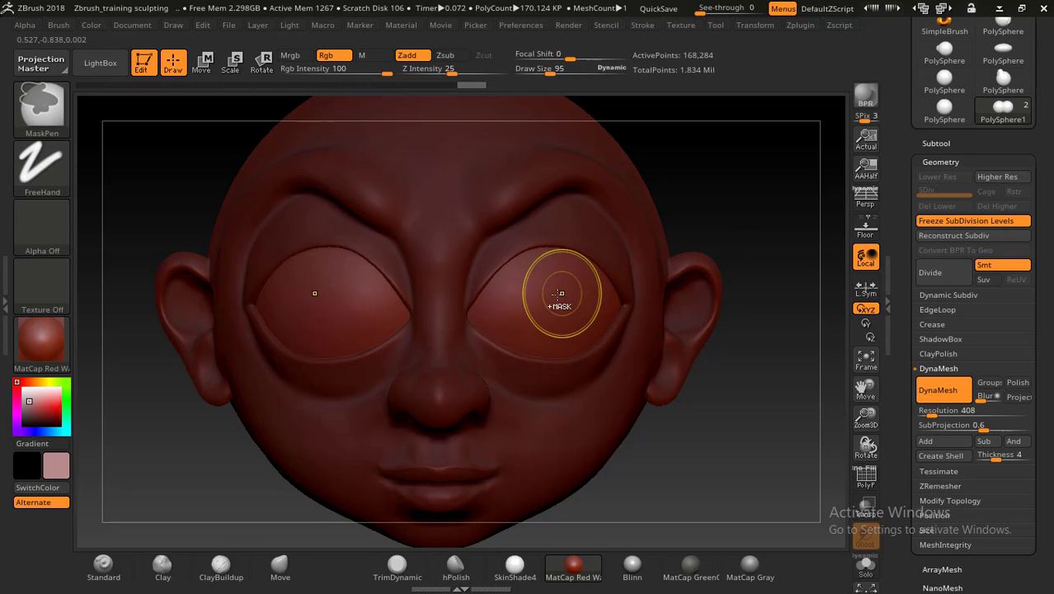
pyautogui.moveTo(552, 292)
pyautogui.keyDown('ctrl'); pyautogui.mouseDown()
pyautogui.moveTo(548, 305)
pyautogui.moveTo(563, 307)
pyautogui.mouseUp(); pyautogui.keyUp('ctrl')
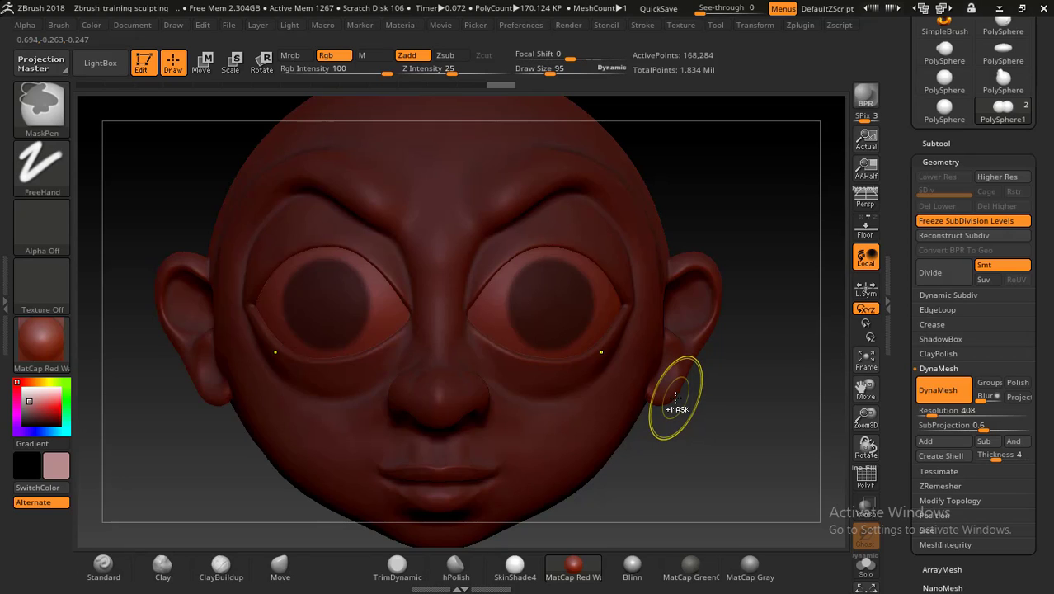
# Invert the painted mask so the area around the eyeballs' centres is protected, and clear it.
pyautogui.keyDown('ctrl'); pyautogui.click(764, 429); pyautogui.keyUp('ctrl')
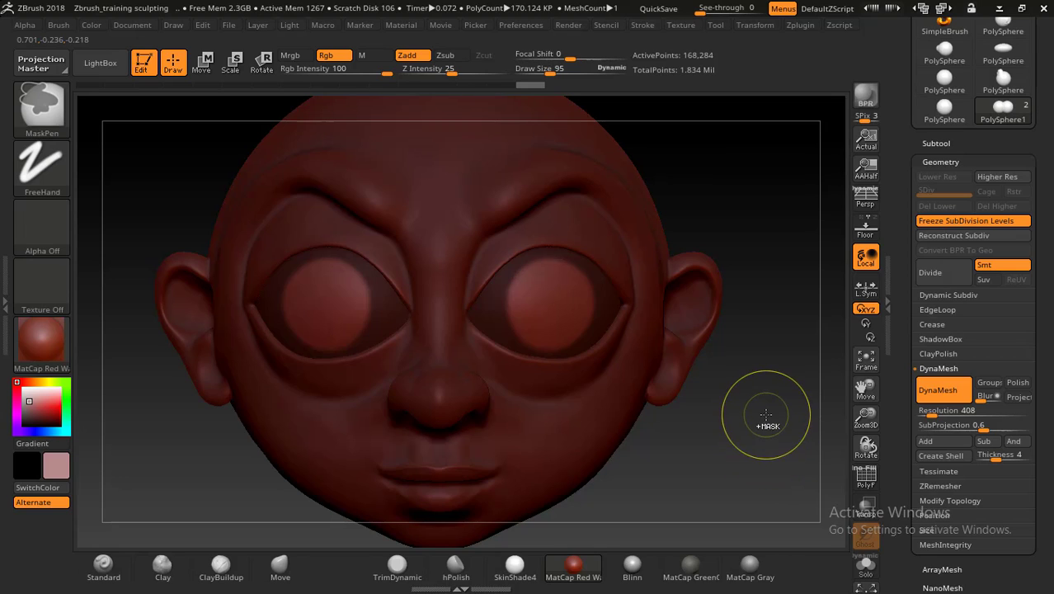
pyautogui.keyDown('ctrl'); pyautogui.click(767, 414); pyautogui.keyUp('ctrl')
pyautogui.keyDown('ctrl'); pyautogui.click(767, 415); pyautogui.keyUp('ctrl')
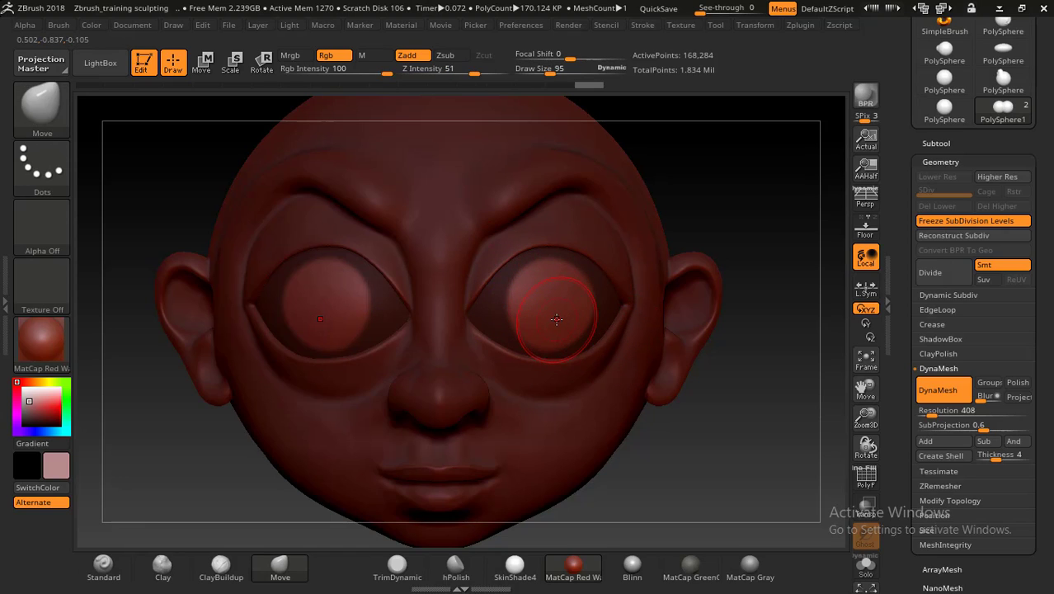
pyautogui.keyDown('ctrl'); pyautogui.moveTo(768, 403); pyautogui.dragTo(804, 443); pyautogui.keyUp('ctrl')
# Choose MaskCircle as the masking brush.
pyautogui.press('ctrl')
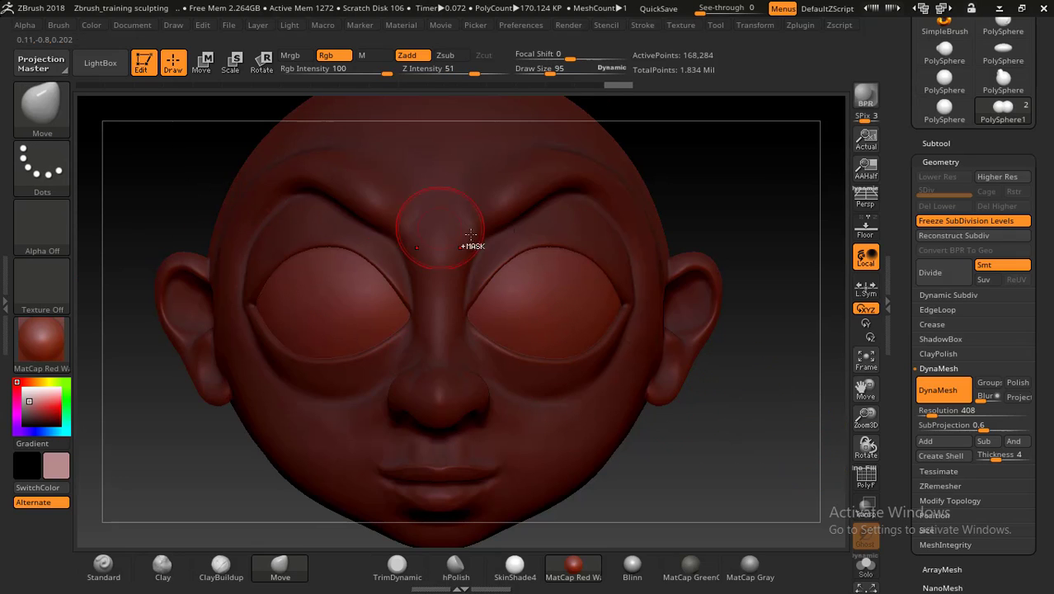
pyautogui.press('ctrl')
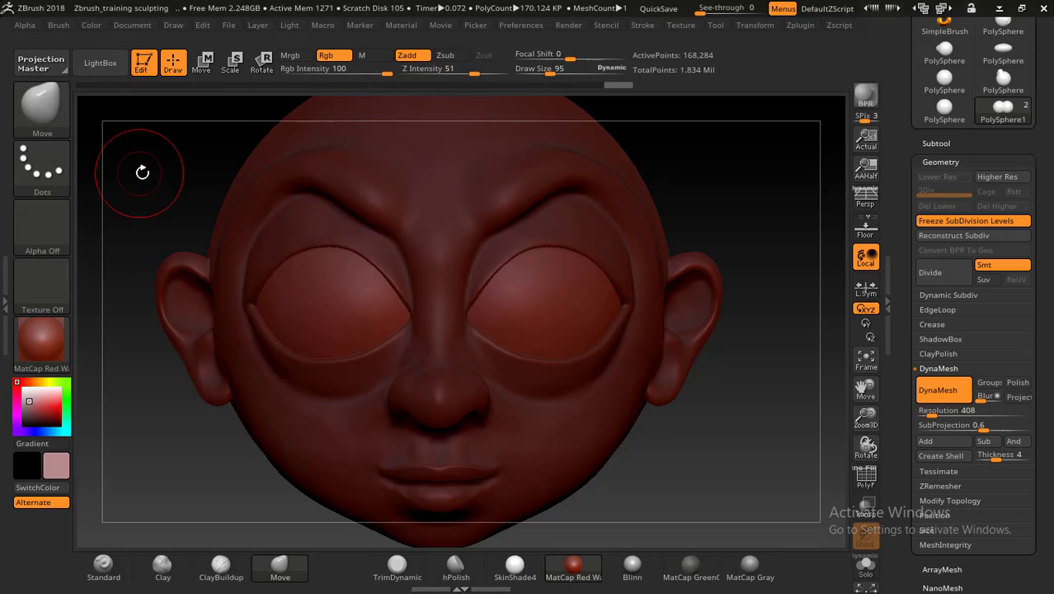
pyautogui.press('ctrl')
pyautogui.press('ctrl')
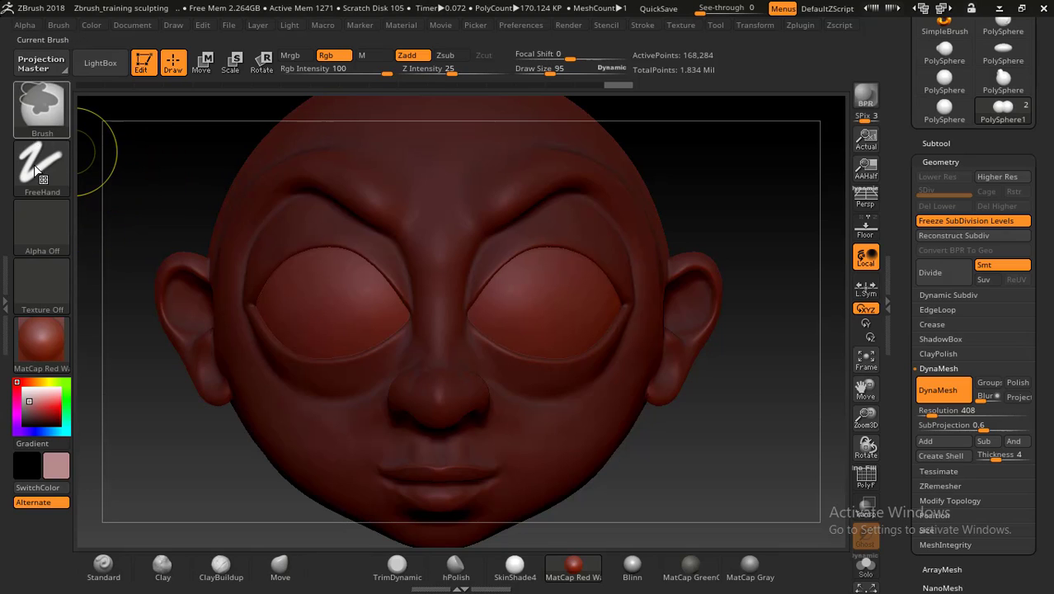
pyautogui.press('ctrl')
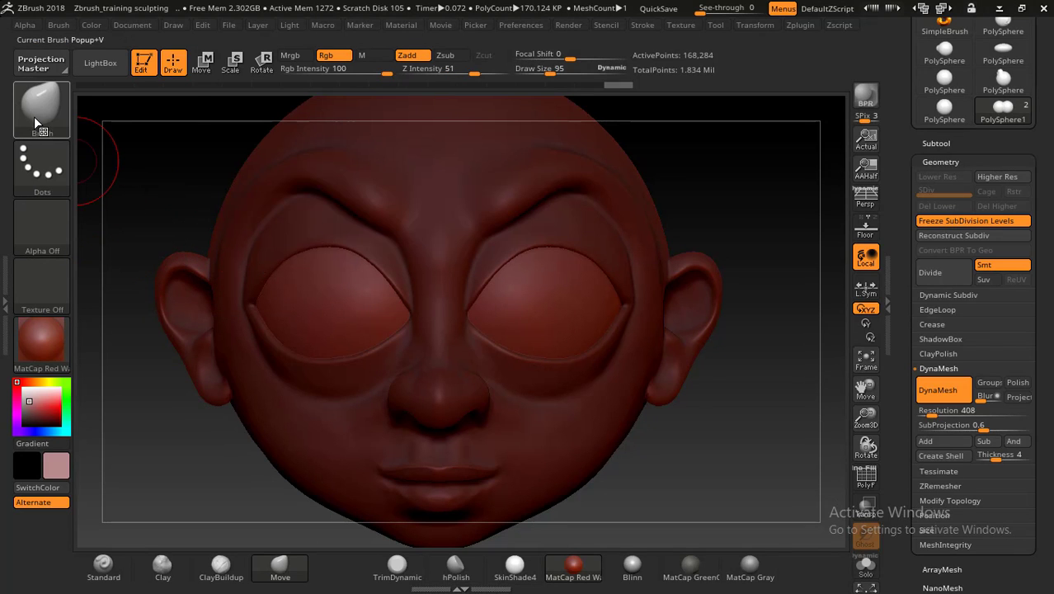
pyautogui.press('ctrl')
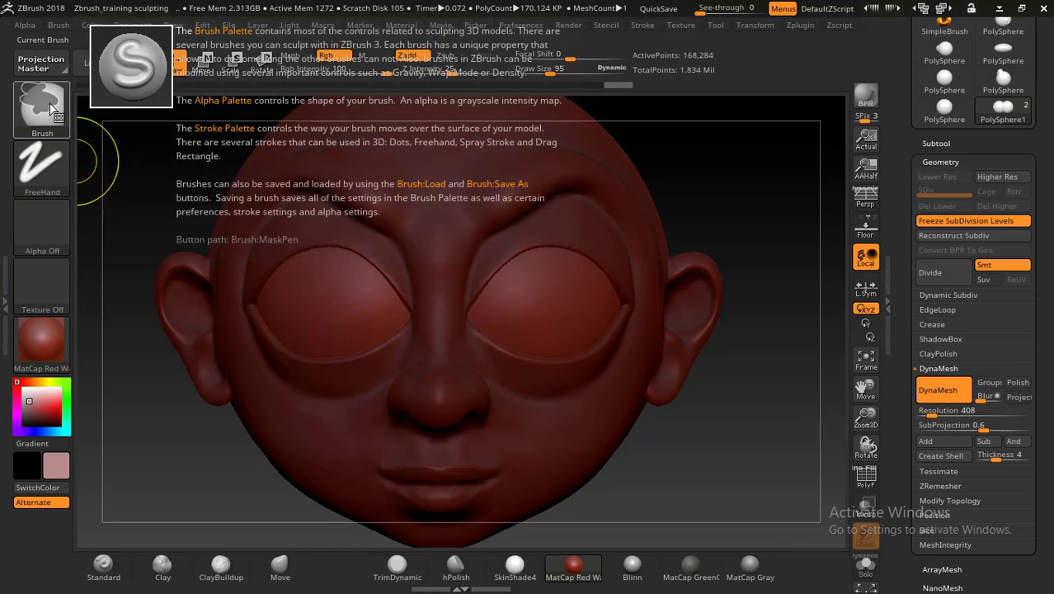
pyautogui.click(51, 109)
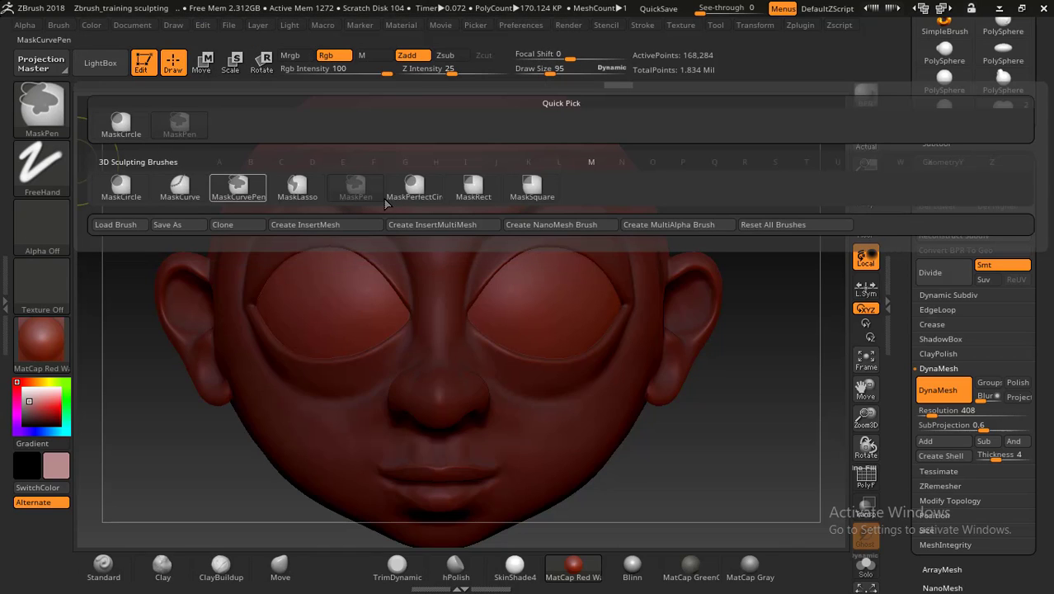
pyautogui.click(51, 108)
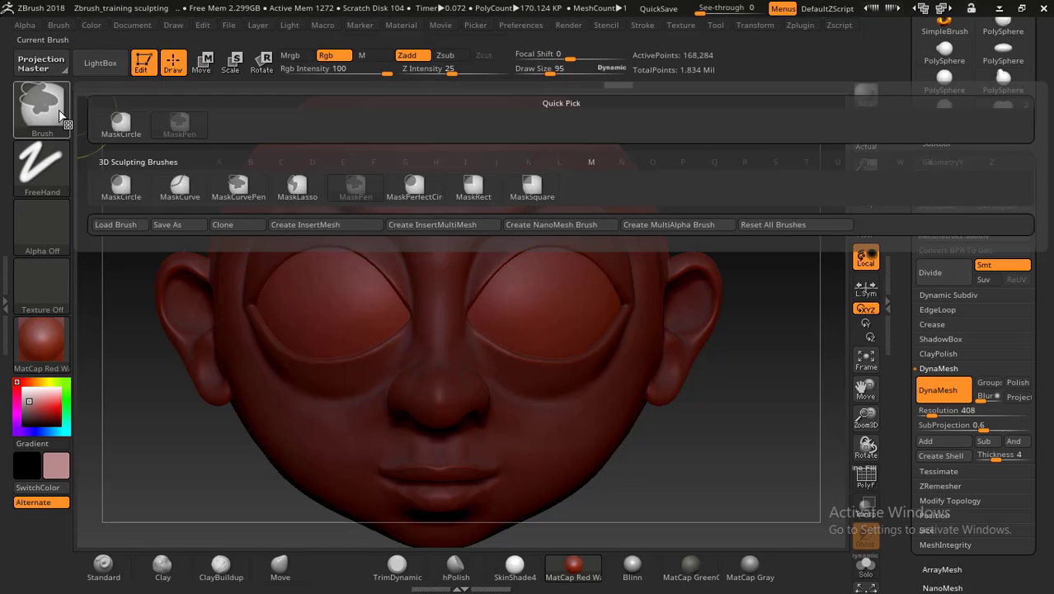
pyautogui.moveTo(126, 130)
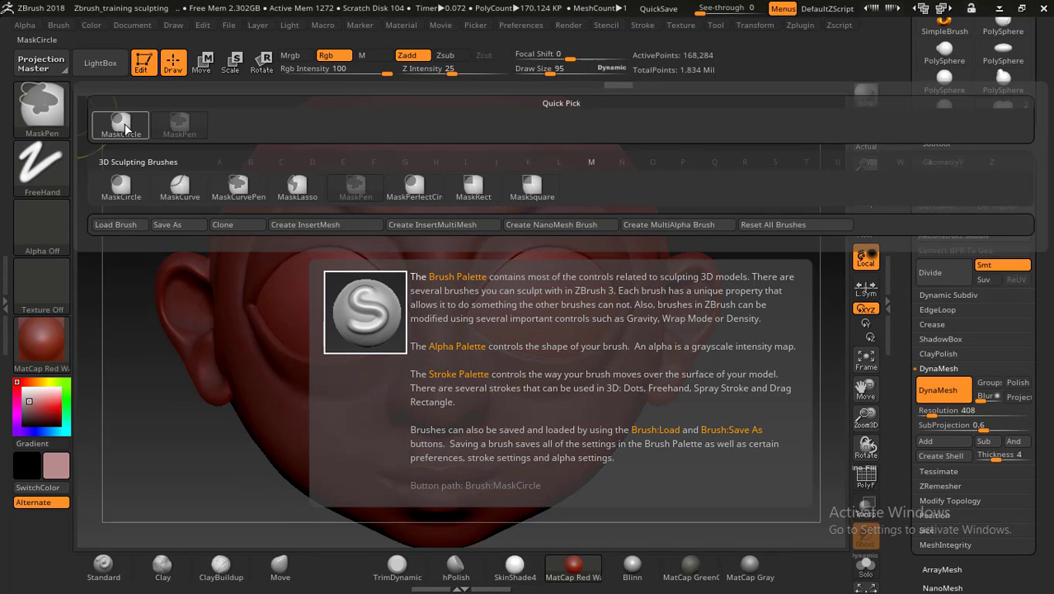
pyautogui.click(122, 186)
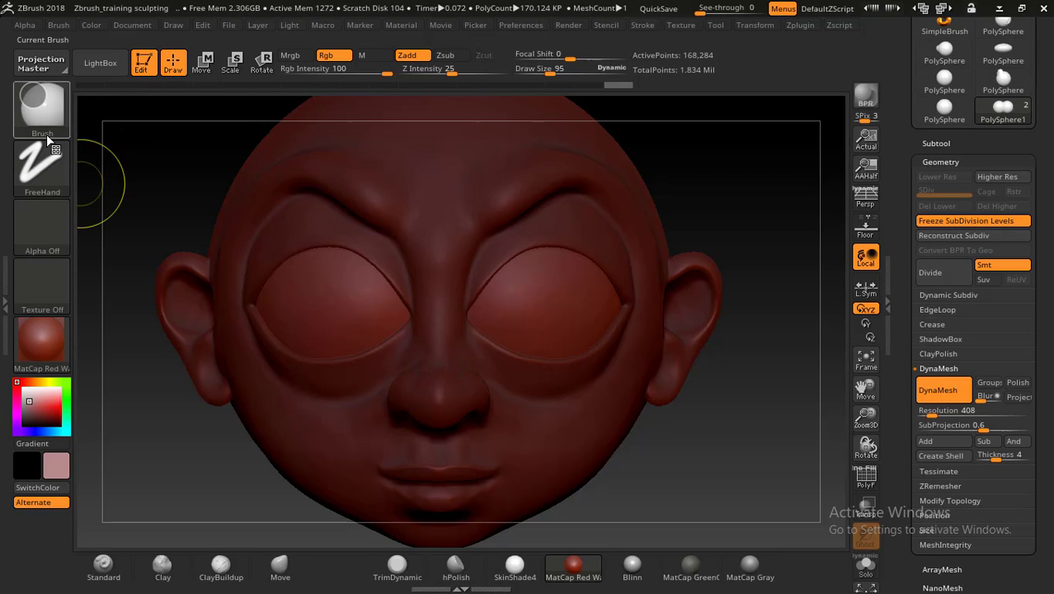
# Set the MaskCircle brush's stroke to Circle with the Square and Center options on.
pyautogui.click(39, 165)
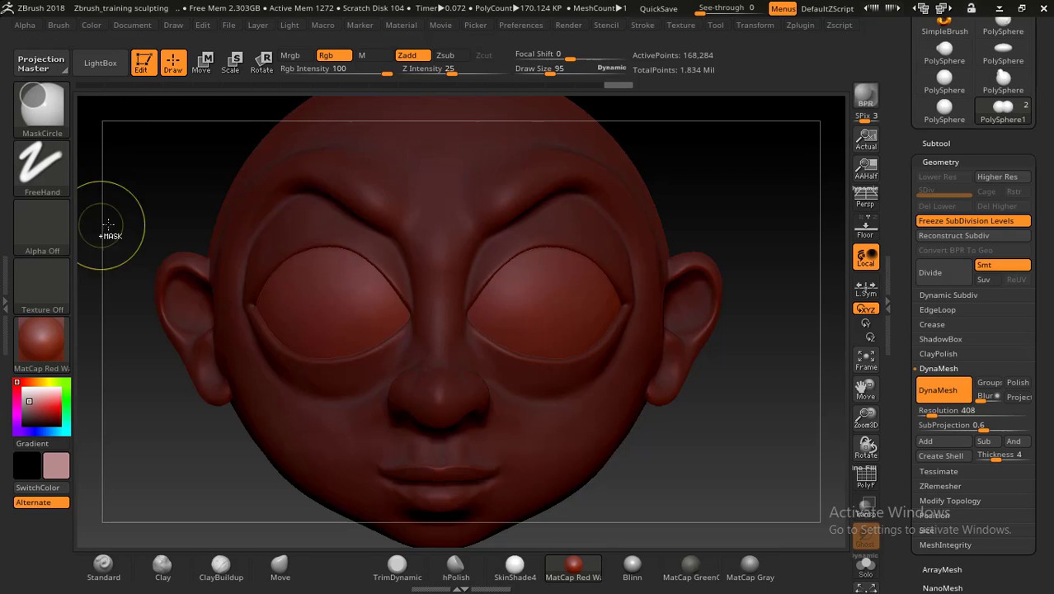
pyautogui.click(44, 173)
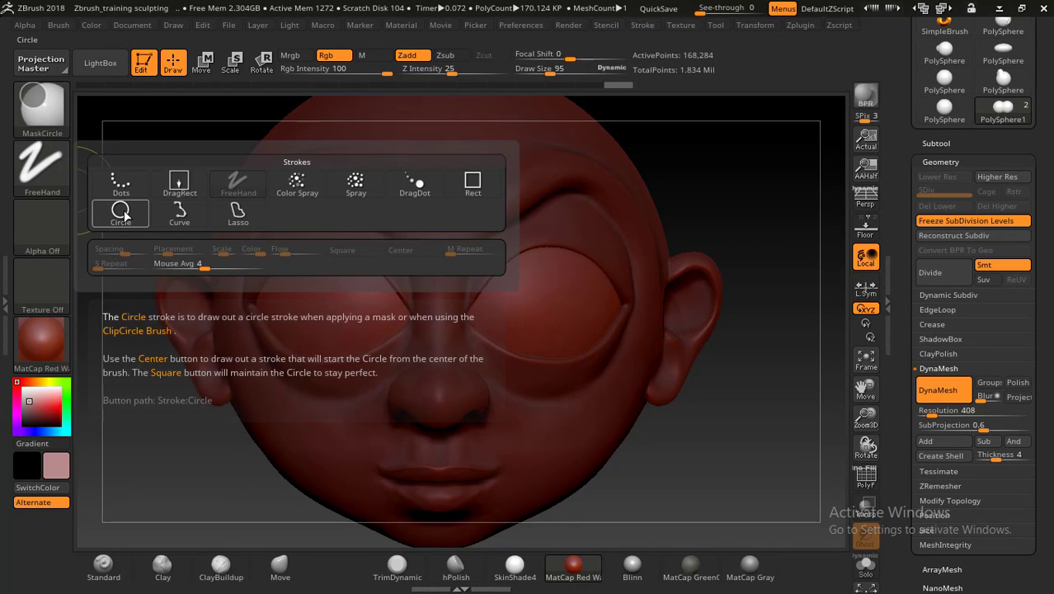
pyautogui.click(123, 216)
pyautogui.click(35, 161)
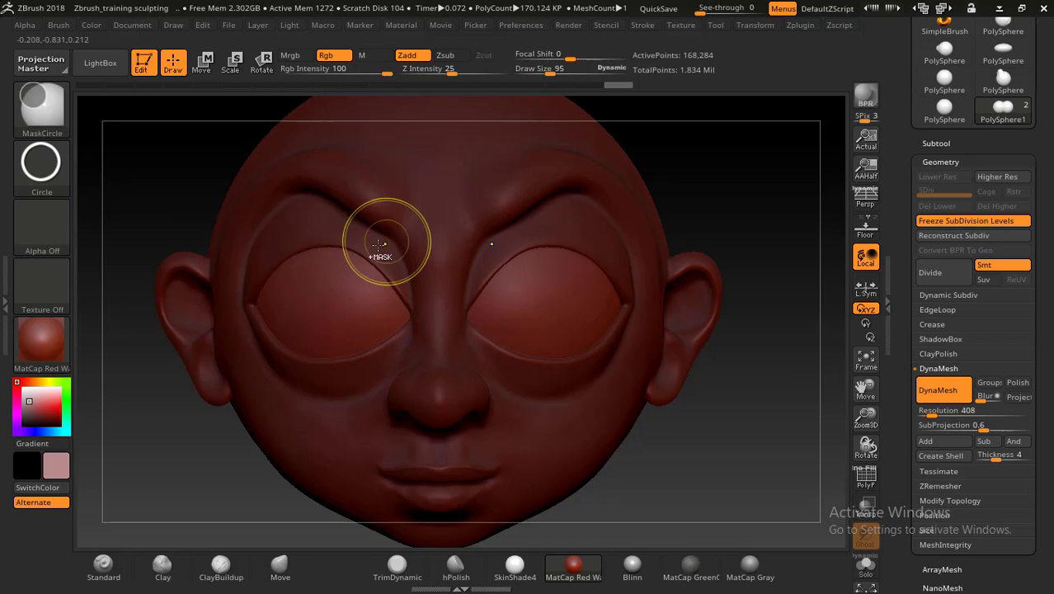
pyautogui.click(46, 155)
pyautogui.click(339, 247)
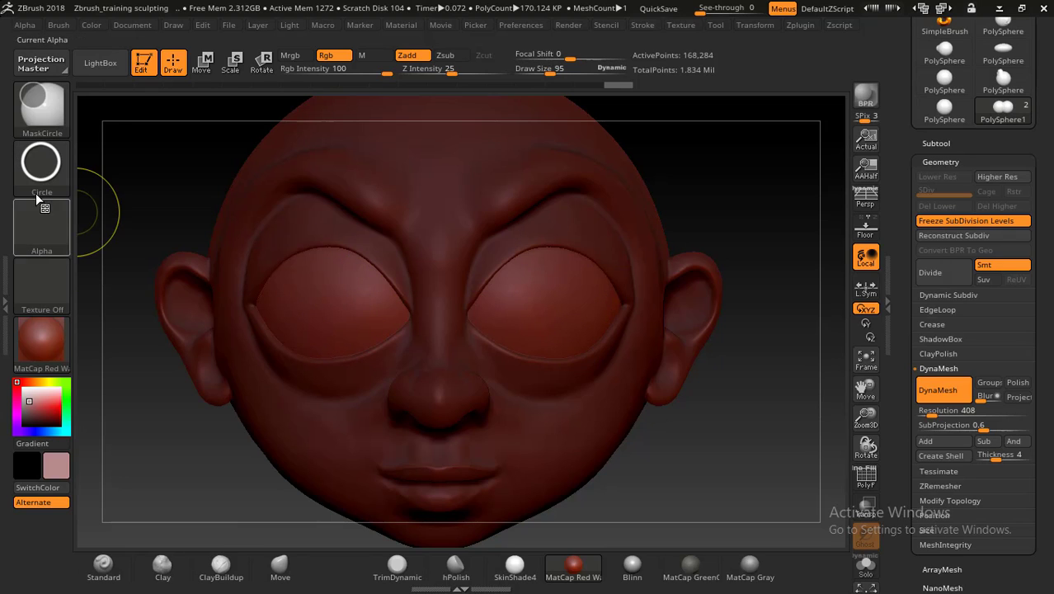
pyautogui.click(28, 170)
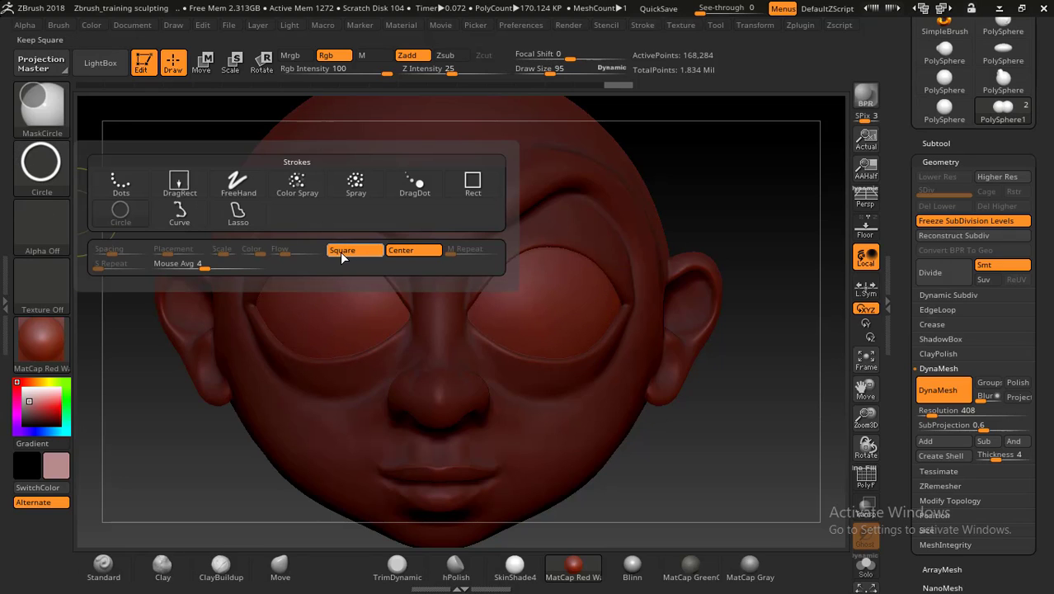
# Try out circular masks pulled outward from the middle of the eyeballs, clearing each one.
pyautogui.moveTo(541, 294)
pyautogui.mouseDown()
pyautogui.moveTo(564, 333)
pyautogui.moveTo(593, 316)
pyautogui.moveTo(558, 310)
pyautogui.moveTo(577, 339)
pyautogui.moveTo(579, 302)
pyautogui.moveTo(566, 336)
pyautogui.moveTo(595, 337)
pyautogui.moveTo(594, 347)
pyautogui.mouseUp()
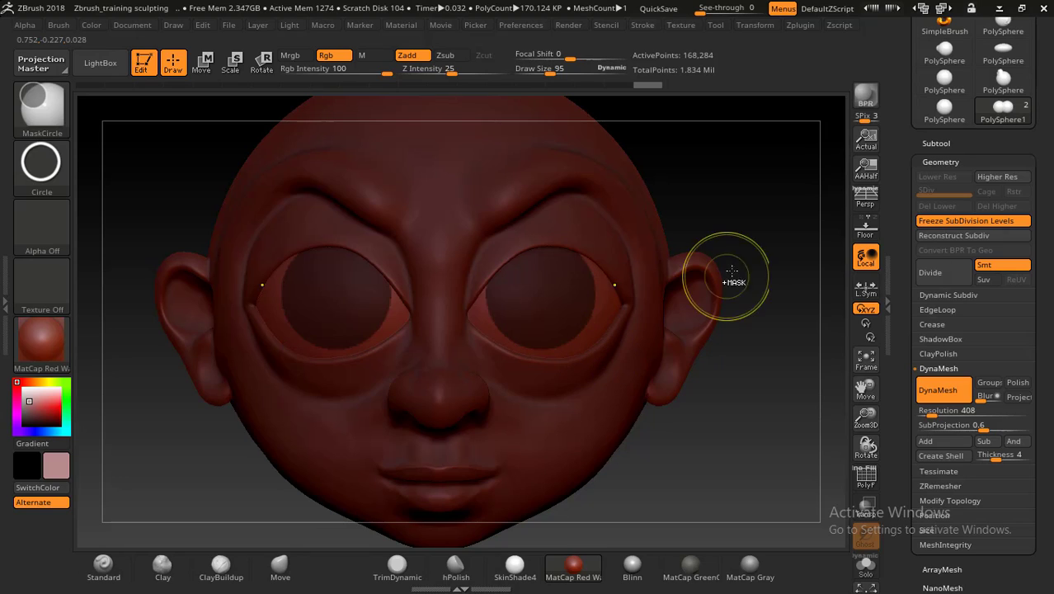
pyautogui.keyDown('ctrl'); pyautogui.moveTo(741, 203); pyautogui.dragTo(754, 261); pyautogui.keyUp('ctrl')
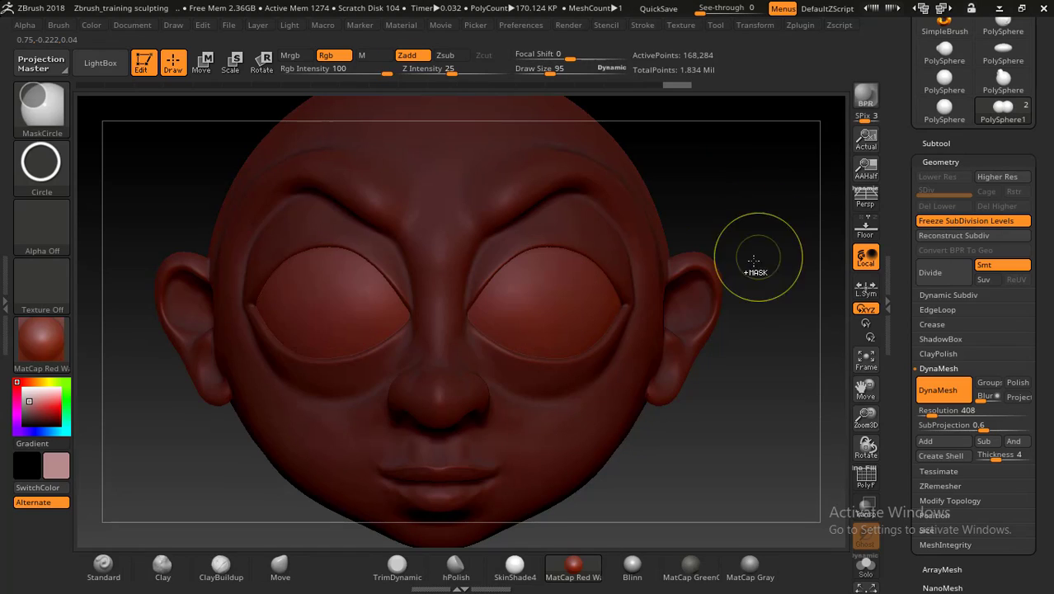
pyautogui.click(40, 165)
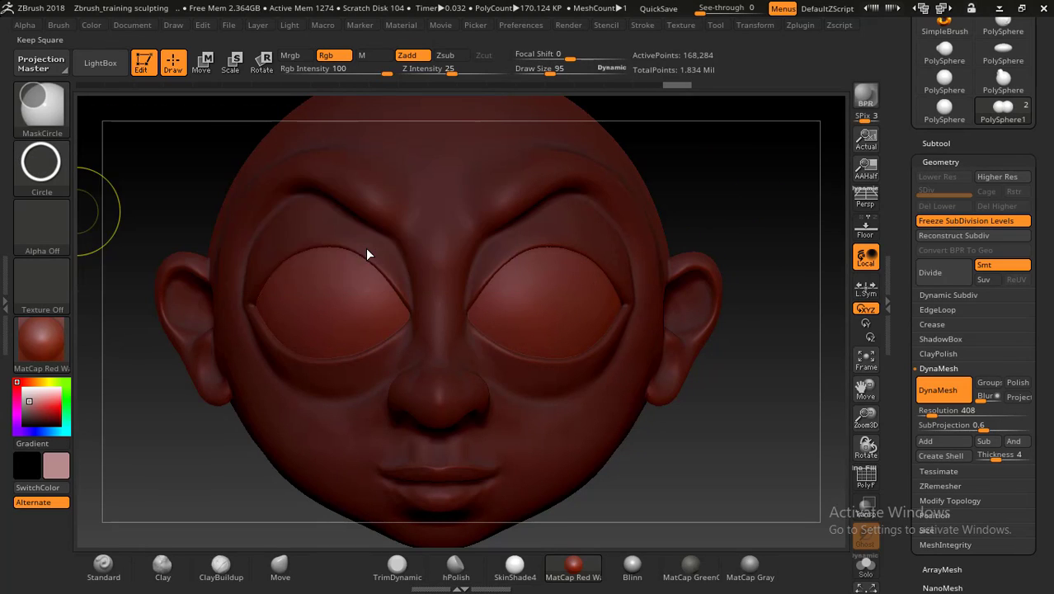
pyautogui.keyDown('ctrl'); pyautogui.moveTo(556, 294); pyautogui.dragTo(590, 368); pyautogui.keyUp('ctrl')
pyautogui.keyDown('ctrl'); pyautogui.moveTo(756, 200); pyautogui.dragTo(775, 224); pyautogui.keyUp('ctrl')
# Draw a circular mask on both eyeballs and invert it back and forth.
pyautogui.keyDown('ctrl'); pyautogui.moveTo(541, 289); pyautogui.dragTo(572, 369); pyautogui.keyUp('ctrl')
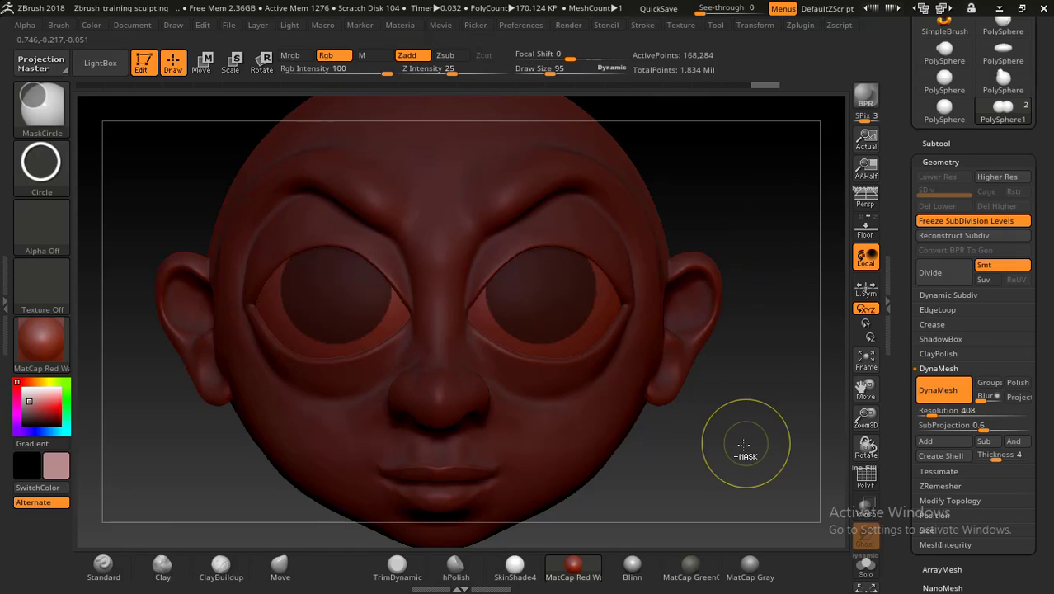
pyautogui.keyDown('ctrl'); pyautogui.click(750, 402); pyautogui.keyUp('ctrl')
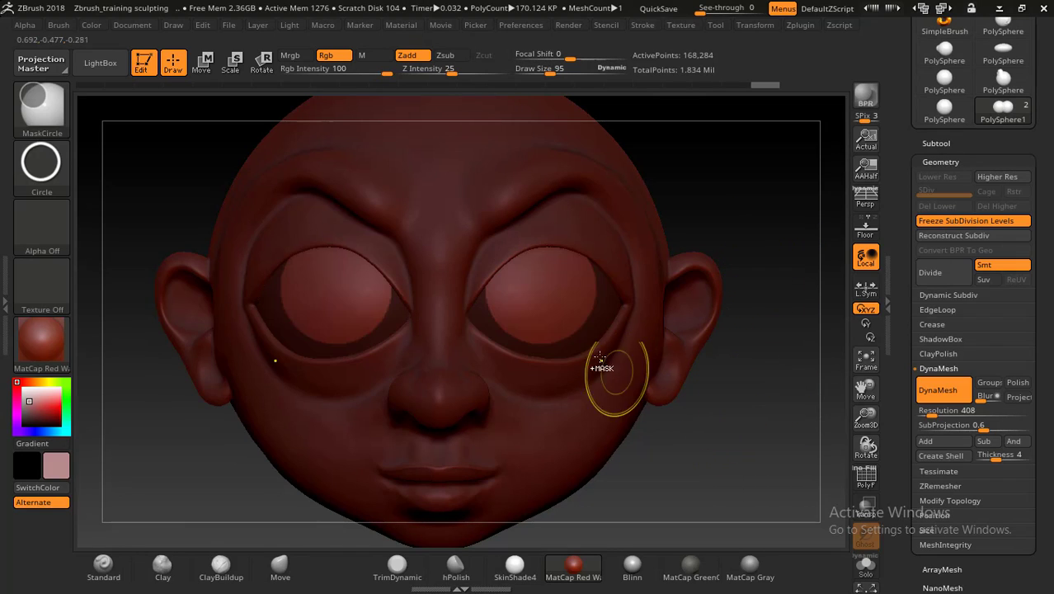
pyautogui.keyDown('ctrl'); pyautogui.click(770, 230); pyautogui.keyUp('ctrl')
# Replace the mask with a fresh circle centred on each eyeball and invert it to protect the surrounding area.
pyautogui.keyDown('ctrl'); pyautogui.moveTo(766, 233); pyautogui.dragTo(771, 244); pyautogui.keyUp('ctrl')
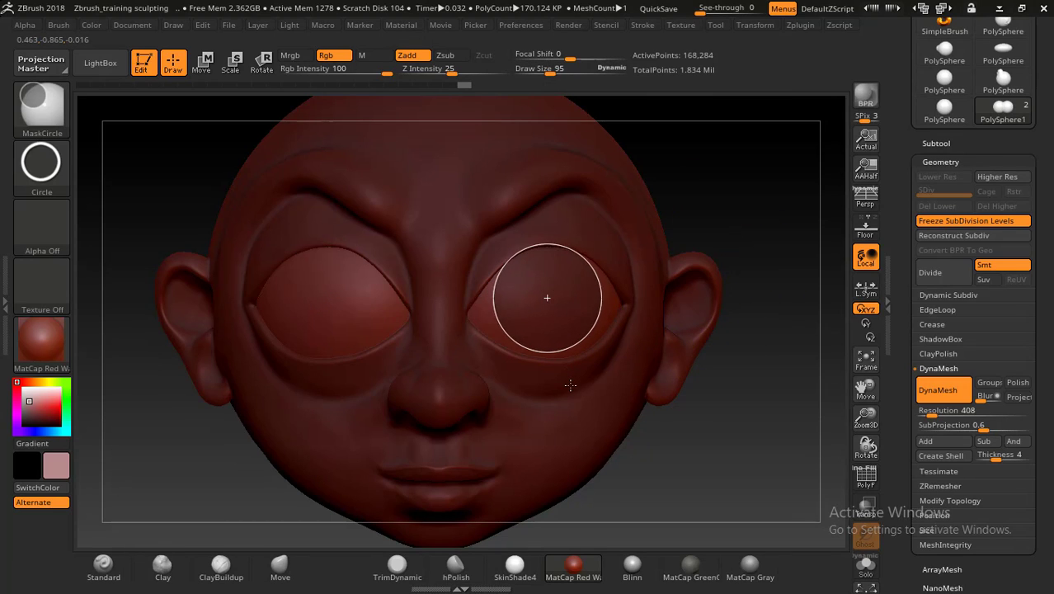
pyautogui.keyDown('ctrl'); pyautogui.moveTo(571, 385); pyautogui.dragTo(572, 387); pyautogui.keyUp('ctrl')
pyautogui.keyDown('ctrl'); pyautogui.click(741, 443); pyautogui.keyUp('ctrl')
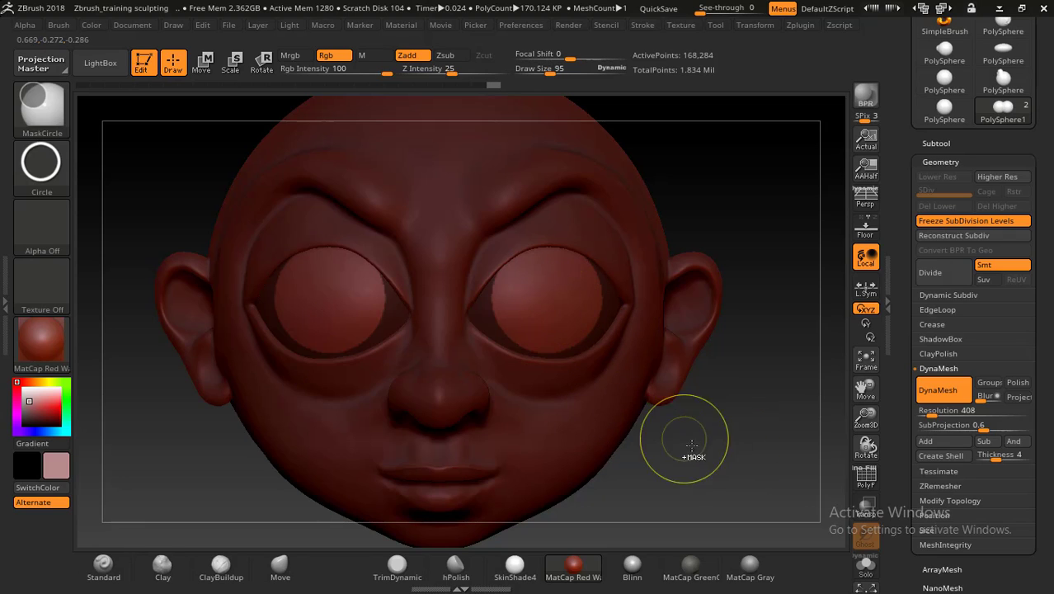
# Clear the inverted eyeball mask and try out centred circular masks in increasing sizes on both eyeballs, clearing each before the next.
pyautogui.keyDown('ctrl'); pyautogui.moveTo(692, 446); pyautogui.dragTo(689, 452); pyautogui.keyUp('ctrl')
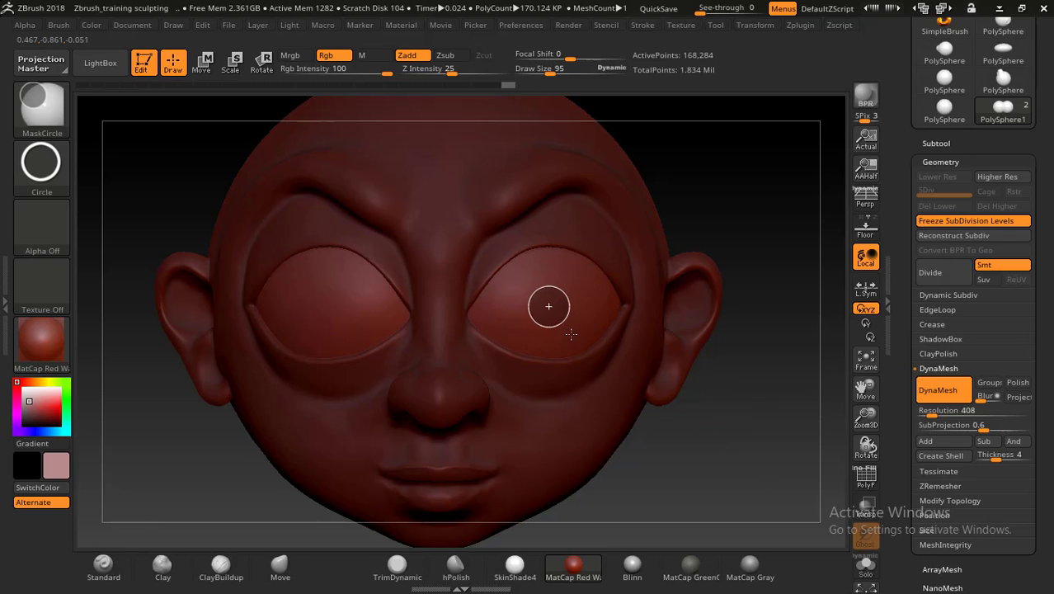
pyautogui.keyDown('ctrl'); pyautogui.moveTo(578, 351); pyautogui.dragTo(580, 353); pyautogui.keyUp('ctrl')
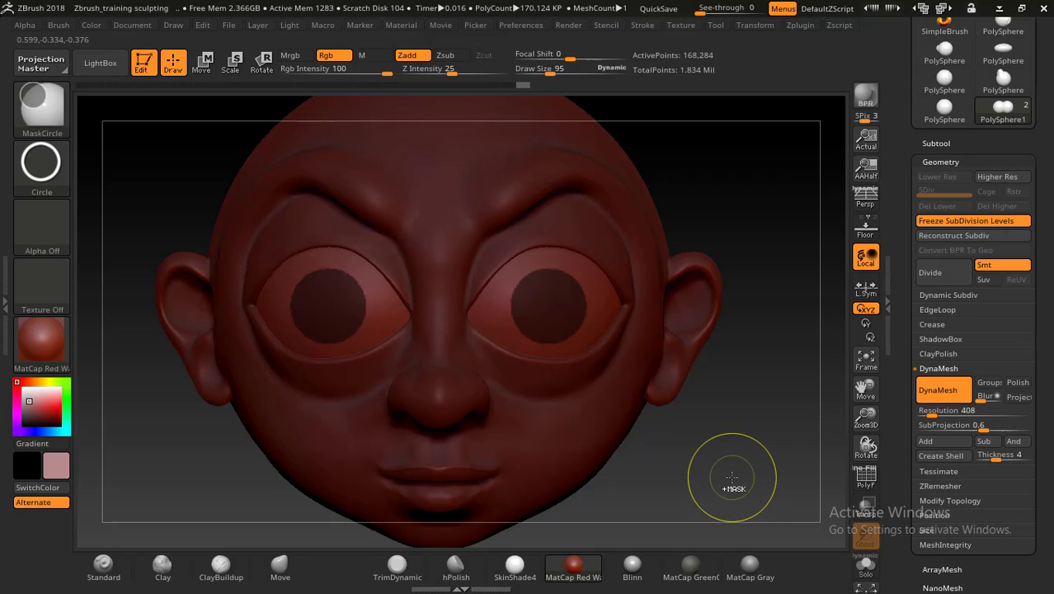
pyautogui.keyDown('ctrl'); pyautogui.click(732, 477); pyautogui.keyUp('ctrl')
pyautogui.keyDown('ctrl'); pyautogui.moveTo(693, 420); pyautogui.dragTo(758, 483); pyautogui.keyUp('ctrl')
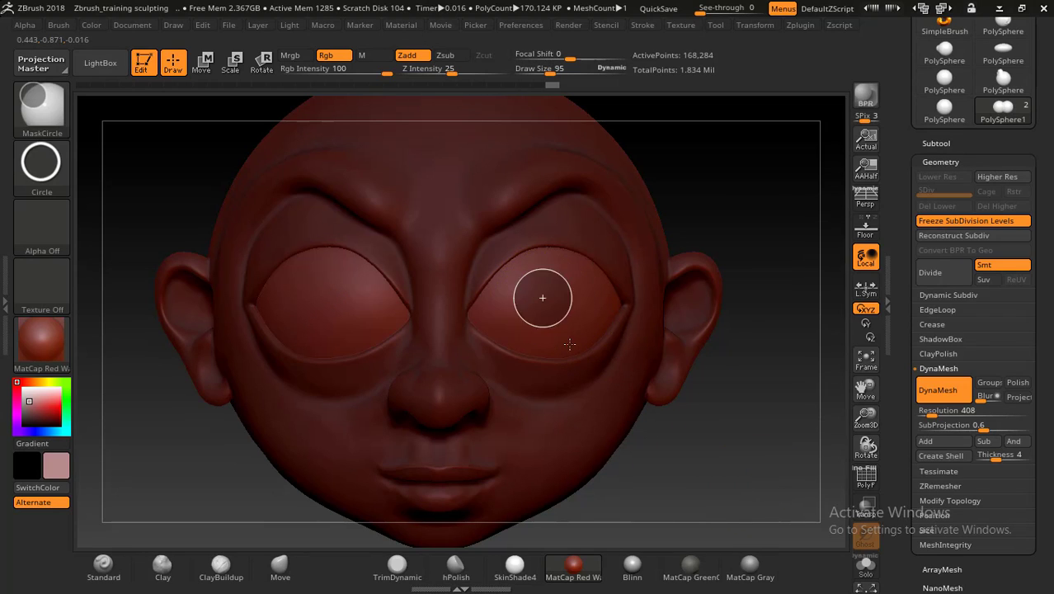
pyautogui.keyDown('ctrl'); pyautogui.moveTo(583, 365); pyautogui.dragTo(585, 366); pyautogui.keyUp('ctrl')
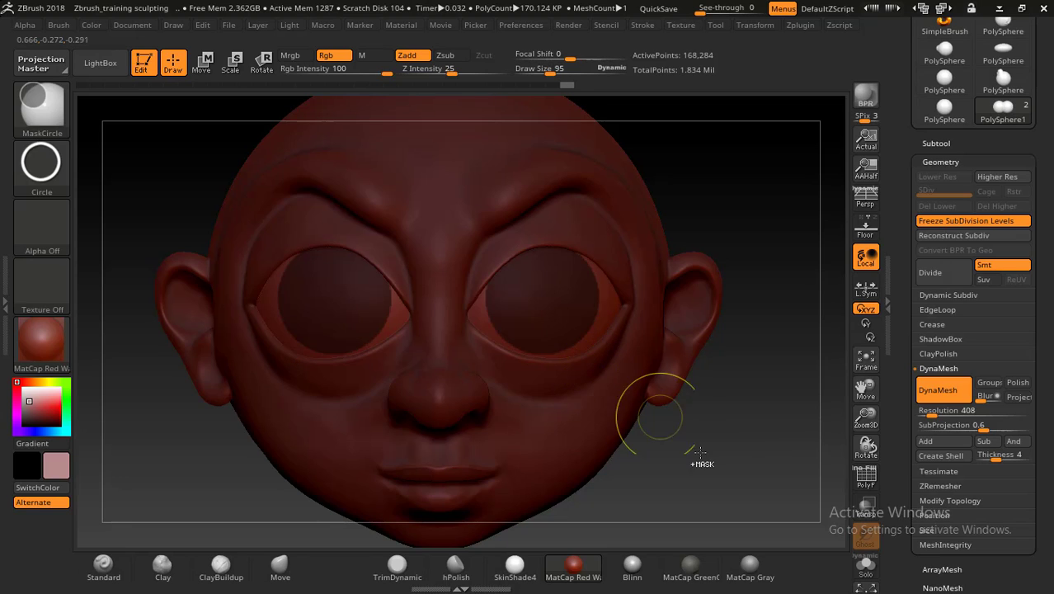
pyautogui.keyDown('ctrl'); pyautogui.moveTo(728, 471); pyautogui.dragTo(736, 485); pyautogui.keyUp('ctrl')
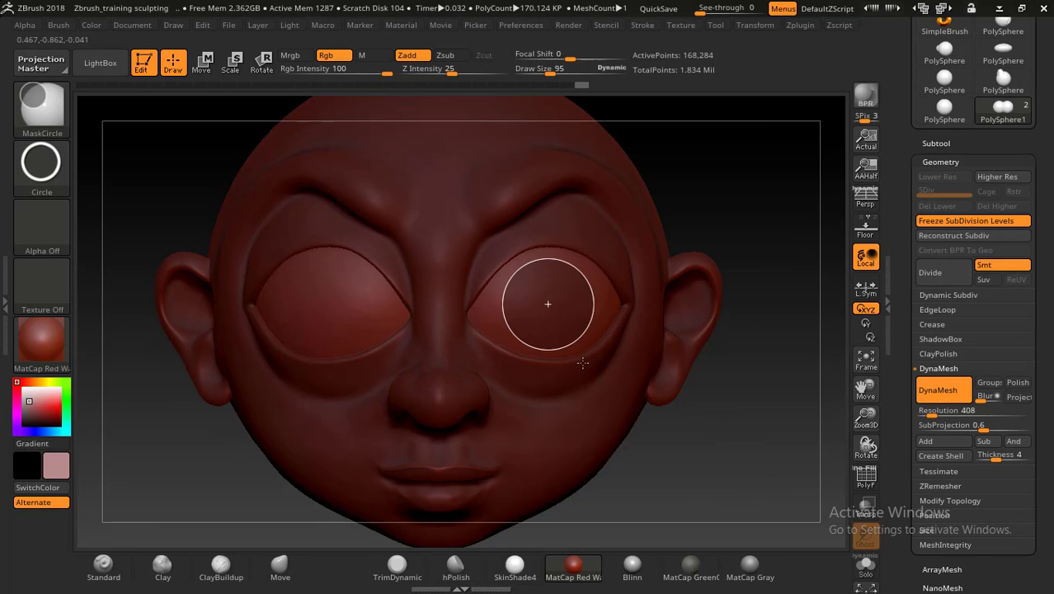
pyautogui.keyDown('ctrl'); pyautogui.moveTo(589, 385); pyautogui.dragTo(590, 386); pyautogui.keyUp('ctrl')
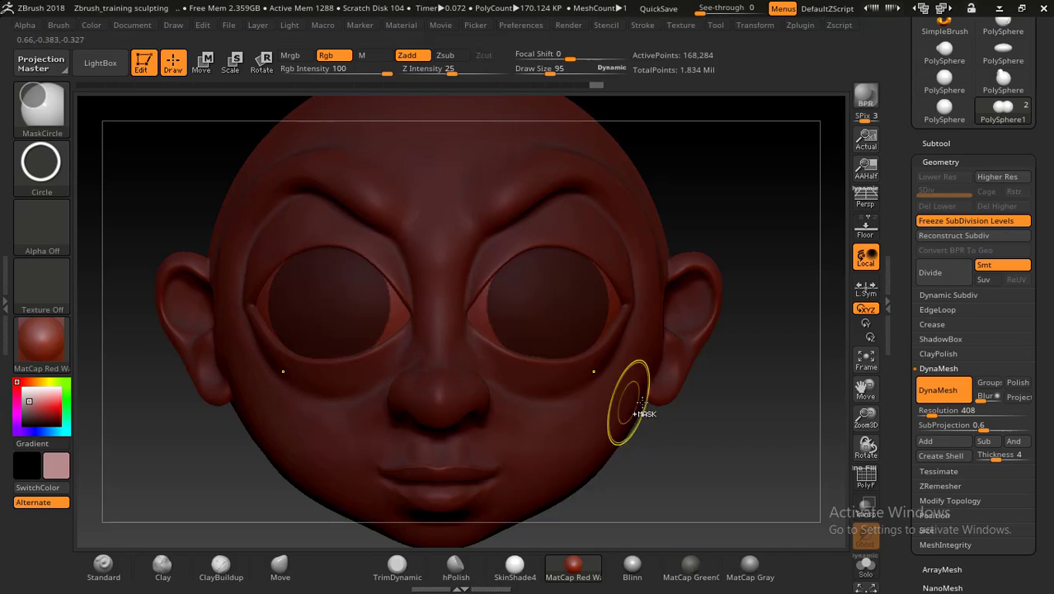
pyautogui.keyDown('ctrl'); pyautogui.moveTo(721, 426); pyautogui.dragTo(733, 442); pyautogui.keyUp('ctrl')
pyautogui.keyDown('ctrl'); pyautogui.moveTo(548, 306); pyautogui.dragTo(581, 390); pyautogui.keyUp('ctrl')
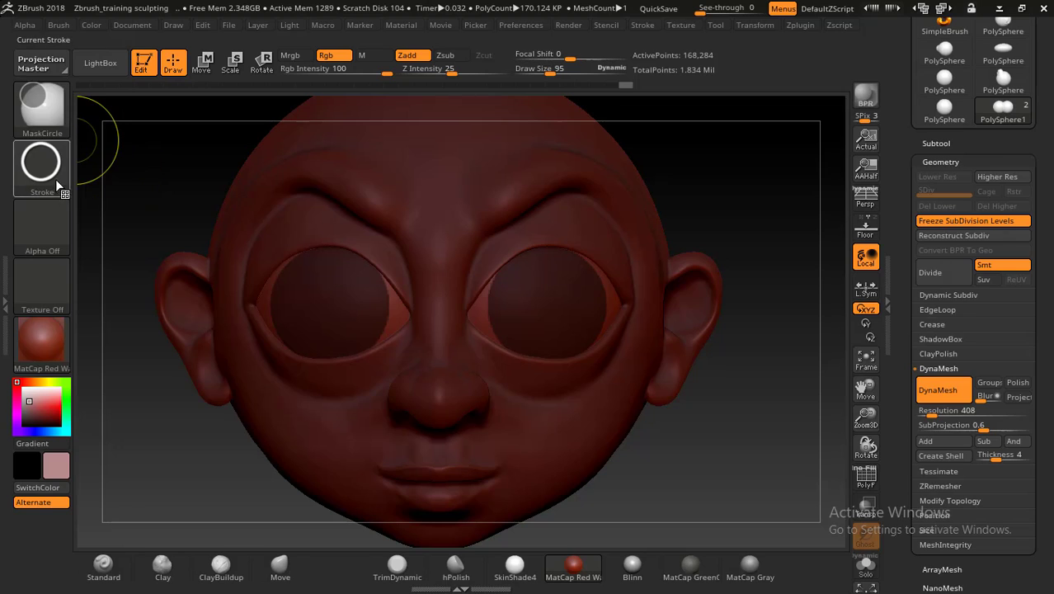
# Change the Move brush's stroke type to FreeHand.
pyautogui.press('ctrl')
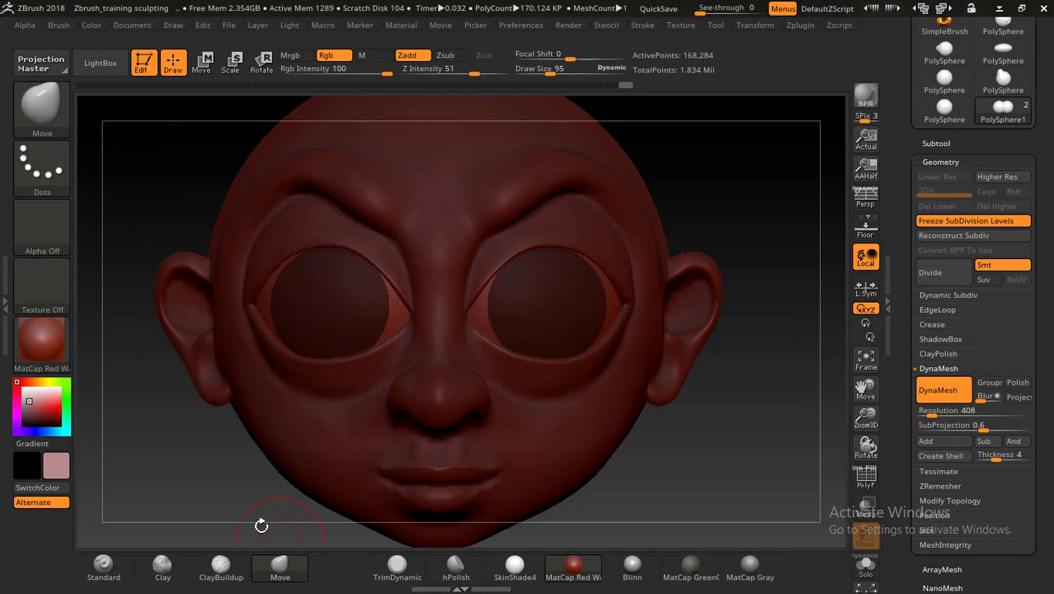
pyautogui.click(42, 176)
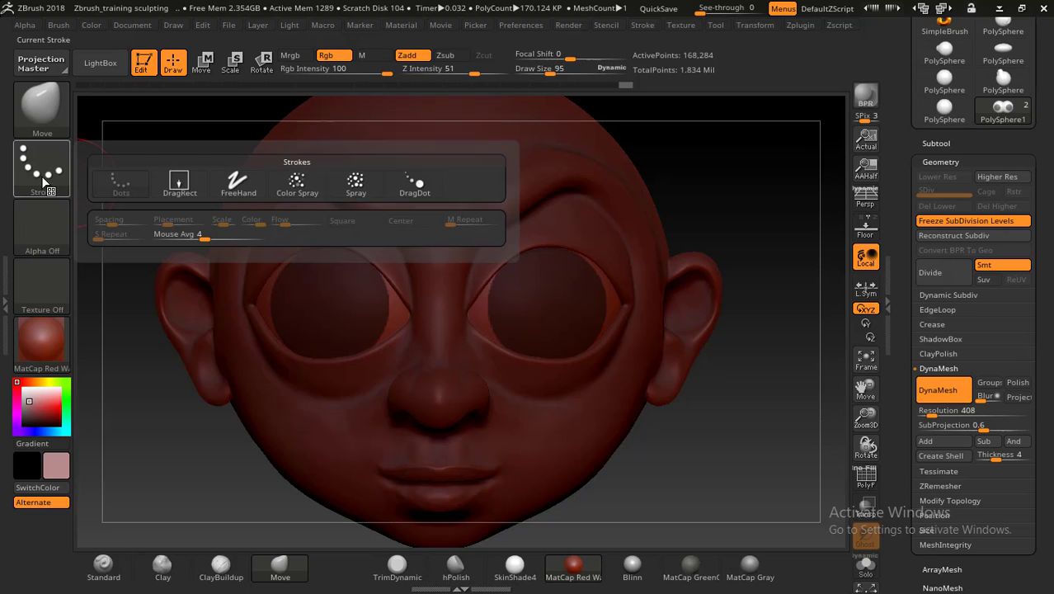
pyautogui.click(241, 177)
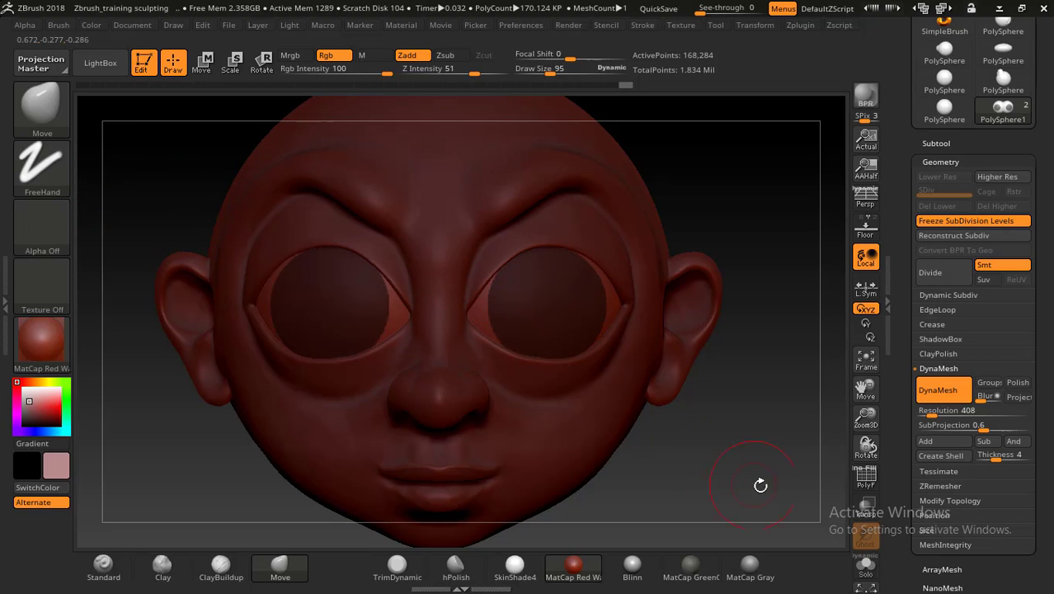
# Clear the eyeball mask, try a circular mask centred on the upper part of each eyeball, and clear it again.
pyautogui.keyDown('ctrl'); pyautogui.moveTo(753, 381); pyautogui.dragTo(749, 376); pyautogui.keyUp('ctrl')
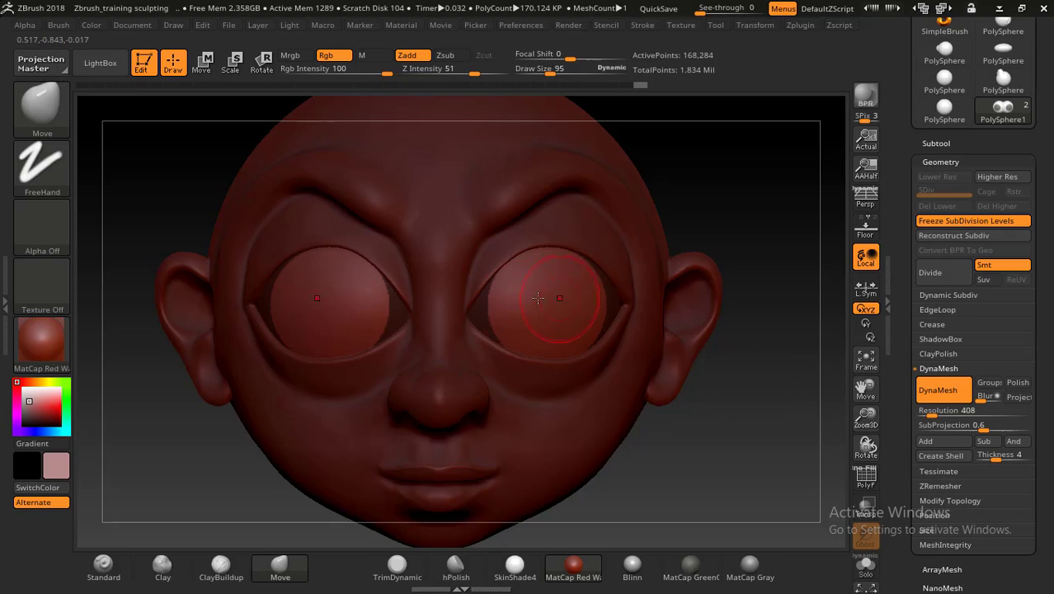
pyautogui.keyDown('ctrl'); pyautogui.keyDown('shift'); pyautogui.click(756, 400); pyautogui.keyUp('shift'); pyautogui.keyUp('ctrl')
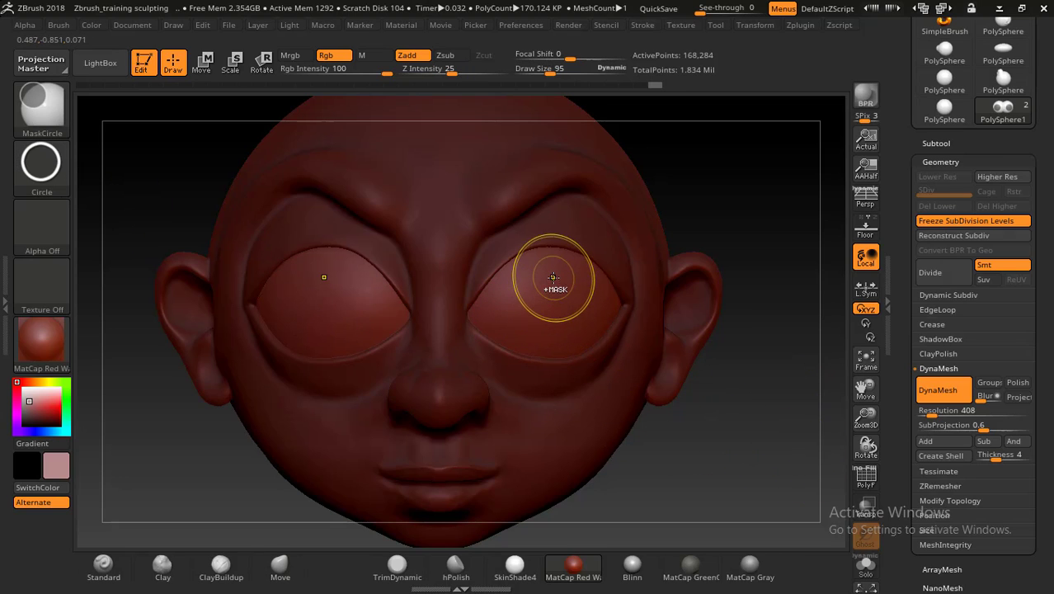
pyautogui.keyDown('ctrl'); pyautogui.moveTo(552, 278); pyautogui.dragTo(573, 367); pyautogui.keyUp('ctrl')
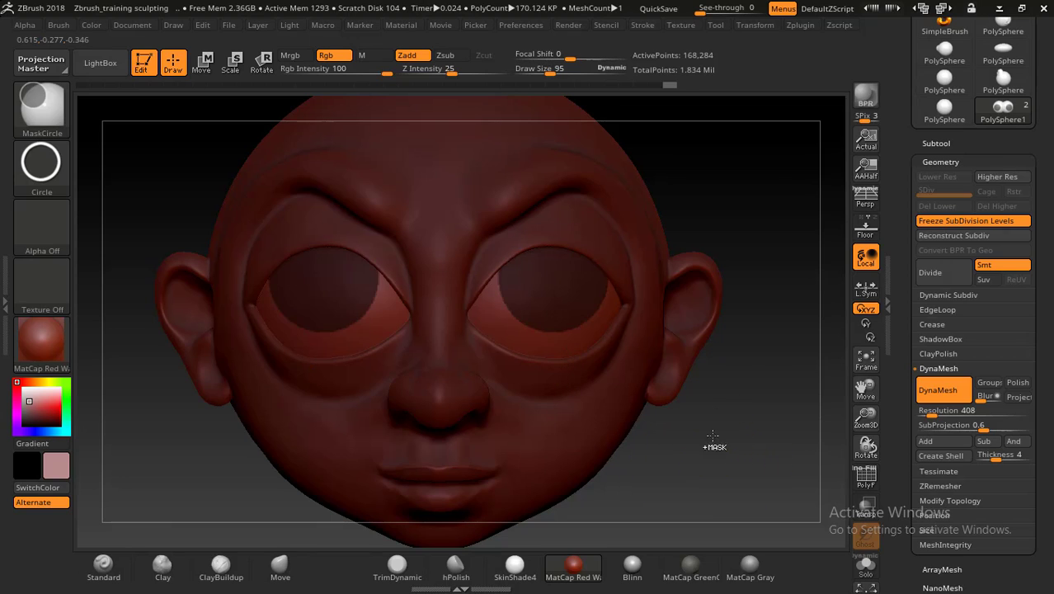
pyautogui.keyDown('ctrl'); pyautogui.click(705, 500); pyautogui.keyUp('ctrl')
pyautogui.keyDown('ctrl'); pyautogui.moveTo(736, 443); pyautogui.dragTo(606, 330); pyautogui.keyUp('ctrl')
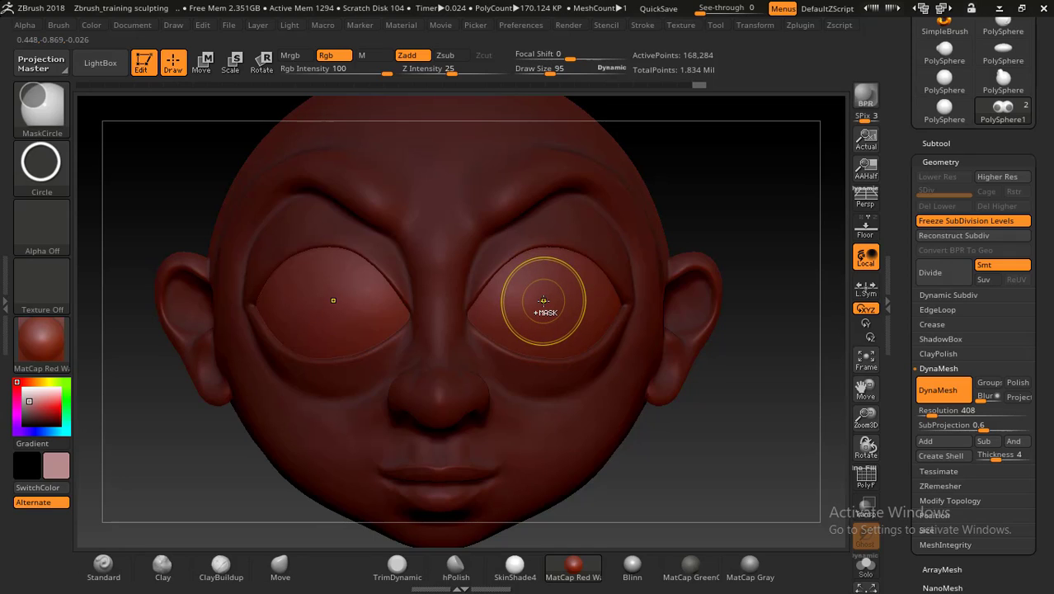
# Try large circular masks from slightly different centre points on the eyeballs, clearing each one before drawing the next.
pyautogui.keyDown('ctrl'); pyautogui.moveTo(546, 305); pyautogui.dragTo(587, 400); pyautogui.keyUp('ctrl')
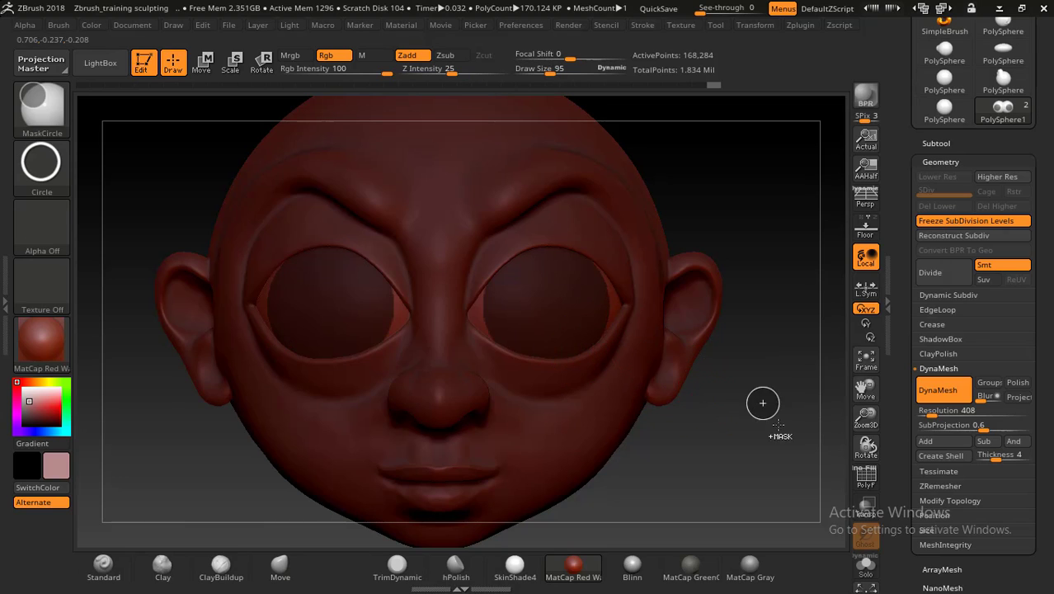
pyautogui.keyDown('ctrl'); pyautogui.moveTo(763, 400); pyautogui.dragTo(747, 388); pyautogui.keyUp('ctrl')
pyautogui.keyDown('ctrl'); pyautogui.moveTo(557, 314); pyautogui.dragTo(572, 405); pyautogui.keyUp('ctrl')
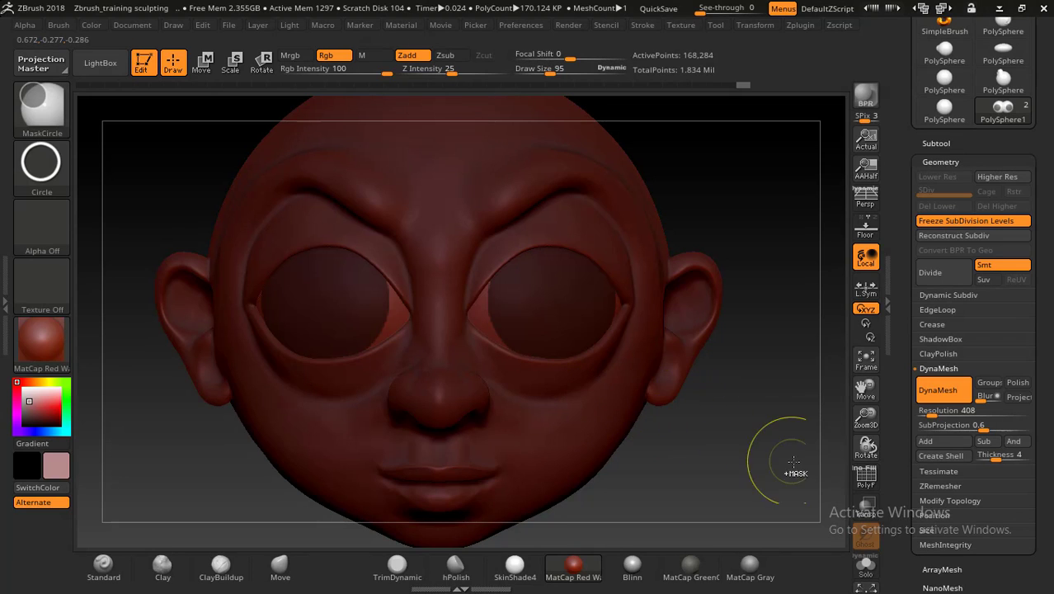
pyautogui.keyDown('ctrl'); pyautogui.moveTo(799, 447); pyautogui.dragTo(794, 450); pyautogui.keyUp('ctrl')
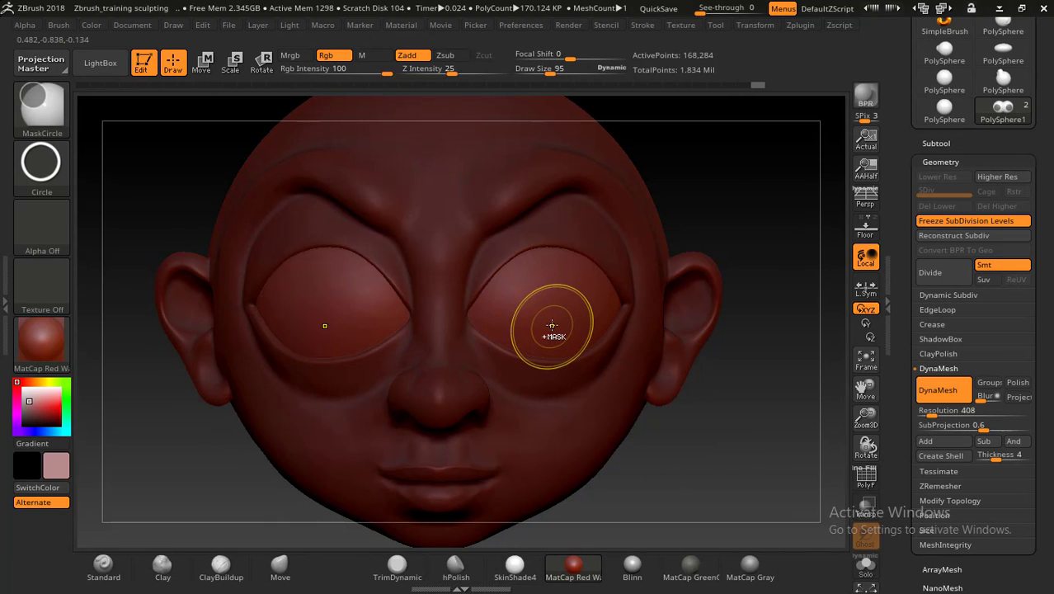
pyautogui.keyDown('ctrl'); pyautogui.moveTo(555, 336); pyautogui.dragTo(566, 409); pyautogui.keyUp('ctrl')
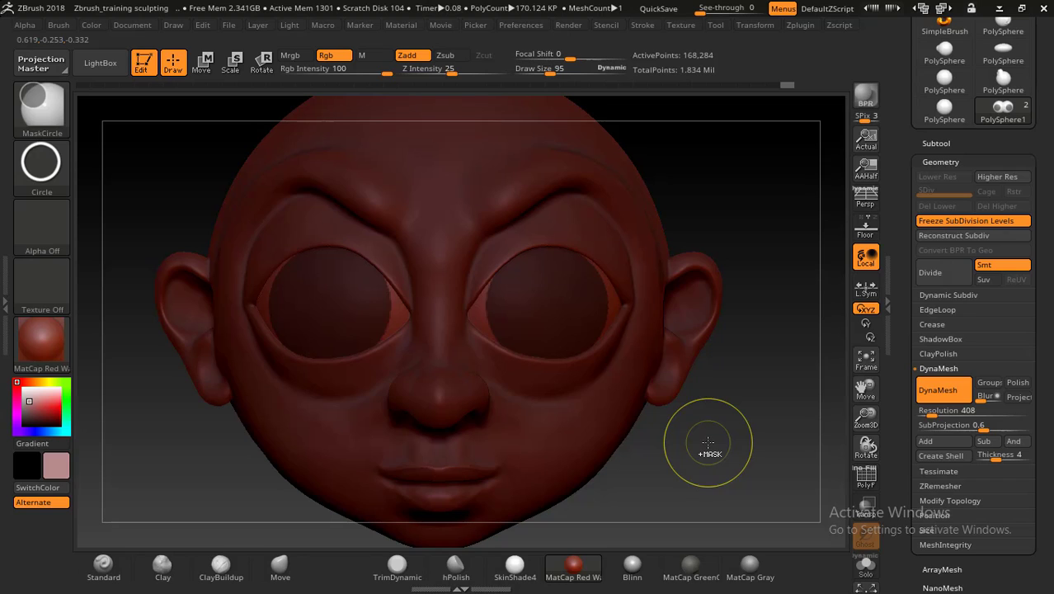
# Replace the mask with a large circle centred on each eyeball and invert it so the circles stay editable.
pyautogui.keyDown('ctrl'); pyautogui.moveTo(723, 426); pyautogui.dragTo(730, 433); pyautogui.keyUp('ctrl')
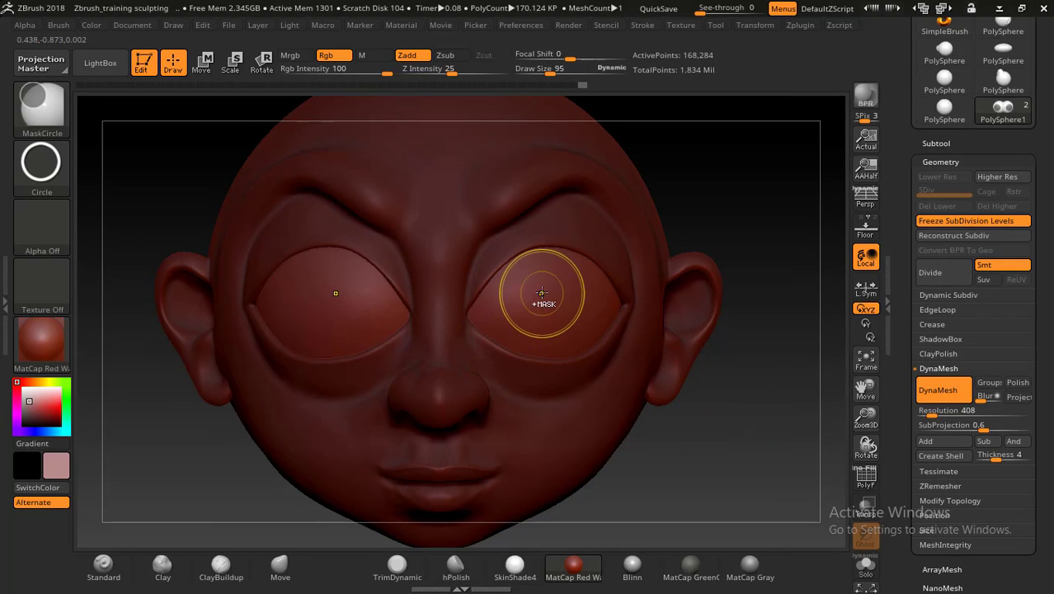
pyautogui.keyDown('ctrl'); pyautogui.moveTo(543, 298); pyautogui.dragTo(560, 412); pyautogui.keyUp('ctrl')
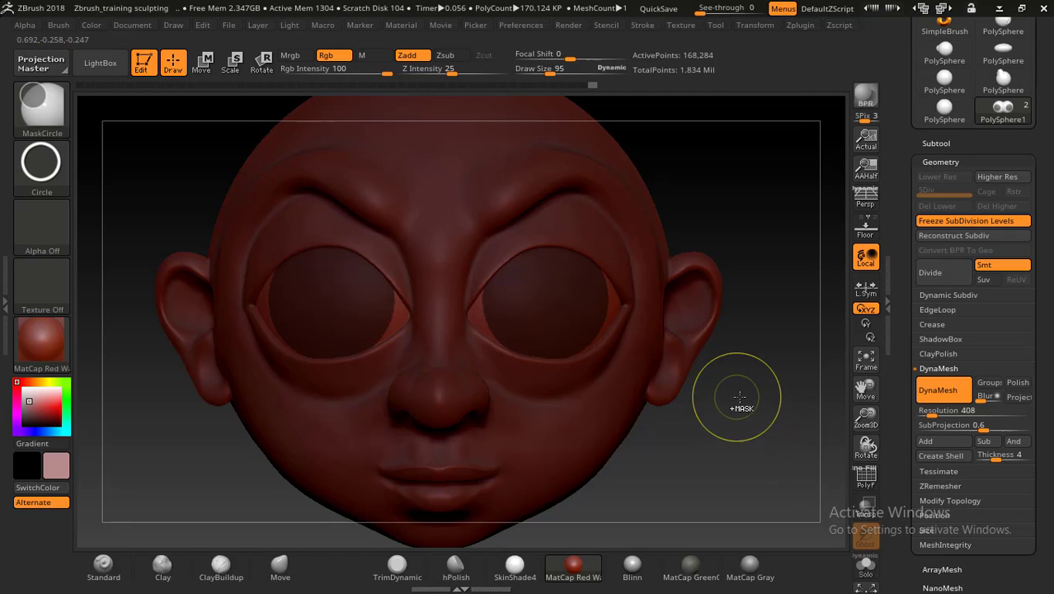
pyautogui.keyDown('ctrl'); pyautogui.click(767, 398); pyautogui.keyUp('ctrl')
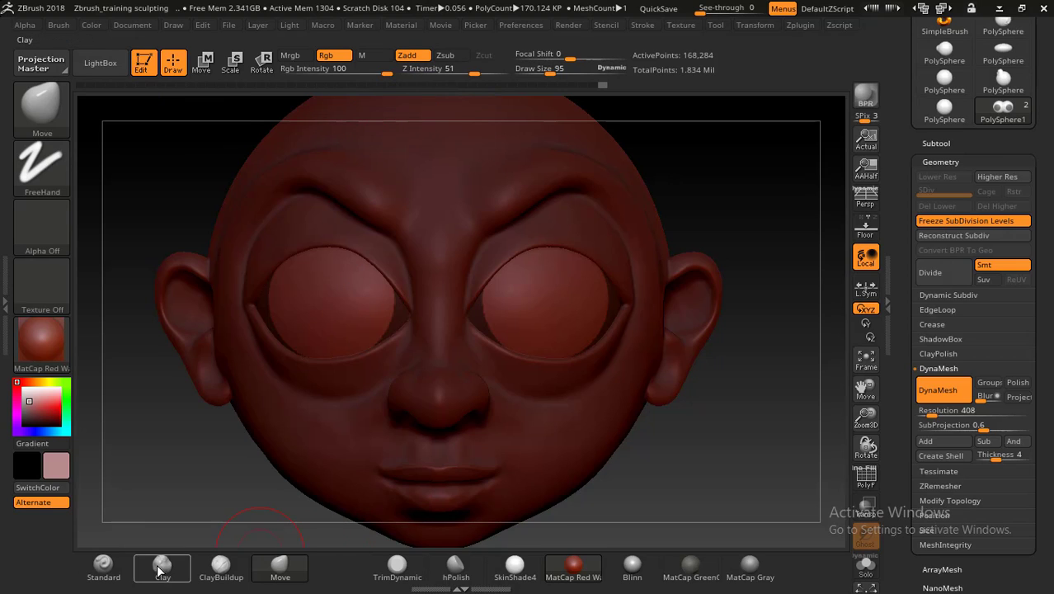
# Select the Standard brush, try raising the unmasked eyeball circles with Zadd at intensity 25, and undo the sculpting.
pyautogui.click(104, 564)
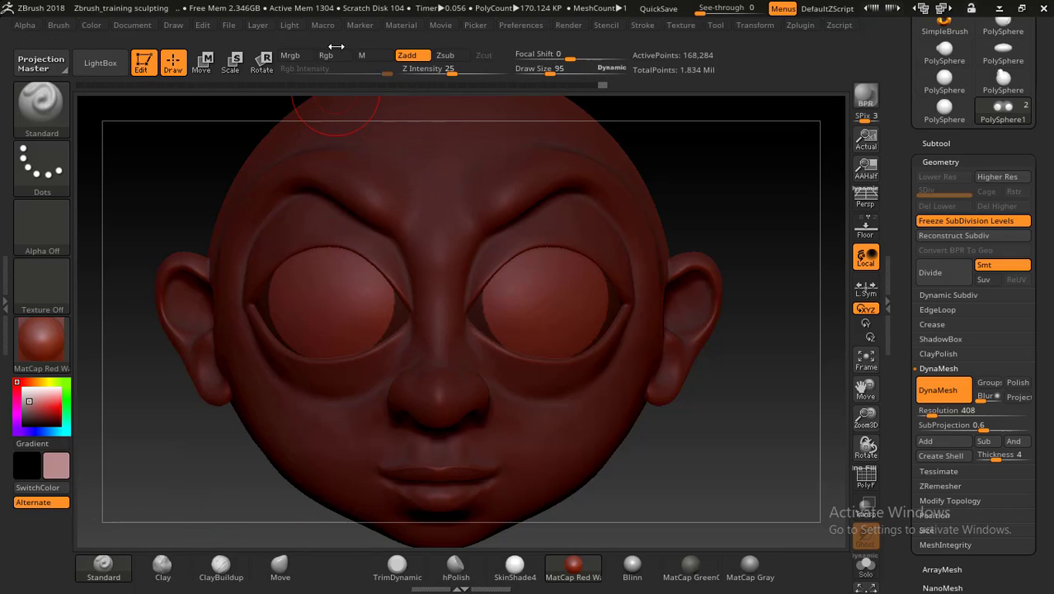
pyautogui.moveTo(545, 278)
pyautogui.mouseDown()
pyautogui.moveTo(557, 297)
pyautogui.moveTo(533, 329)
pyautogui.mouseUp()
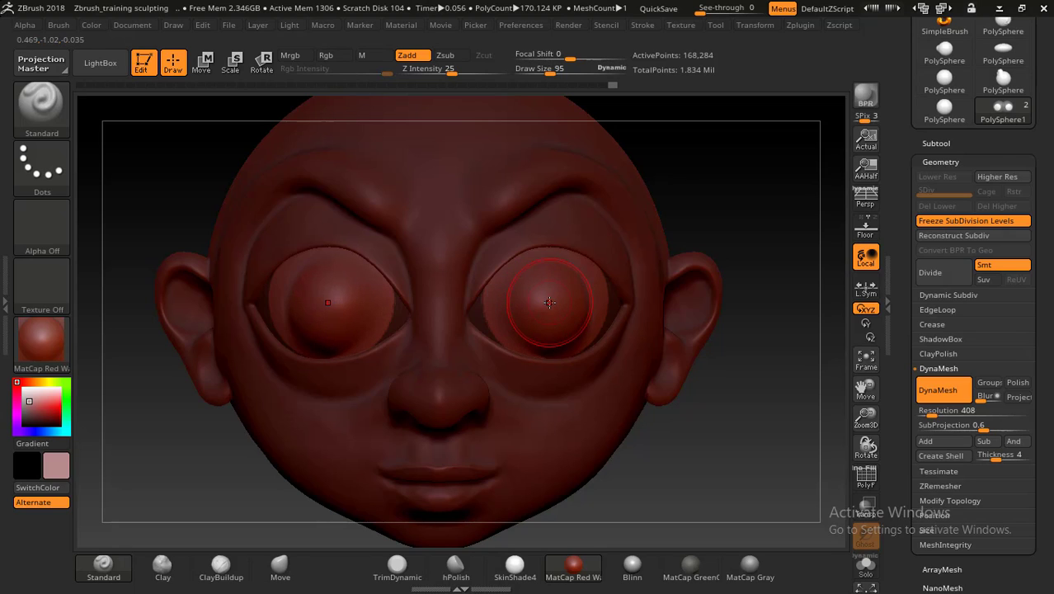
pyautogui.hotkey('ctrl', 'z')
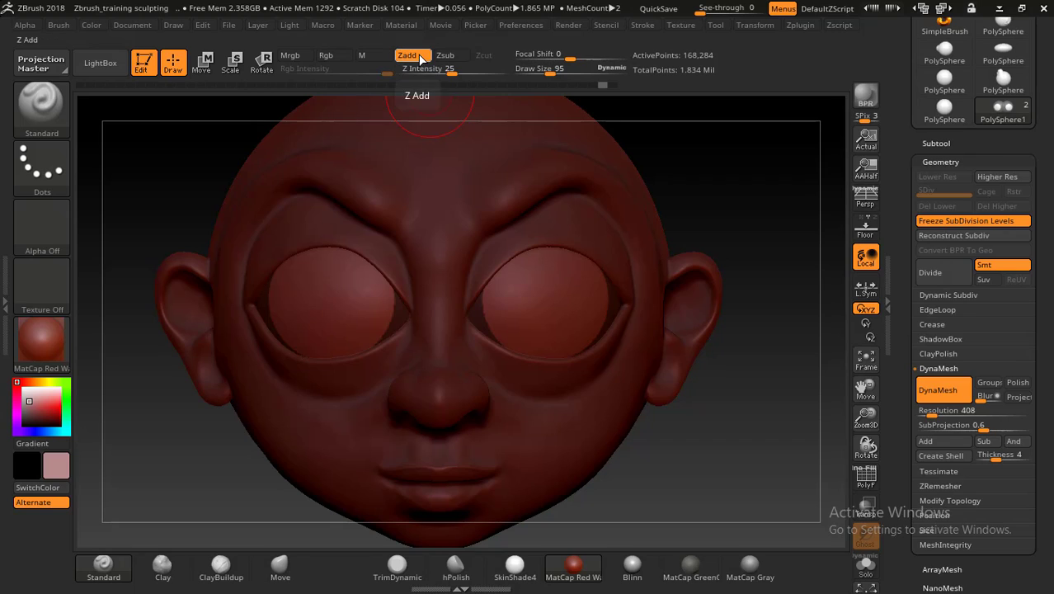
# Set the Standard brush to Rgb only with Zadd off, choose a strong red, and paint the unmasked circles of the eyeballs.
pyautogui.click(421, 56)
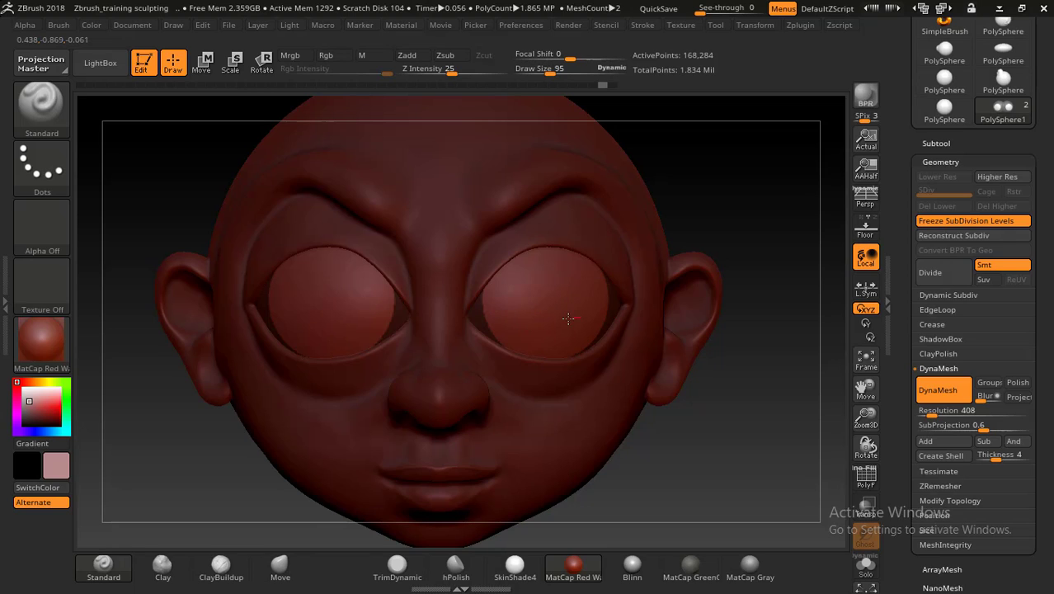
pyautogui.click(334, 56)
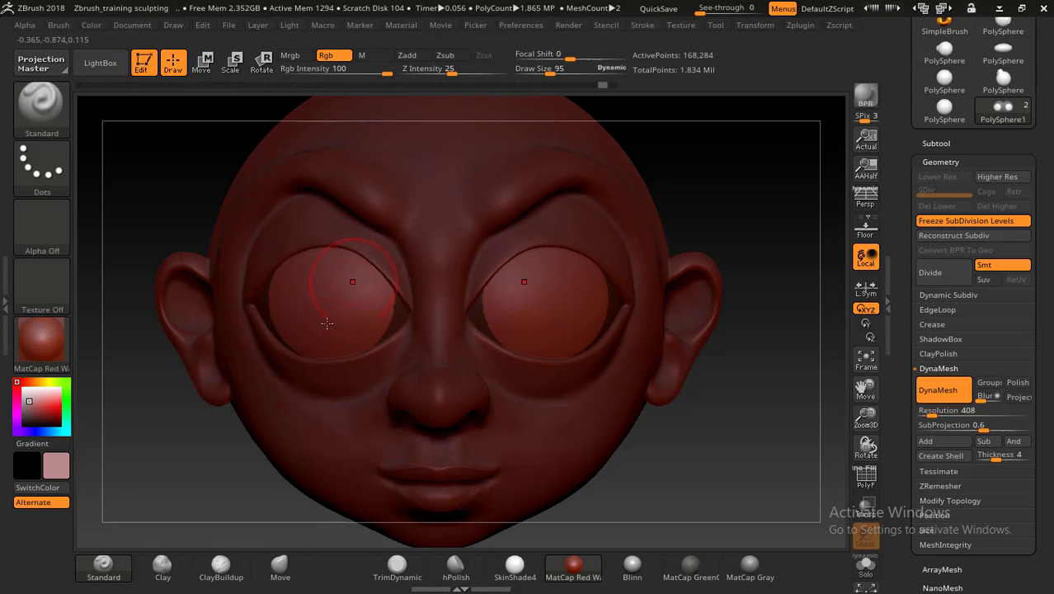
pyautogui.moveTo(25, 402); pyautogui.dragTo(53, 408)
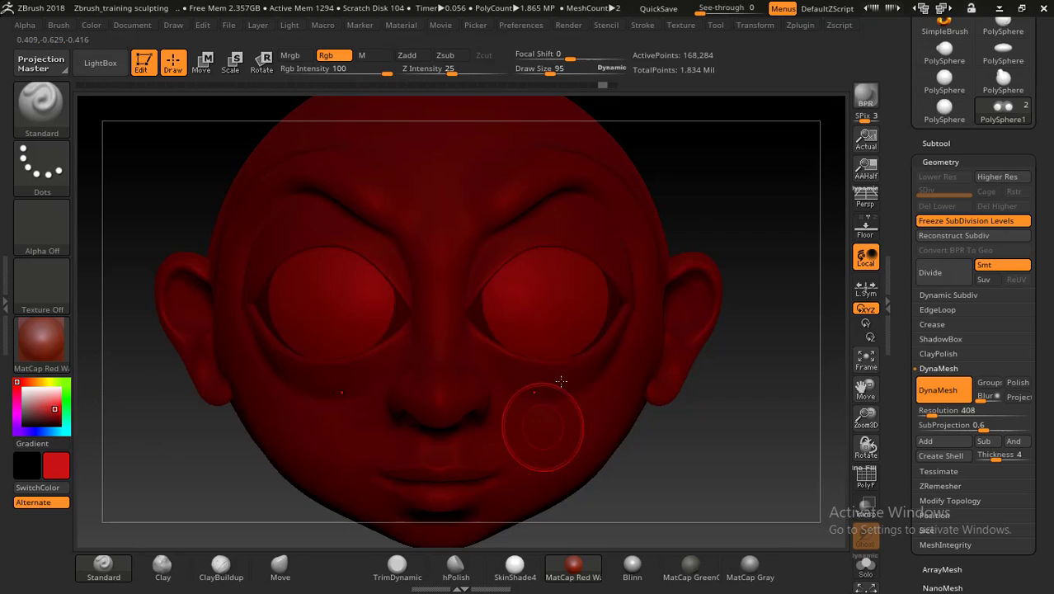
pyautogui.moveTo(549, 322)
pyautogui.mouseDown()
pyautogui.moveTo(520, 308)
pyautogui.moveTo(516, 330)
pyautogui.moveTo(536, 275)
pyautogui.moveTo(553, 332)
pyautogui.moveTo(528, 305)
pyautogui.mouseUp()
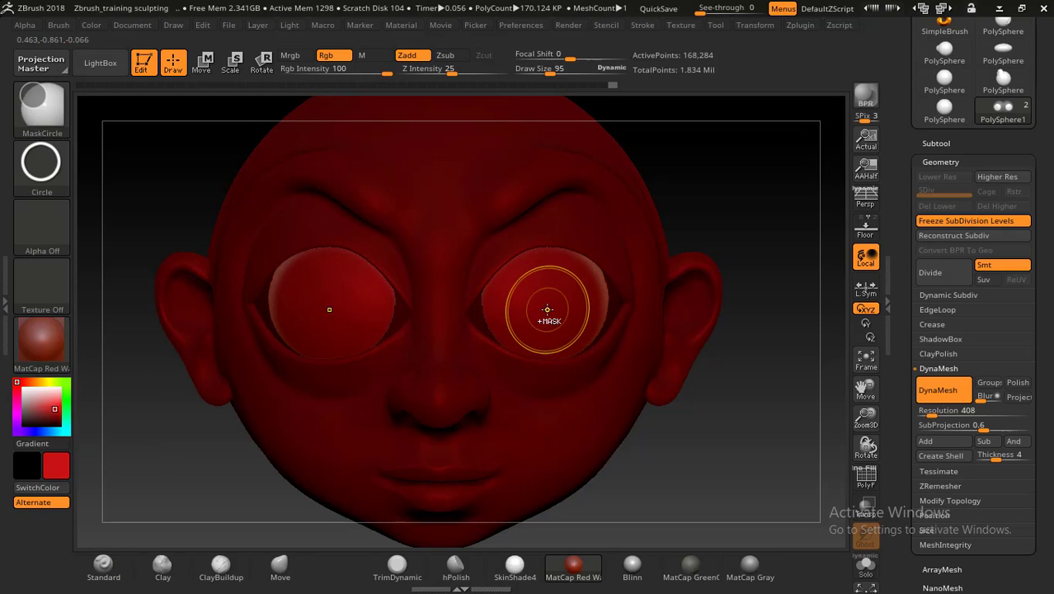
# Undo the painting and the circular mask on the eyeballs.
pyautogui.hotkey('ctrl', 'z')
pyautogui.hotkey('ctrl', 'z')
pyautogui.hotkey('ctrl', 'z')
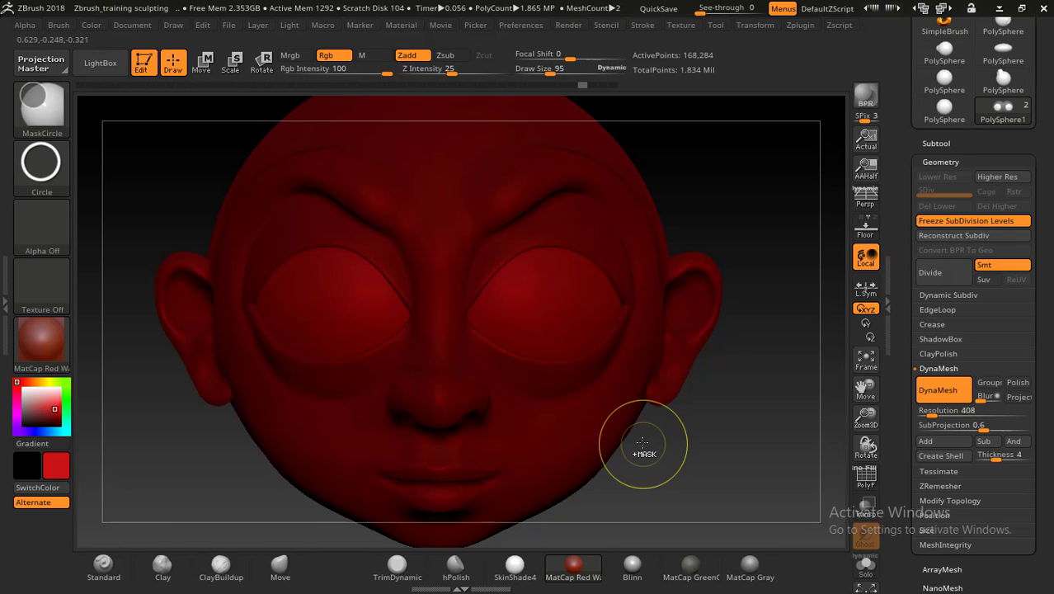
# Switch to the head subtool and set the current colour to near-white, RGB 240, 240, 240.
pyautogui.keyDown('alt'); pyautogui.click(606, 459); pyautogui.keyUp('alt')
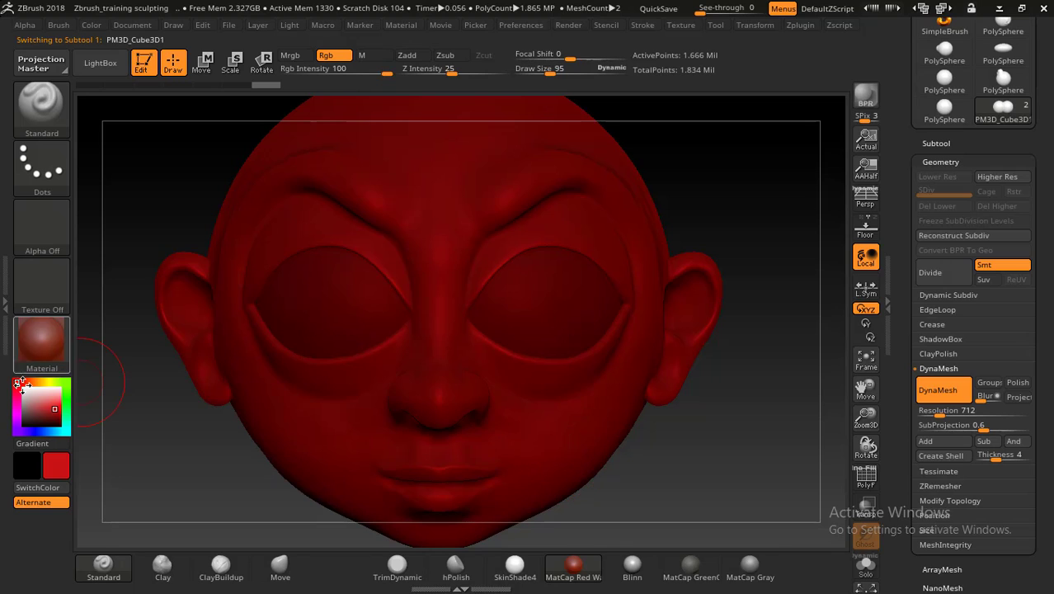
pyautogui.moveTo(31, 400)
pyautogui.mouseDown()
pyautogui.moveTo(5, 382)
pyautogui.moveTo(25, 390)
pyautogui.mouseUp()
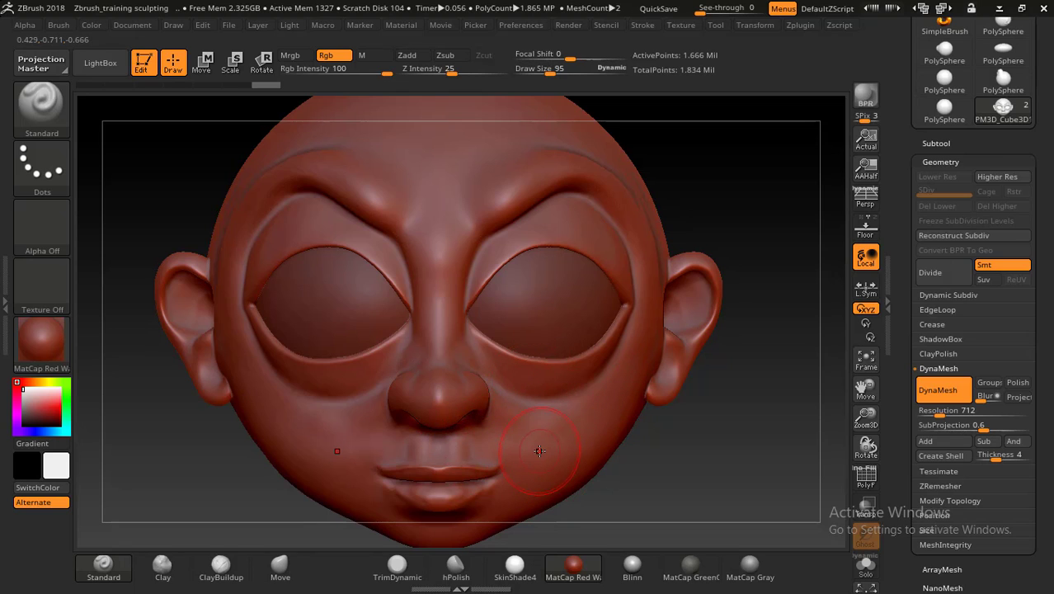
# Switch to the eyeball subtool, set the current colour to pure white, and open the colour commands.
pyautogui.keyDown('alt'); pyautogui.click(561, 325); pyautogui.keyUp('alt')
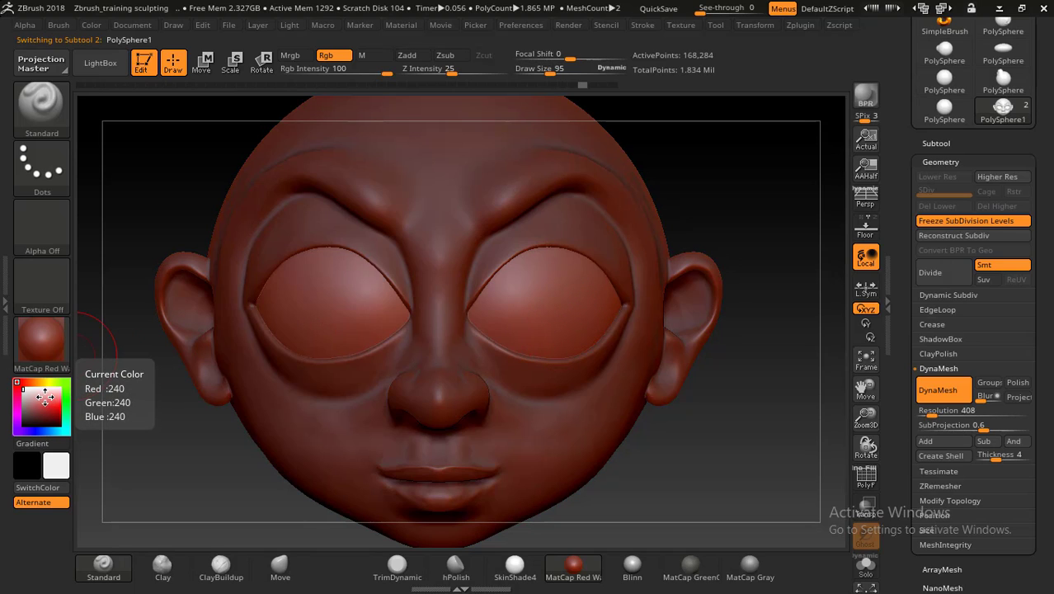
pyautogui.click(16, 377)
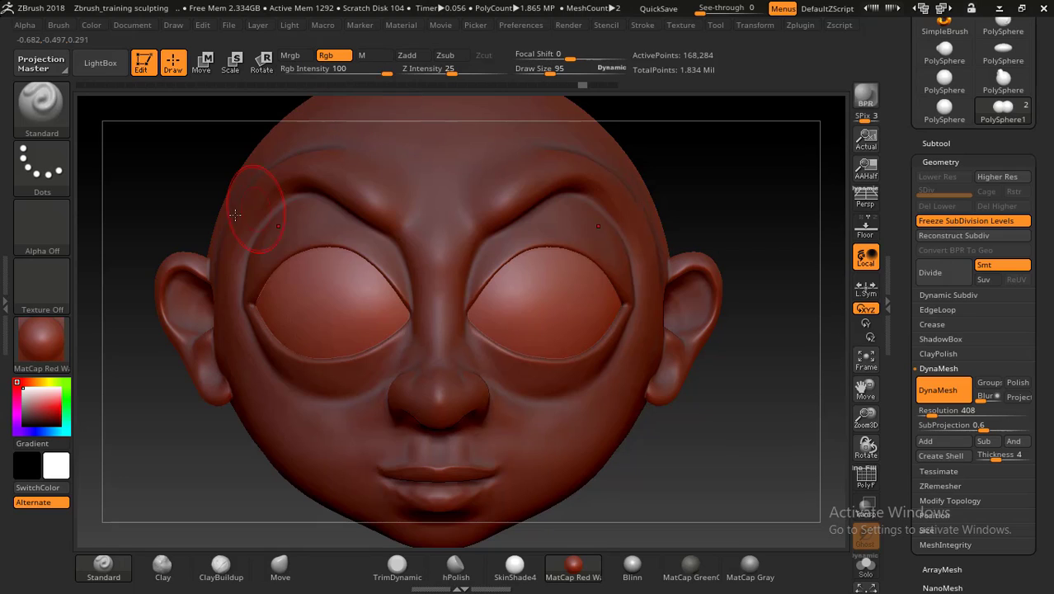
pyautogui.click(92, 24)
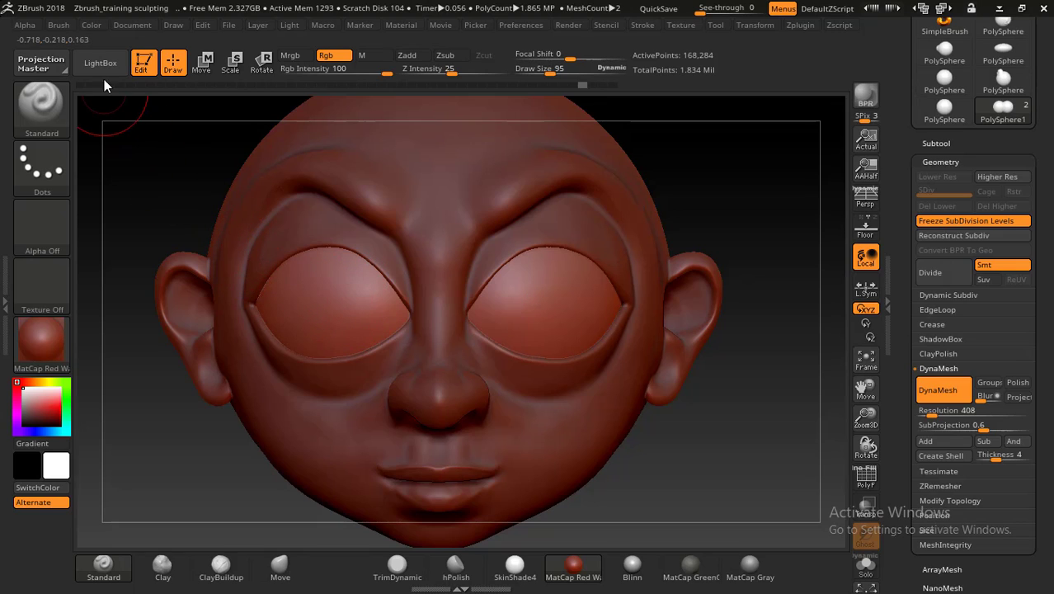
pyautogui.click(92, 26)
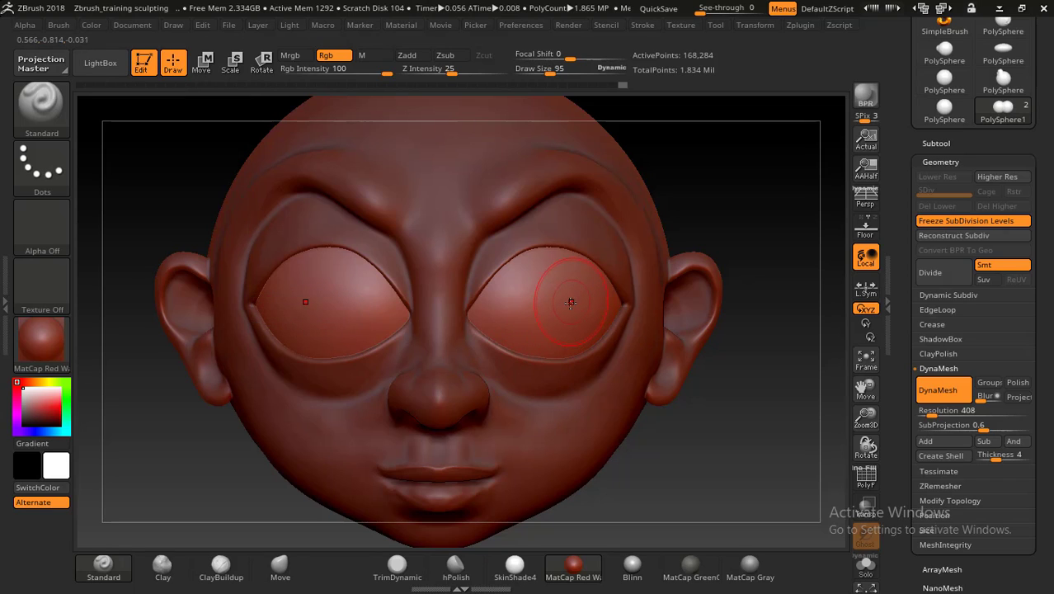
pyautogui.press('ctrl')
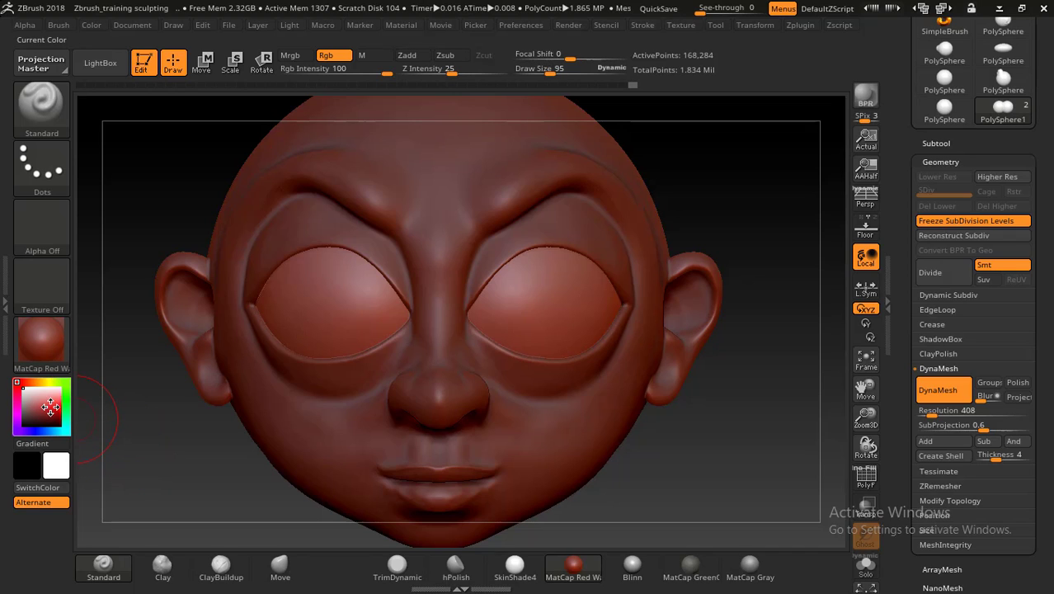
pyautogui.click(59, 400)
pyautogui.moveTo(29, 397); pyautogui.dragTo(6, 387)
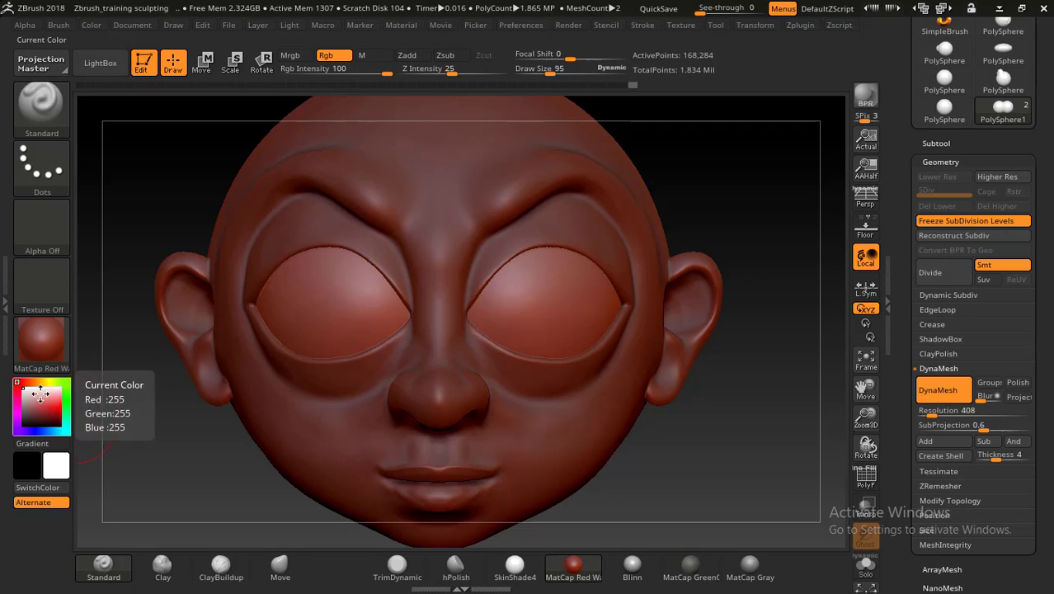
pyautogui.click(96, 66)
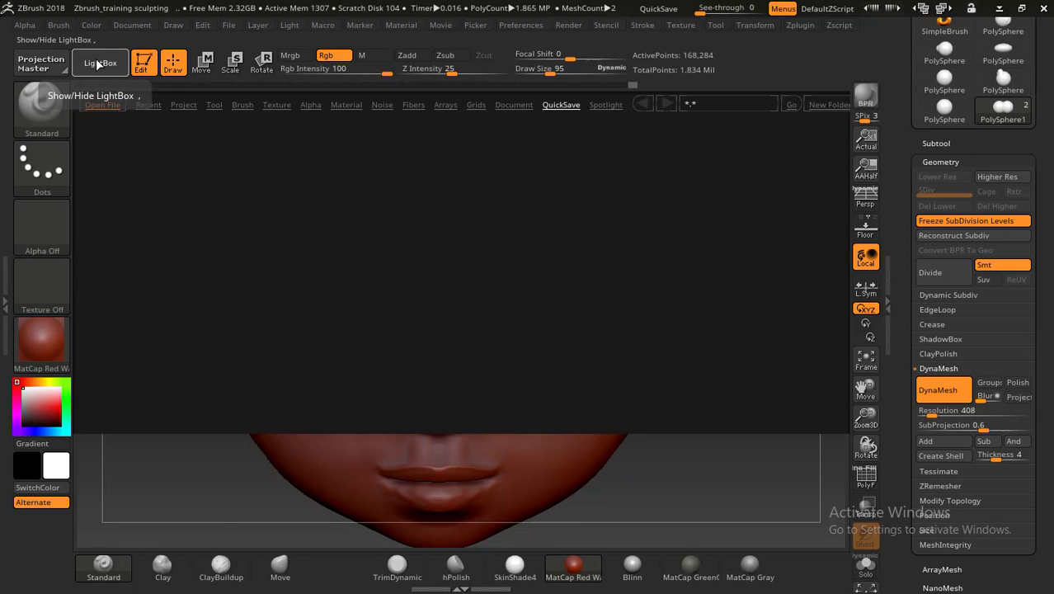
pyautogui.click(95, 66)
pyautogui.click(93, 25)
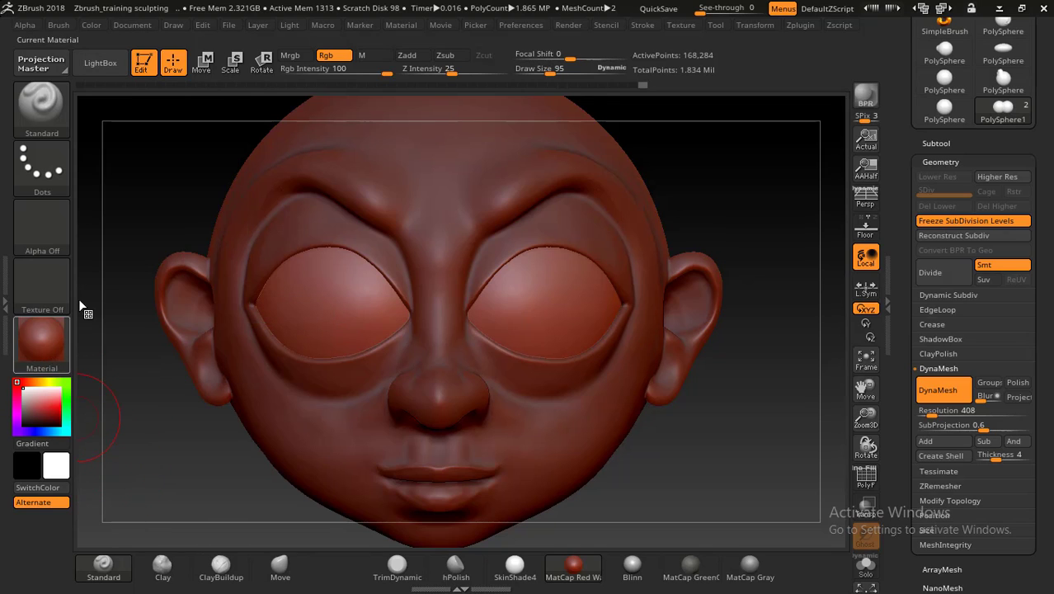
# Try the ToyPlastic, MatCap Sculpy2 and PolySkin materials in turn on the head and eyeballs.
pyautogui.click(41, 346)
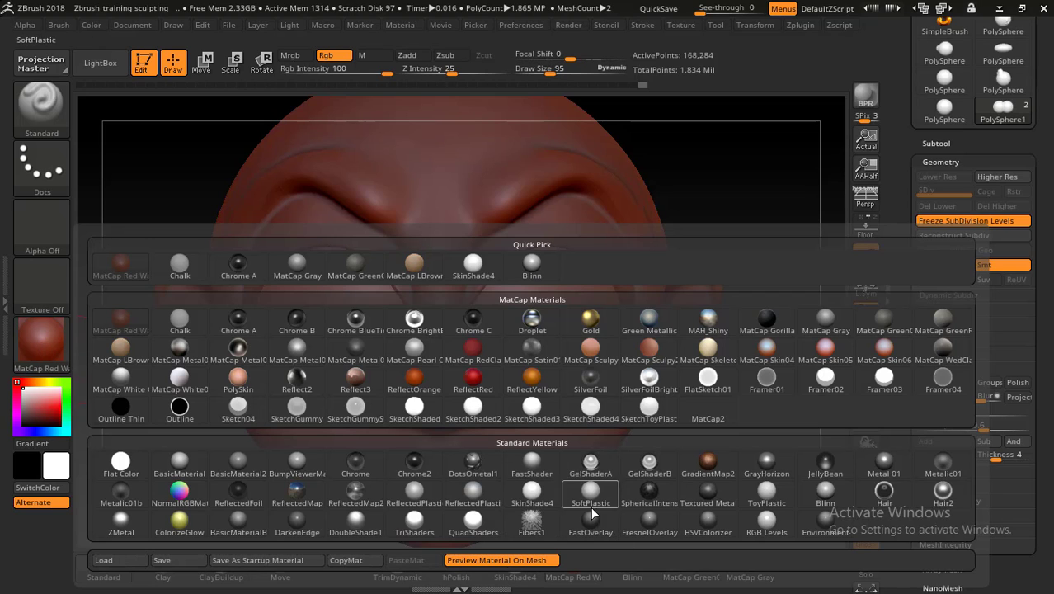
pyautogui.click(766, 499)
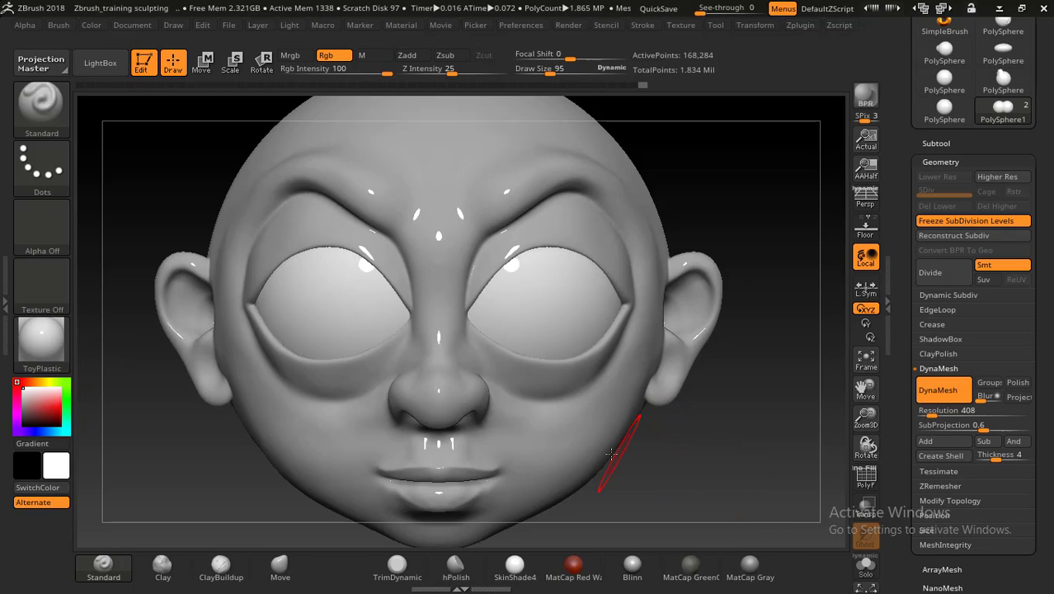
pyautogui.click(41, 339)
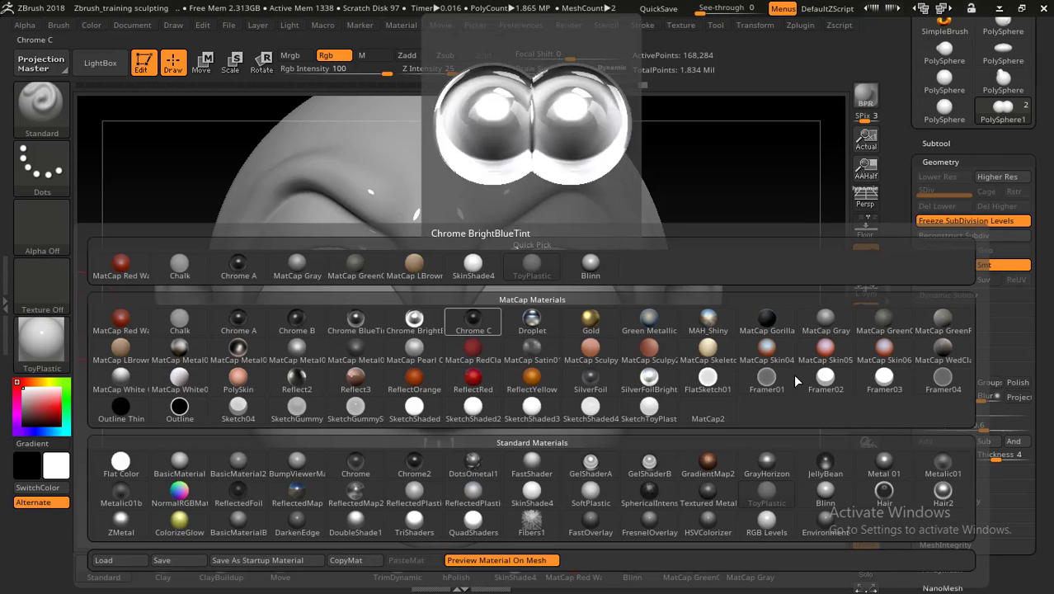
pyautogui.click(641, 345)
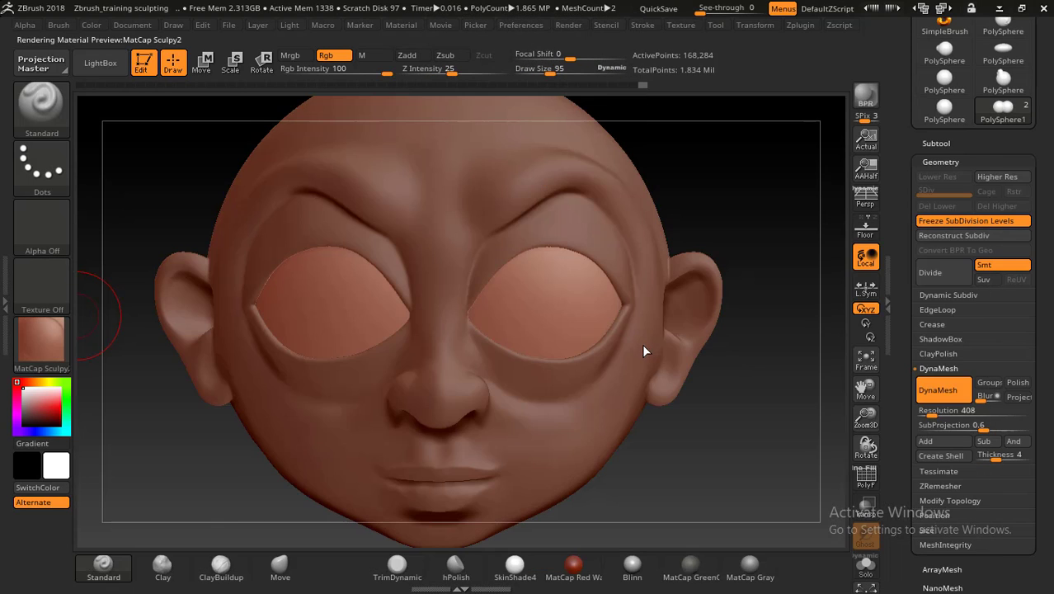
pyautogui.click(52, 351)
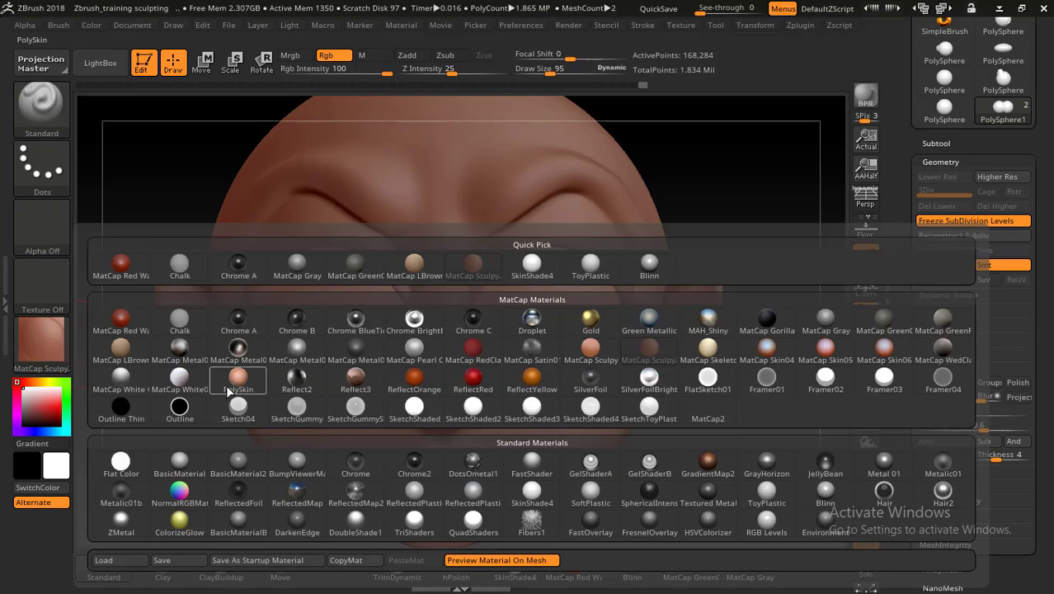
pyautogui.click(238, 380)
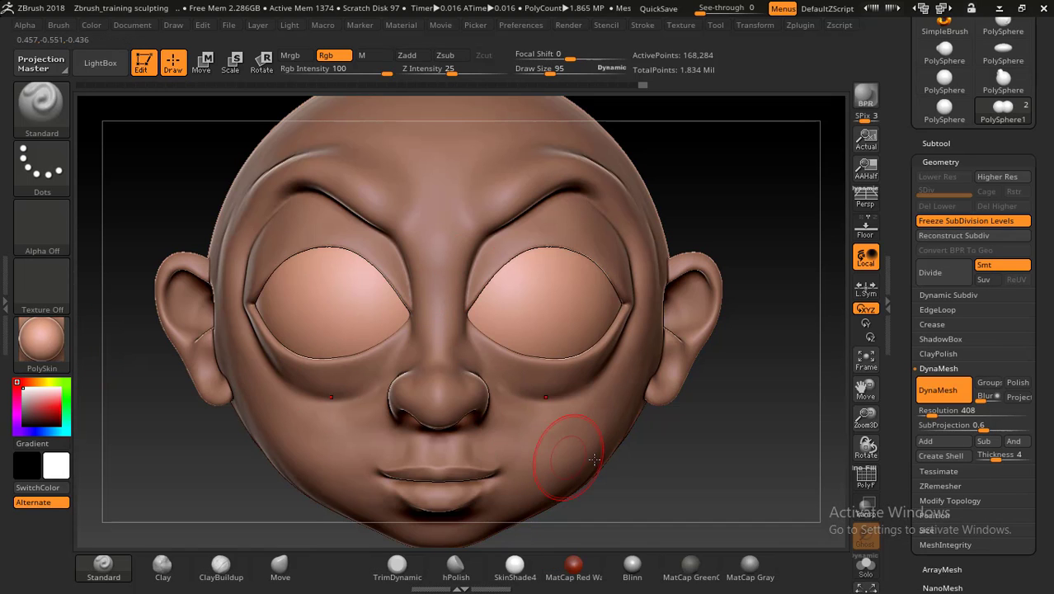
pyautogui.moveTo(678, 454)
pyautogui.mouseDown()
pyautogui.moveTo(693, 431)
pyautogui.moveTo(676, 426)
pyautogui.moveTo(650, 453)
pyautogui.moveTo(690, 463)
pyautogui.moveTo(666, 460)
pyautogui.moveTo(681, 449)
pyautogui.mouseUp()
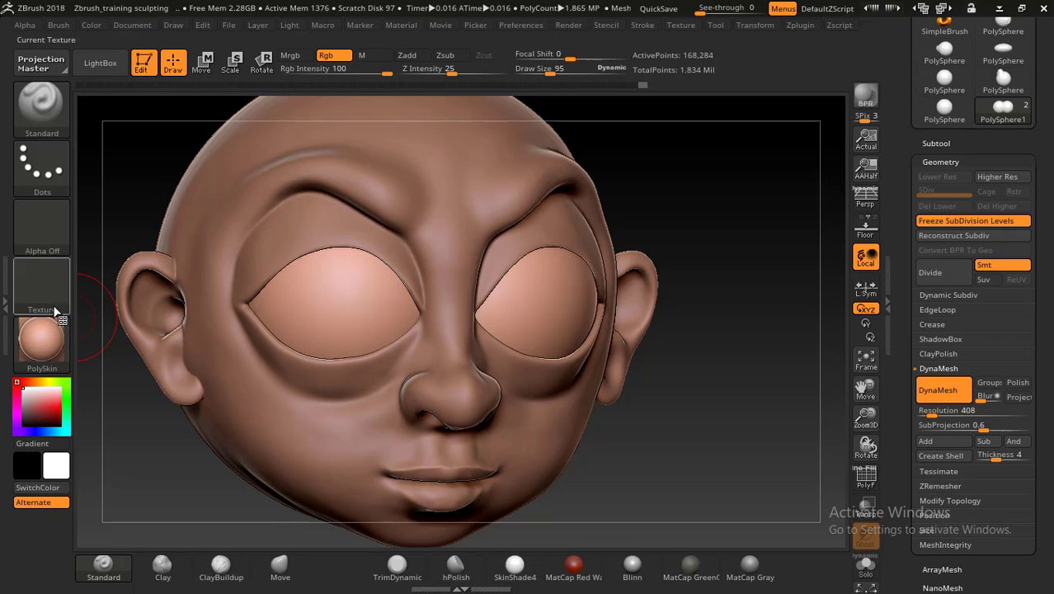
# Apply the ToyPlastic material to the head and eyeballs.
pyautogui.click(49, 338)
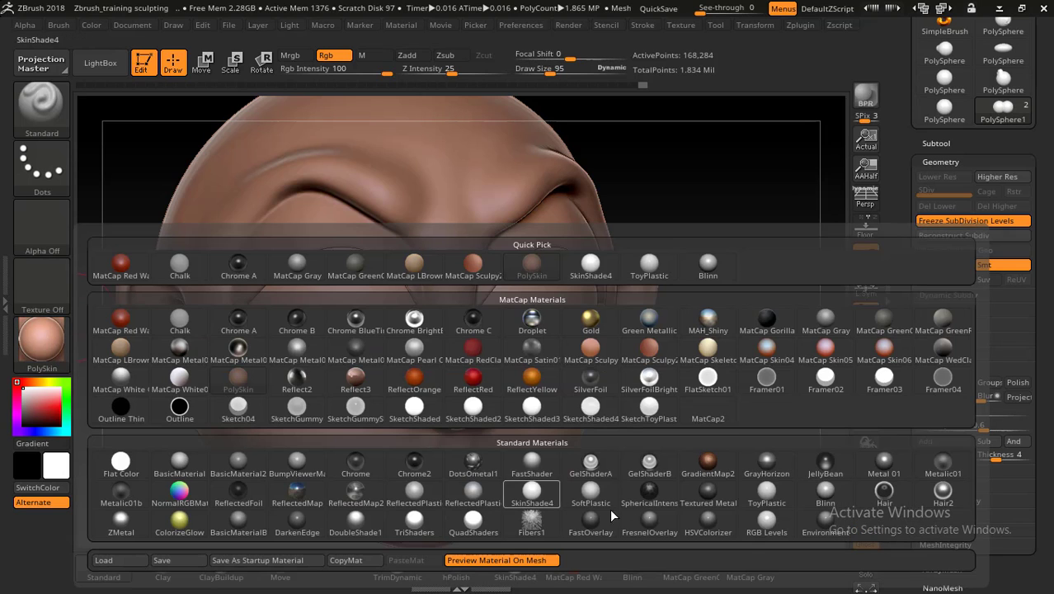
pyautogui.click(754, 505)
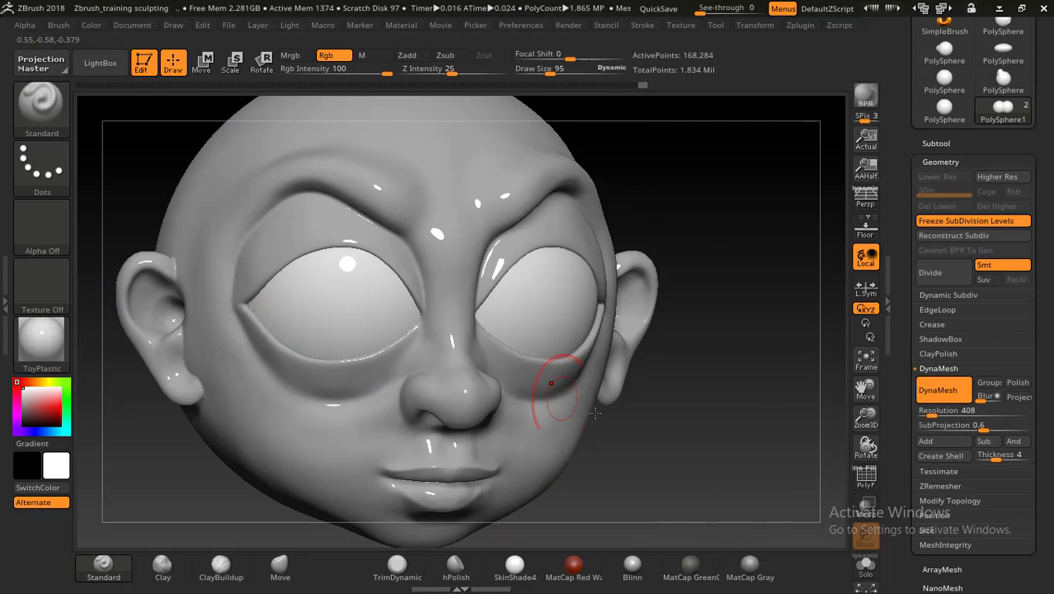
pyautogui.moveTo(726, 391); pyautogui.dragTo(582, 347)
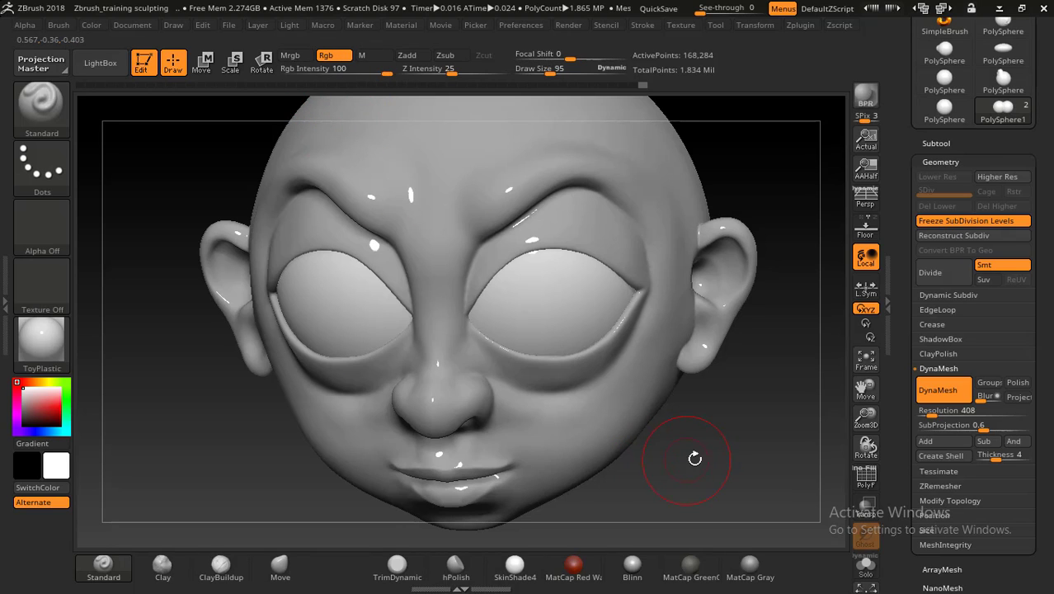
# Mask a large circle on the front of each eyeball with MaskCircle and invert the mask.
pyautogui.moveTo(695, 458); pyautogui.dragTo(716, 472)
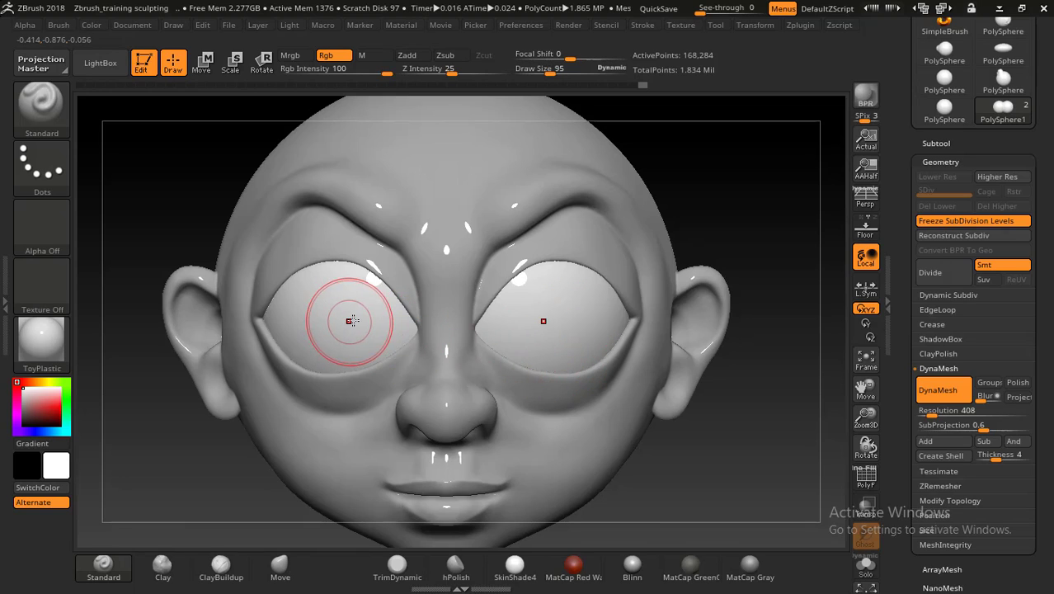
pyautogui.press('ctrl')
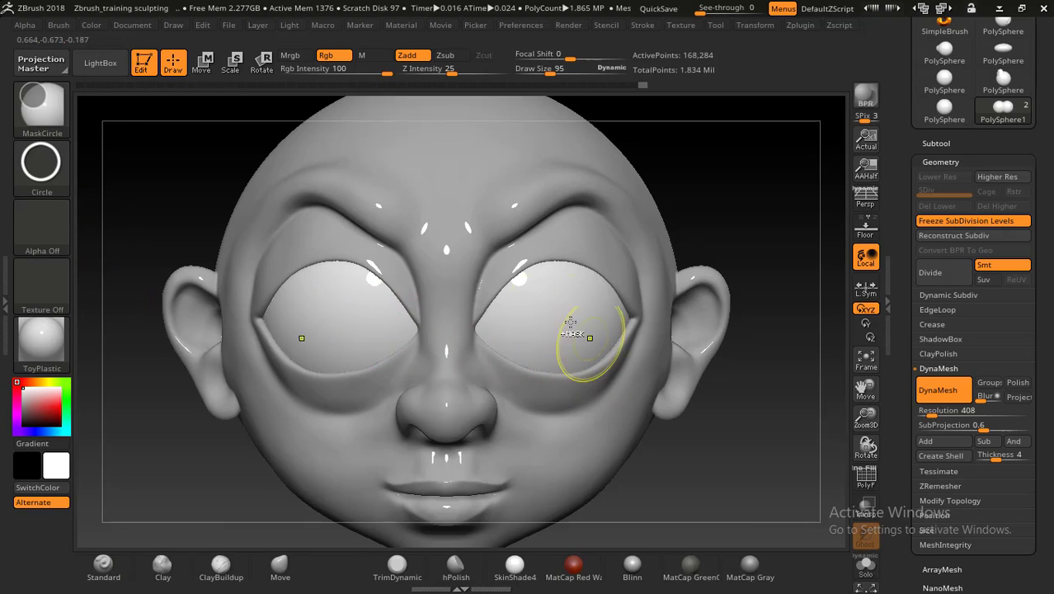
pyautogui.keyDown('ctrl'); pyautogui.moveTo(553, 312); pyautogui.dragTo(564, 430); pyautogui.keyUp('ctrl')
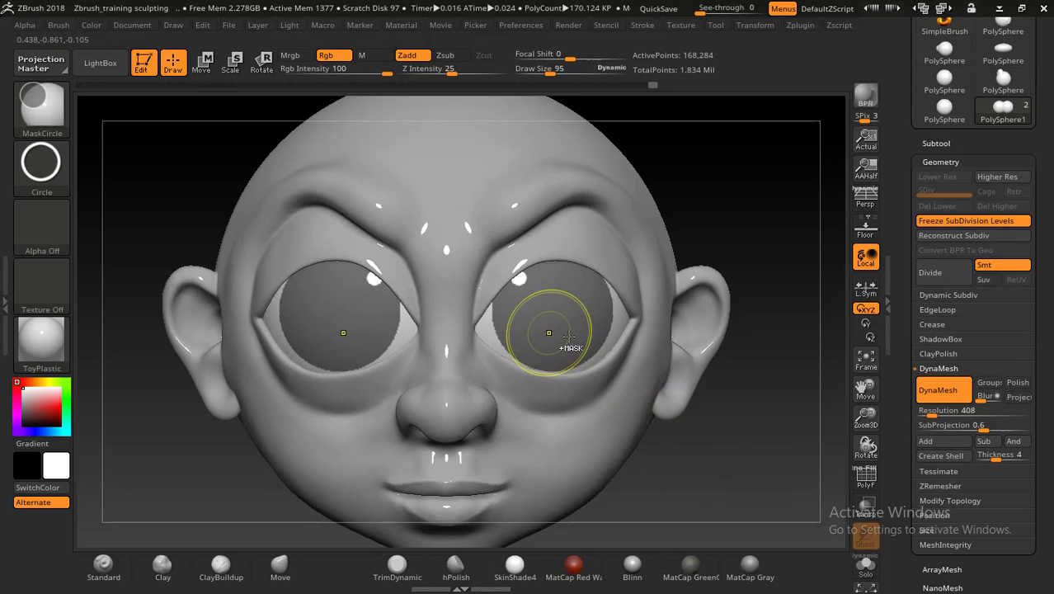
pyautogui.keyDown('ctrl'); pyautogui.moveTo(750, 467); pyautogui.dragTo(751, 459); pyautogui.keyUp('ctrl')
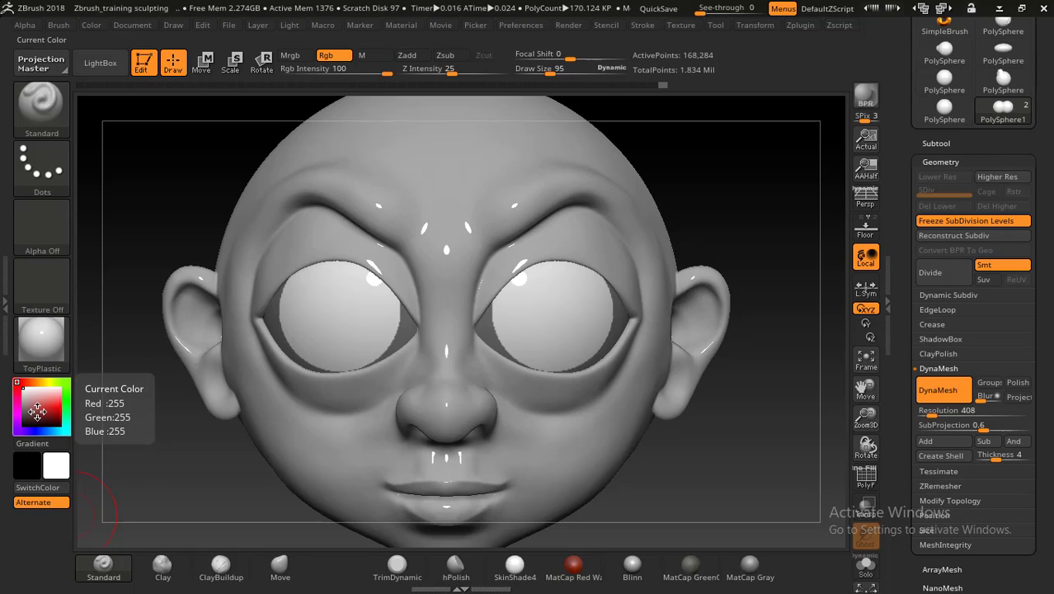
# Paint the unmasked circles of both eyeballs dark brown and repaint them in a deeper, near-black brown.
pyautogui.click(31, 381)
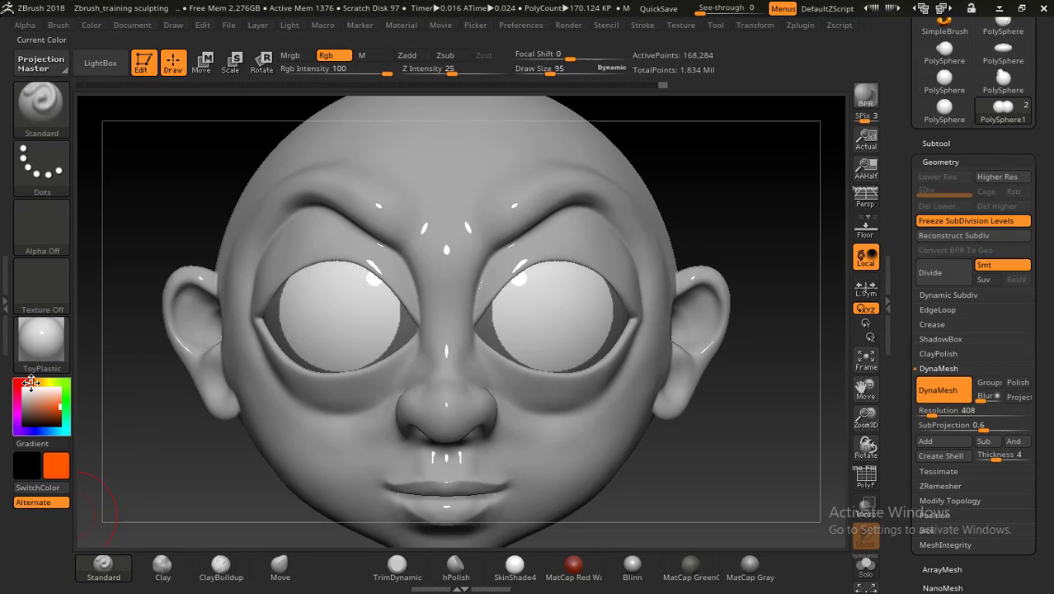
pyautogui.moveTo(31, 382); pyautogui.dragTo(51, 421)
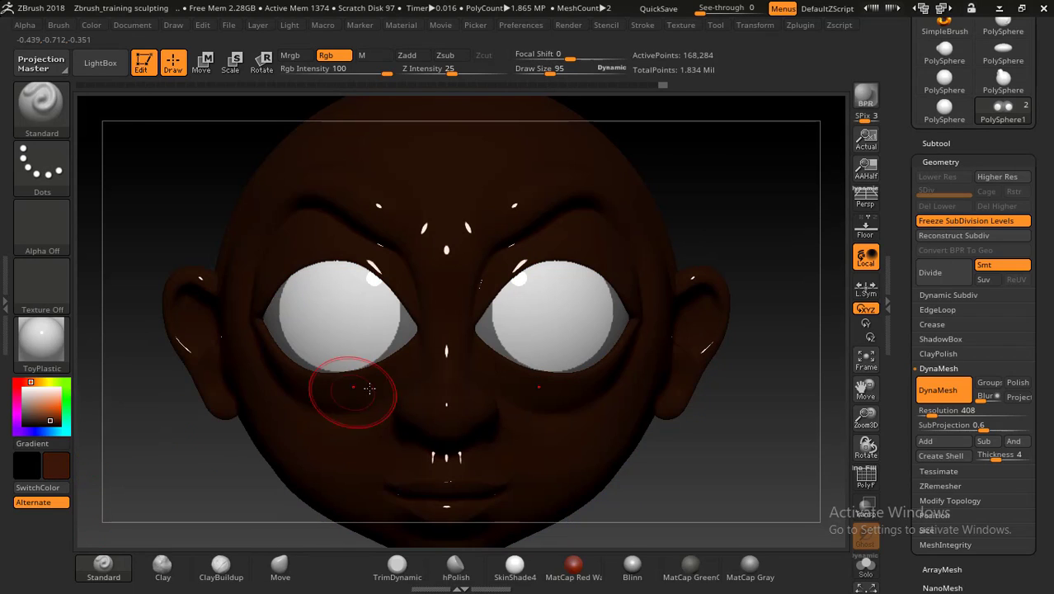
pyautogui.moveTo(549, 302)
pyautogui.mouseDown()
pyautogui.moveTo(561, 316)
pyautogui.moveTo(512, 330)
pyautogui.moveTo(578, 274)
pyautogui.moveTo(549, 346)
pyautogui.mouseUp()
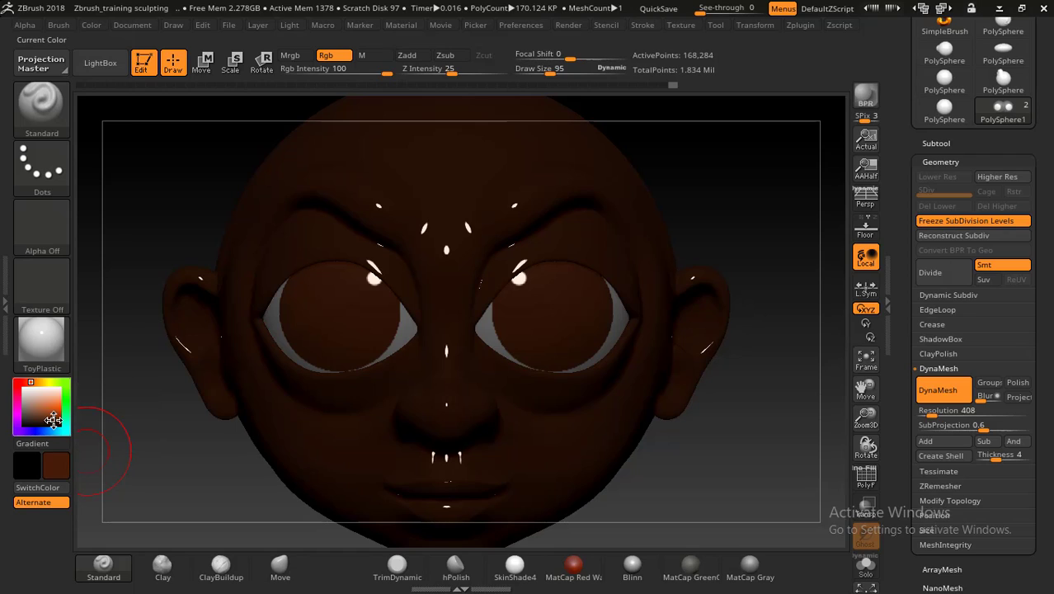
pyautogui.moveTo(51, 421); pyautogui.dragTo(53, 422)
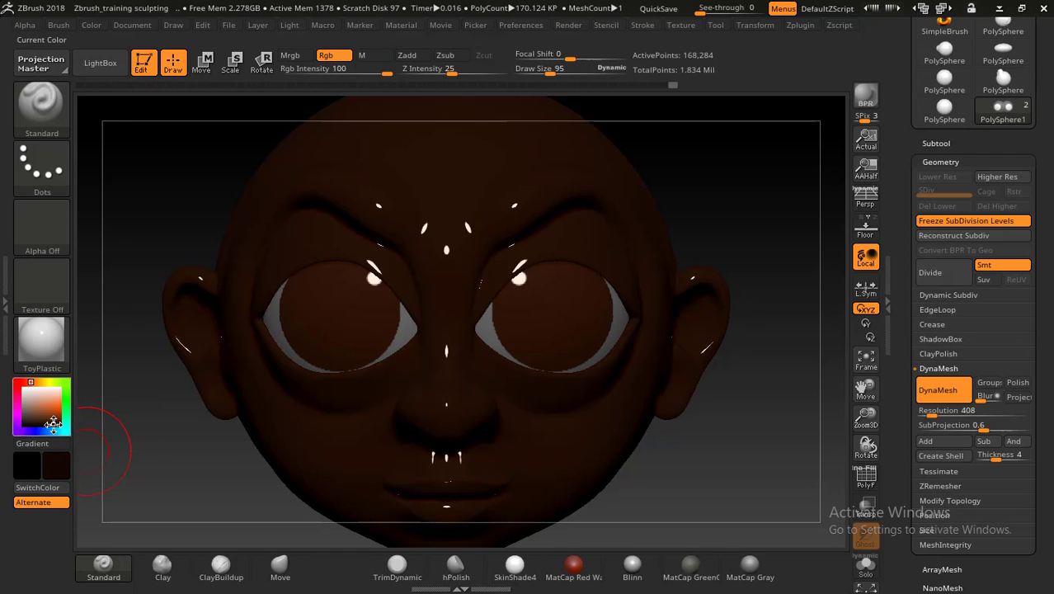
pyautogui.moveTo(56, 423); pyautogui.dragTo(55, 421)
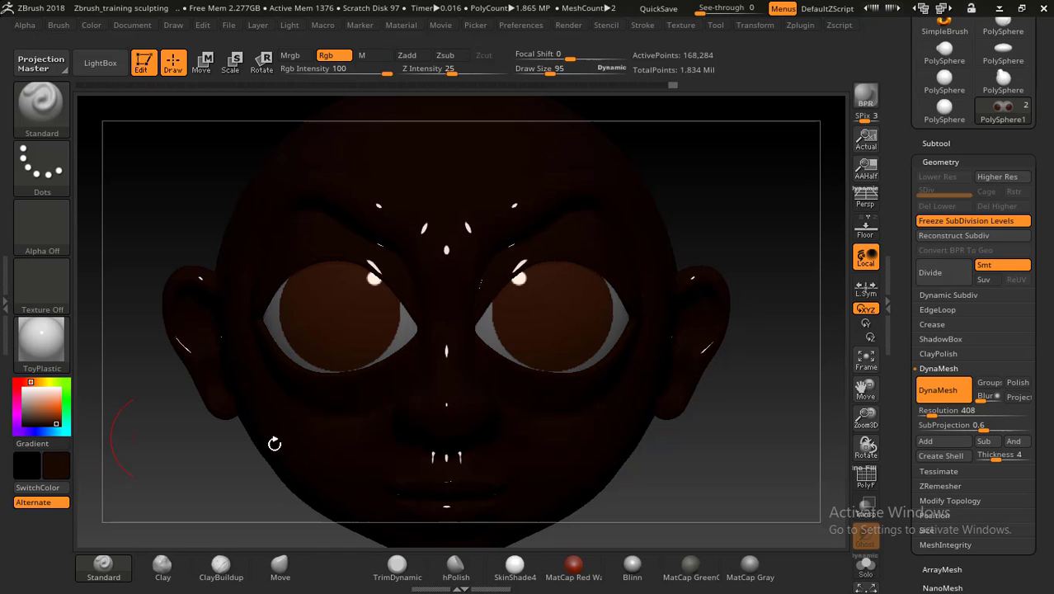
pyautogui.moveTo(572, 301)
pyautogui.mouseDown()
pyautogui.moveTo(495, 320)
pyautogui.moveTo(550, 358)
pyautogui.mouseUp()
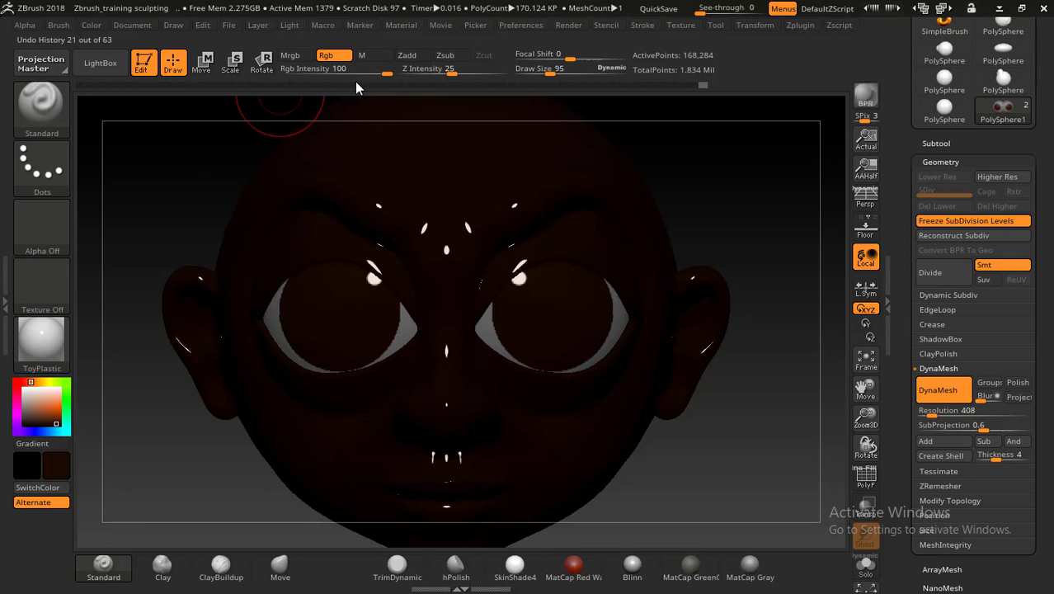
# Set the Standard brush to Rgb Intensity 6 and Draw Size 28, with white as the current colour.
pyautogui.moveTo(373, 75); pyautogui.dragTo(367, 74)
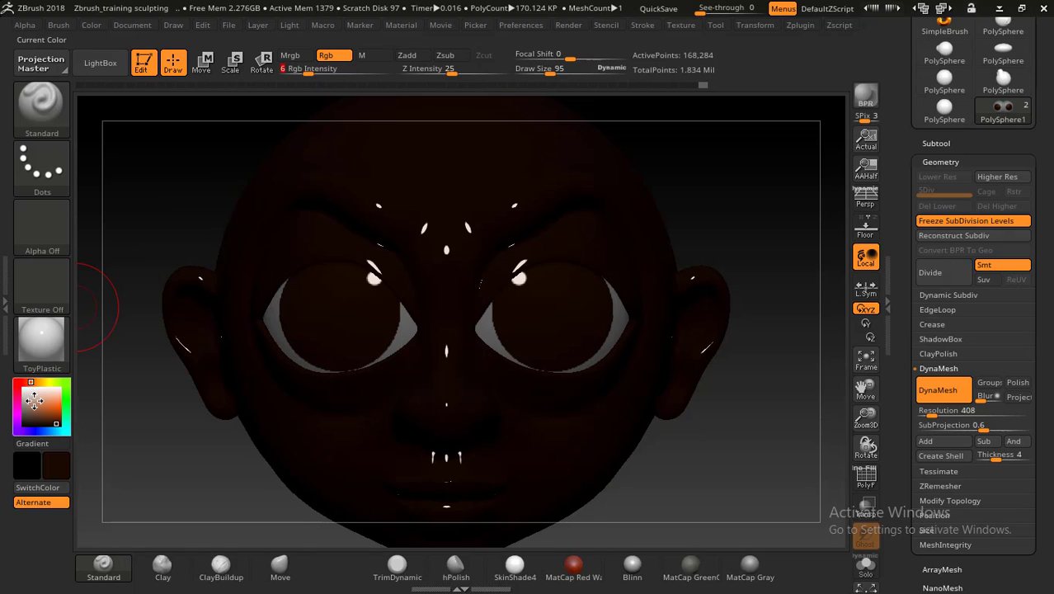
pyautogui.moveTo(34, 400); pyautogui.dragTo(19, 386)
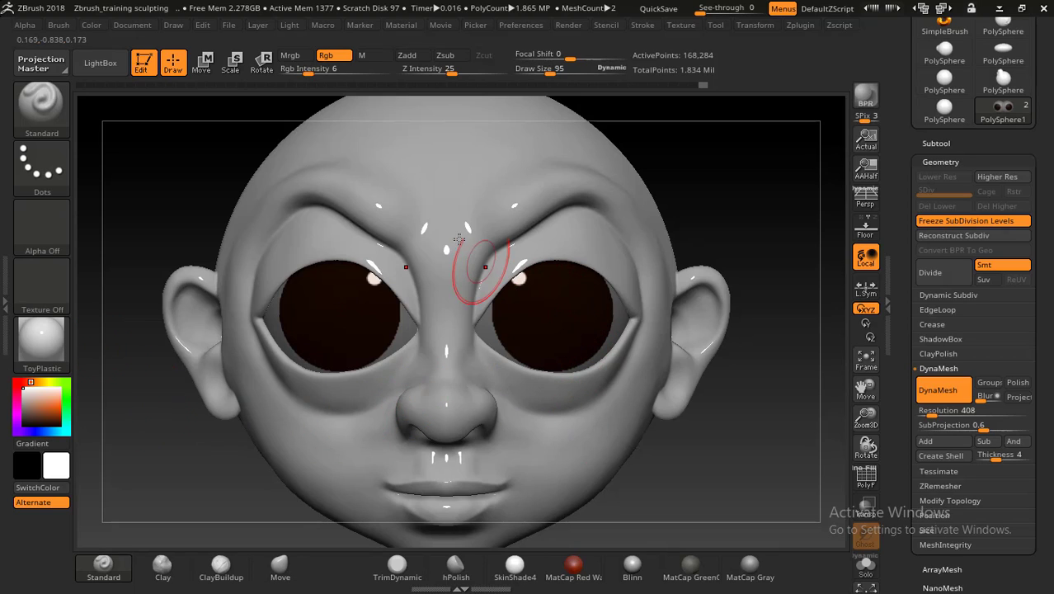
pyautogui.moveTo(551, 69); pyautogui.dragTo(536, 74)
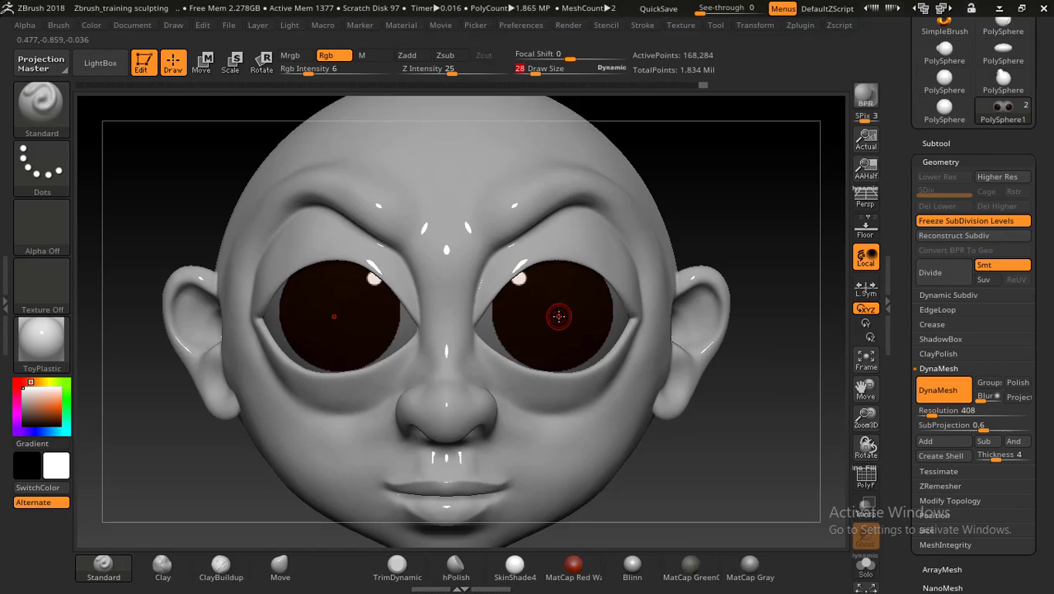
# Paint faint white streaks radiating from the centres of the dark eyeball circles, reducing the Draw Size to 15 for the last one.
pyautogui.moveTo(553, 312); pyautogui.dragTo(510, 354)
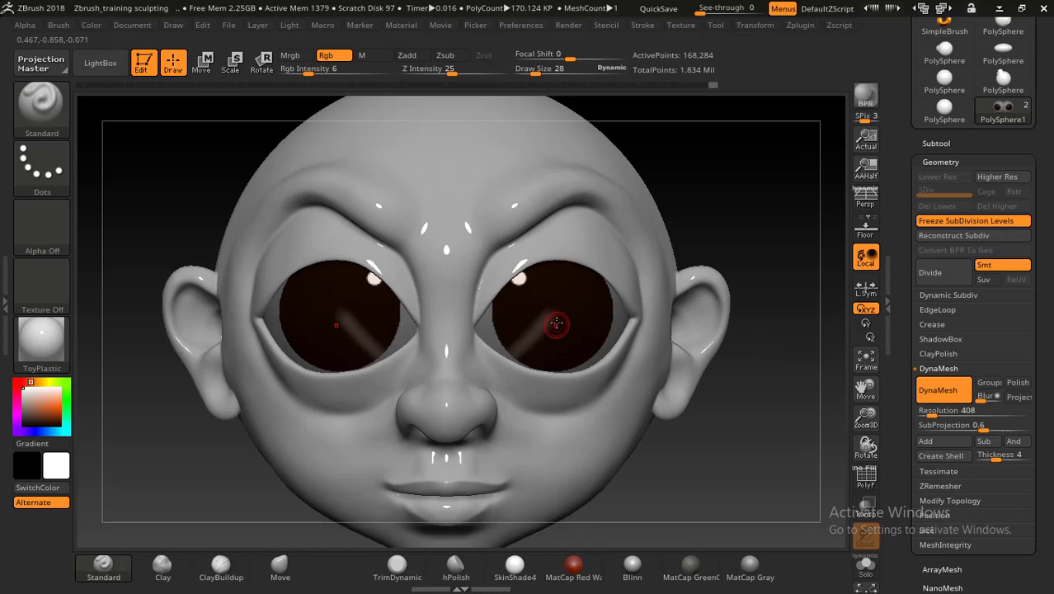
pyautogui.moveTo(547, 317); pyautogui.dragTo(583, 356)
pyautogui.moveTo(557, 318); pyautogui.dragTo(604, 273)
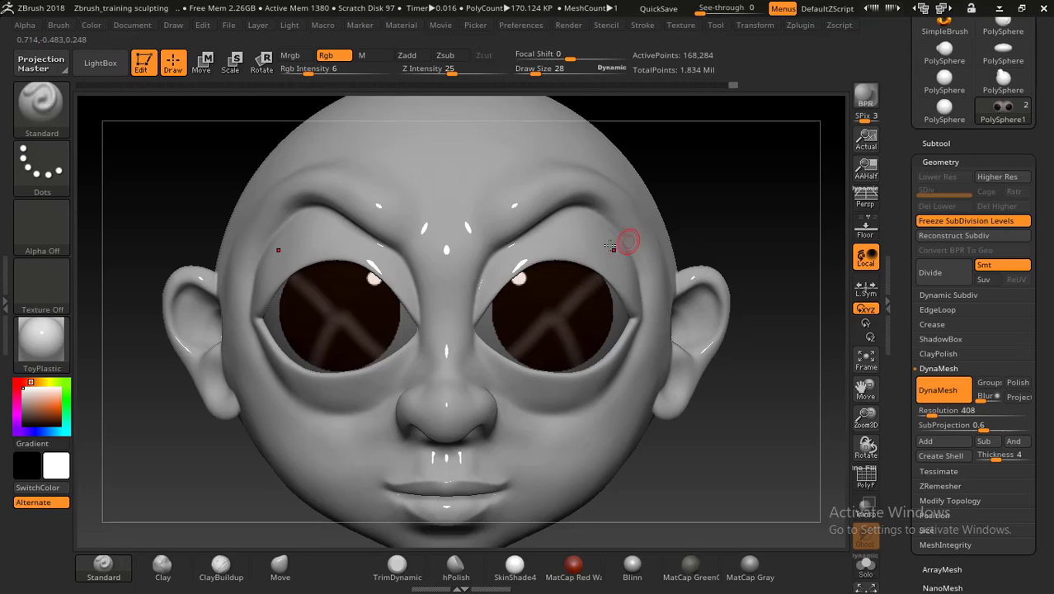
pyautogui.moveTo(550, 315); pyautogui.dragTo(518, 269)
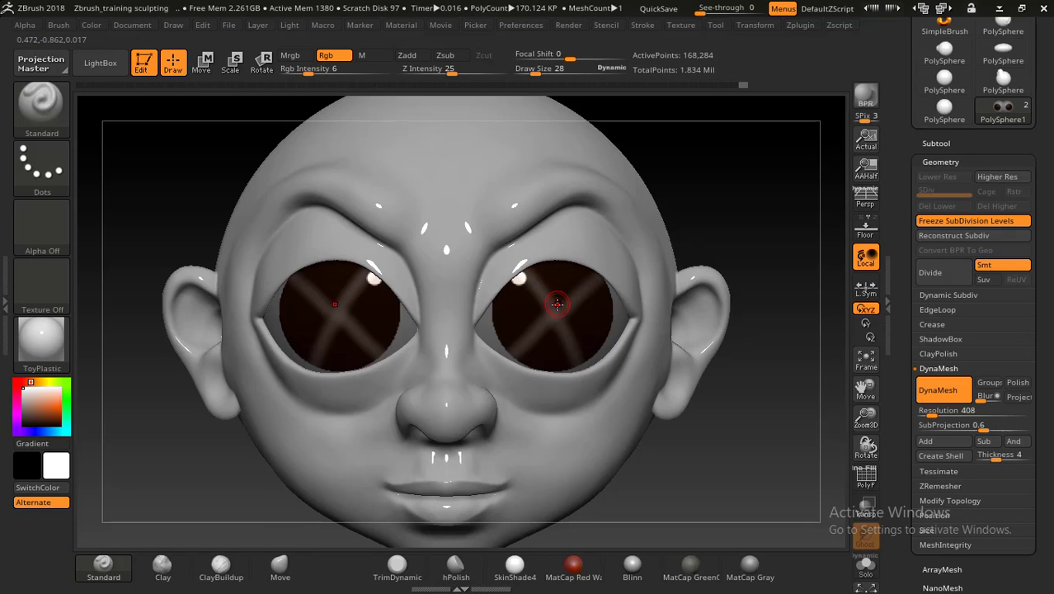
pyautogui.moveTo(558, 310); pyautogui.dragTo(569, 264)
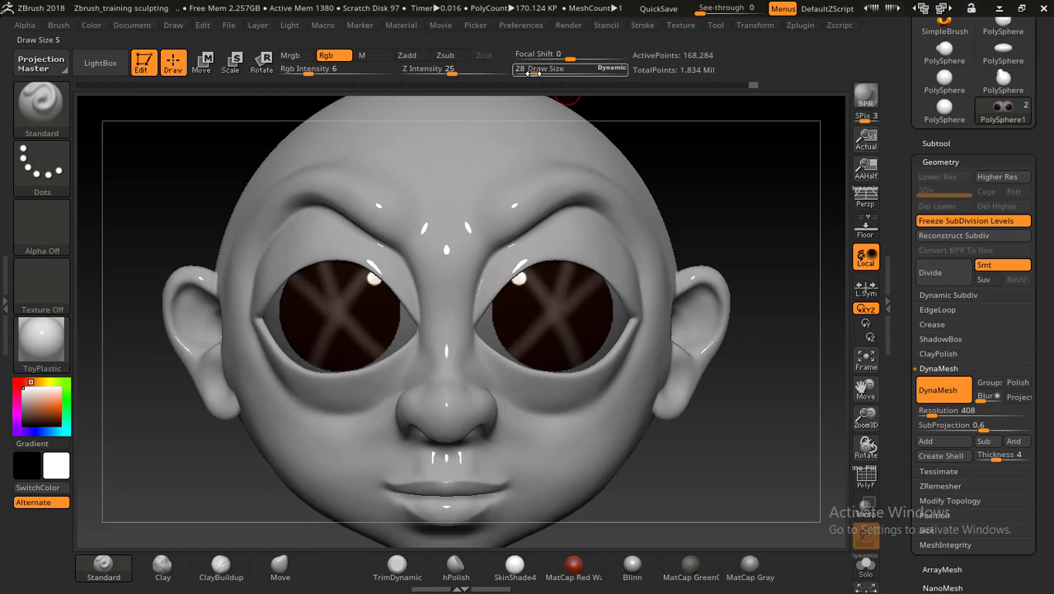
pyautogui.moveTo(533, 74); pyautogui.dragTo(530, 74)
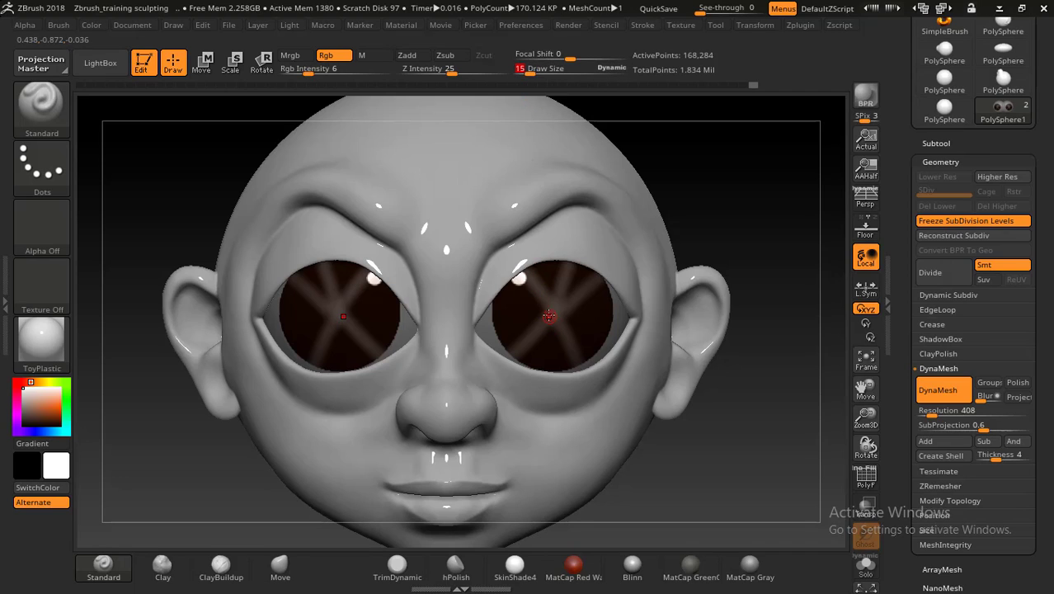
pyautogui.moveTo(549, 316)
pyautogui.mouseDown()
pyautogui.moveTo(493, 311)
pyautogui.moveTo(503, 282)
pyautogui.mouseUp()
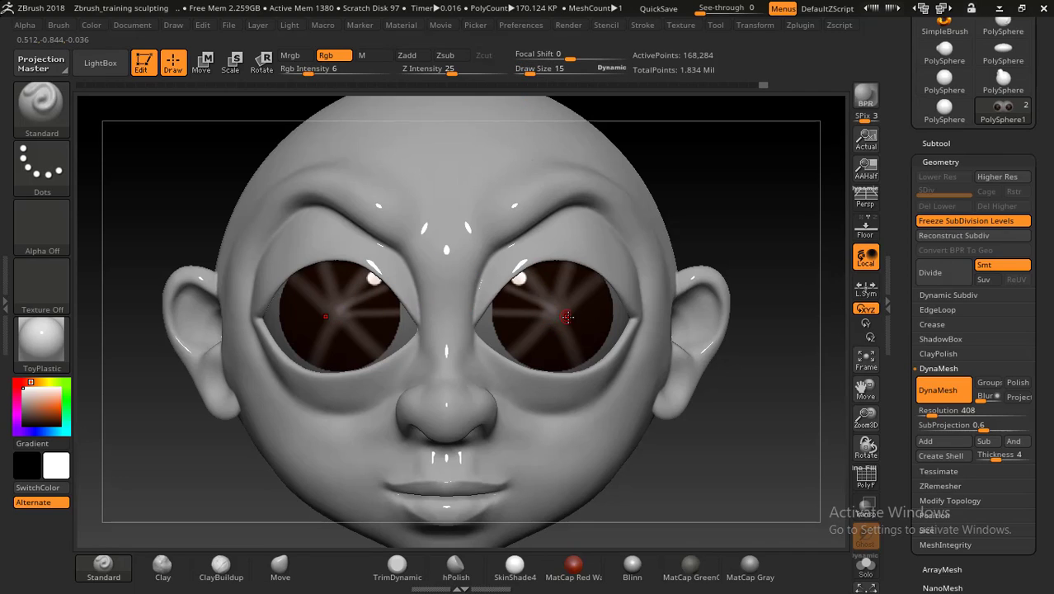
# Undo the white radial streaks painted on the dark circles of the eyeballs.
pyautogui.press('ctrl')
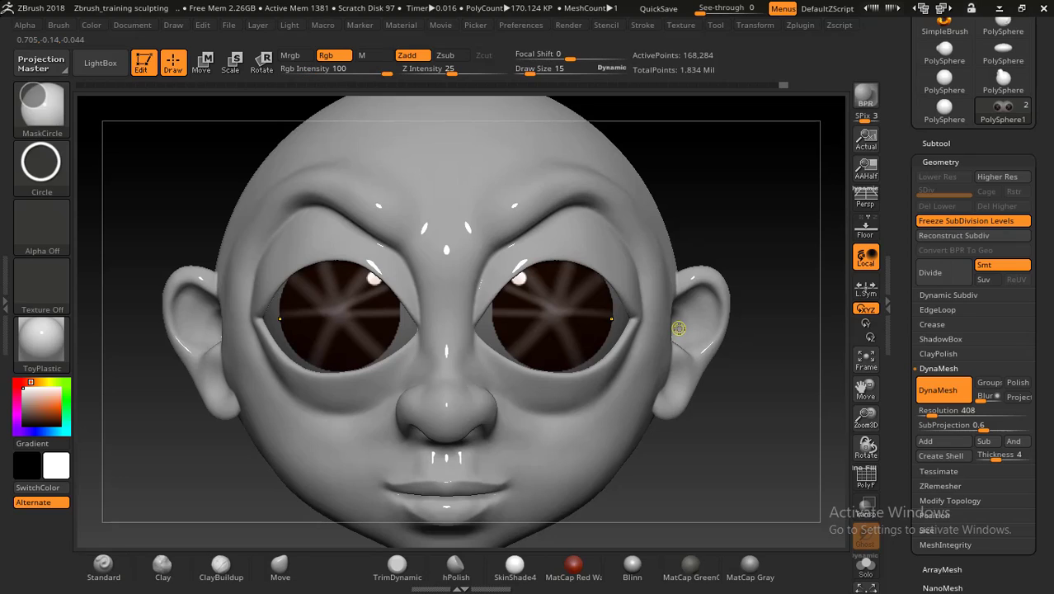
pyautogui.hotkey('ctrl', 'z')
pyautogui.hotkey('ctrl', 'z')
pyautogui.hotkey('ctrl', 'z')
pyautogui.hotkey('ctrl', 'z')
pyautogui.hotkey('ctrl', 'z')
pyautogui.hotkey('ctrl', 'z')
pyautogui.hotkey('ctrl', 'z')
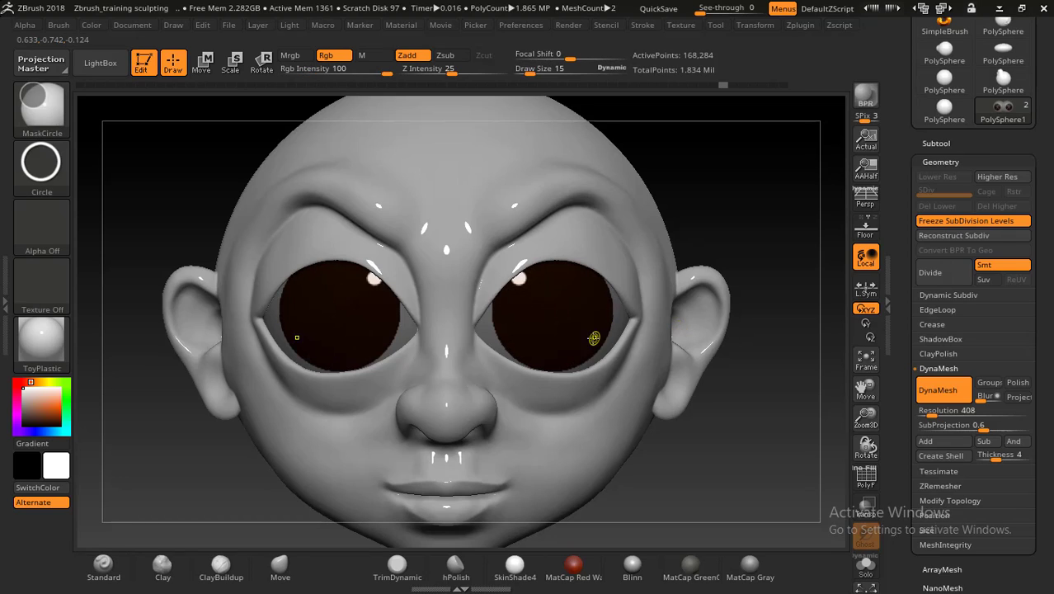
# Paint faint white streaks radiating from the iris centres all the way around both eyeballs at Draw Size 15.
pyautogui.hotkey('ctrl', 'z')
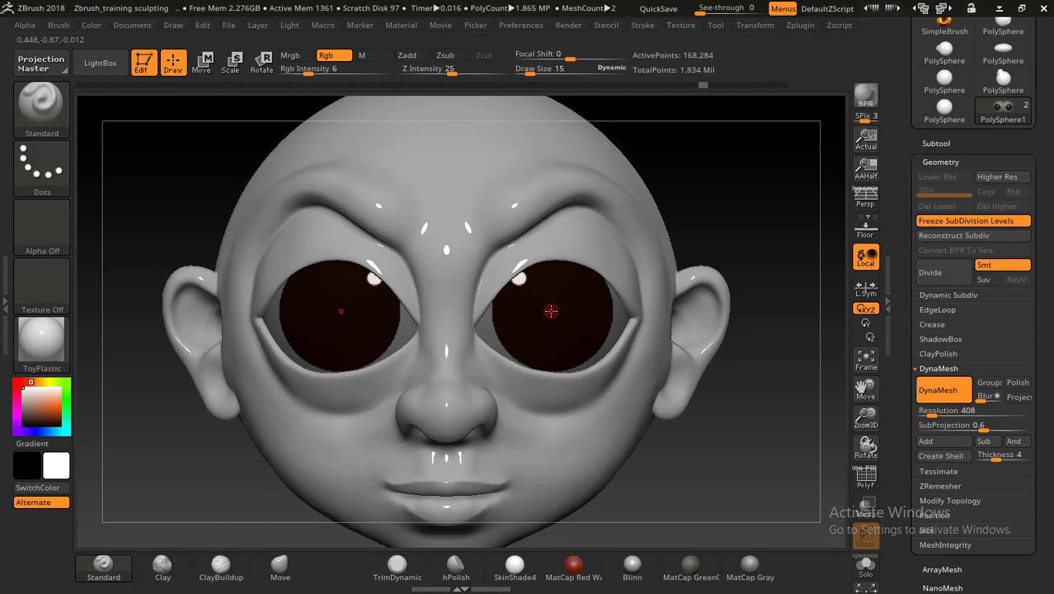
pyautogui.hotkey('ctrl', 'shift', 'z')
pyautogui.moveTo(557, 312); pyautogui.dragTo(590, 353)
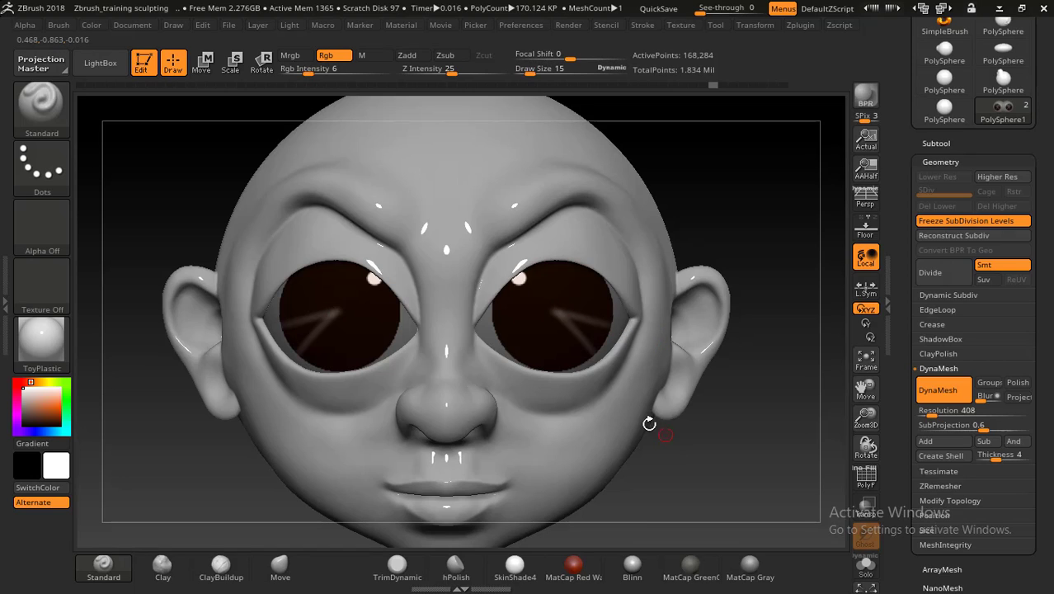
pyautogui.moveTo(556, 314); pyautogui.dragTo(569, 373)
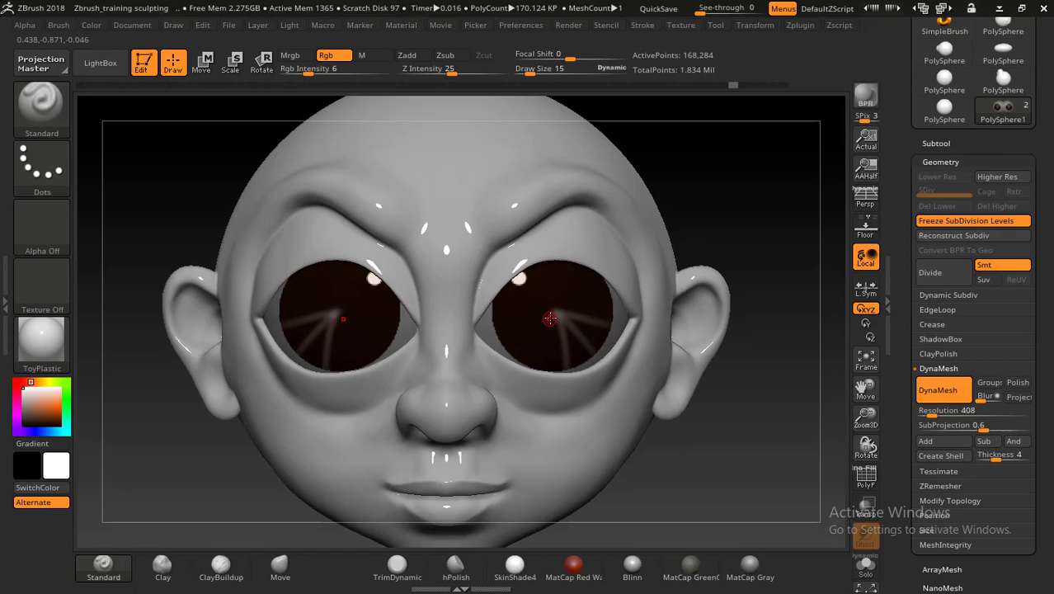
pyautogui.moveTo(555, 314); pyautogui.dragTo(539, 425)
pyautogui.moveTo(556, 311); pyautogui.dragTo(503, 357)
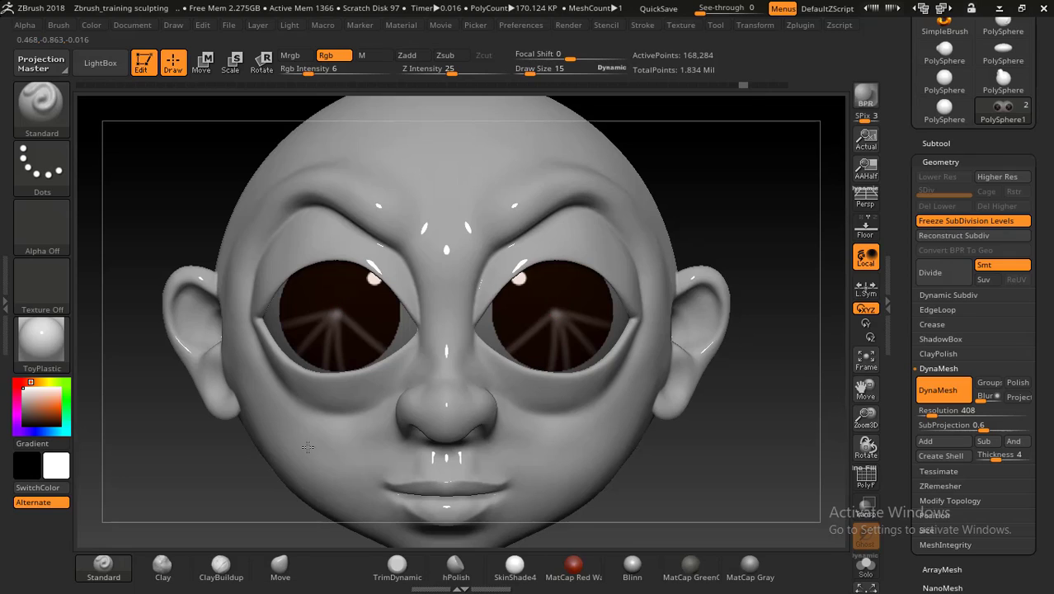
pyautogui.moveTo(556, 316); pyautogui.dragTo(567, 263)
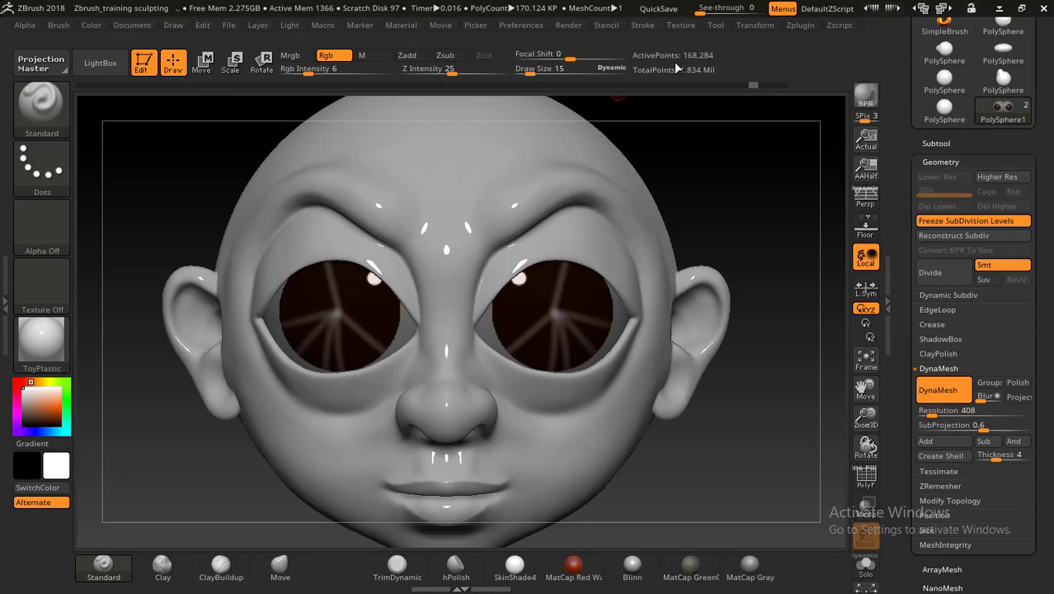
pyautogui.moveTo(561, 309); pyautogui.dragTo(606, 278)
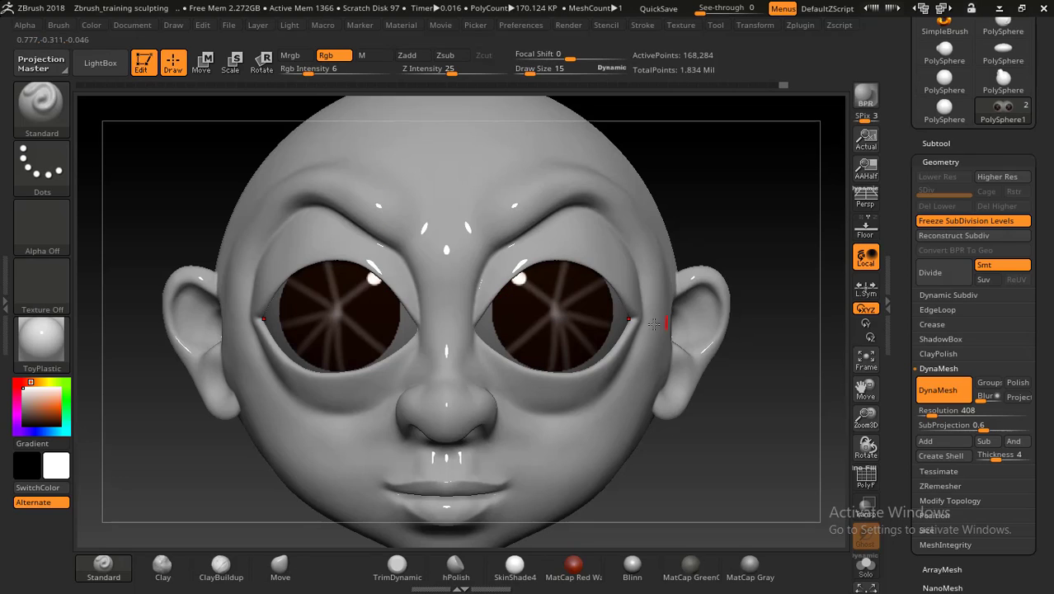
pyautogui.moveTo(552, 310); pyautogui.dragTo(160, 307)
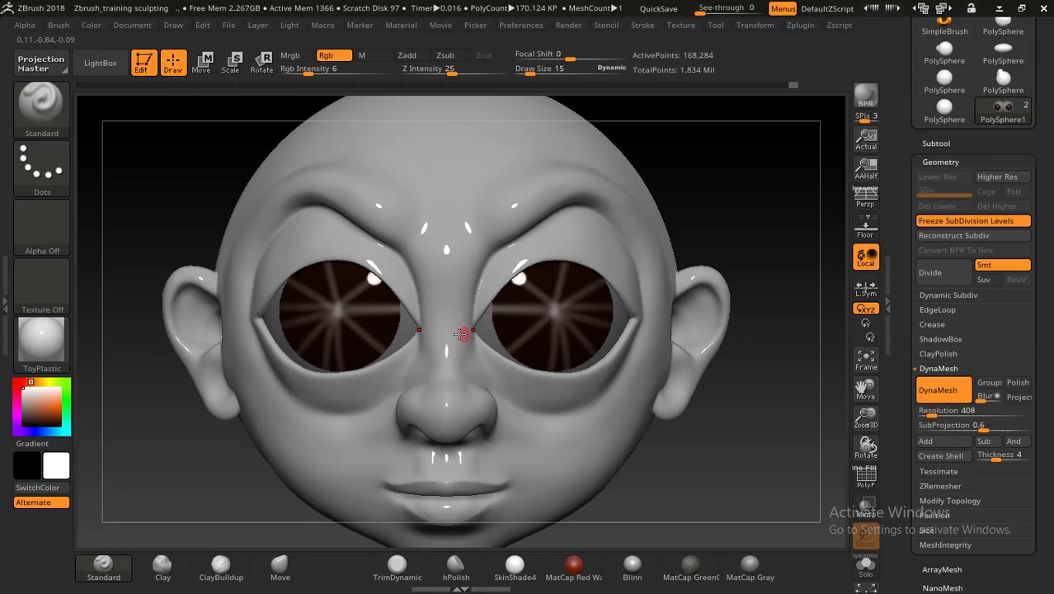
pyautogui.moveTo(558, 308); pyautogui.dragTo(461, 501)
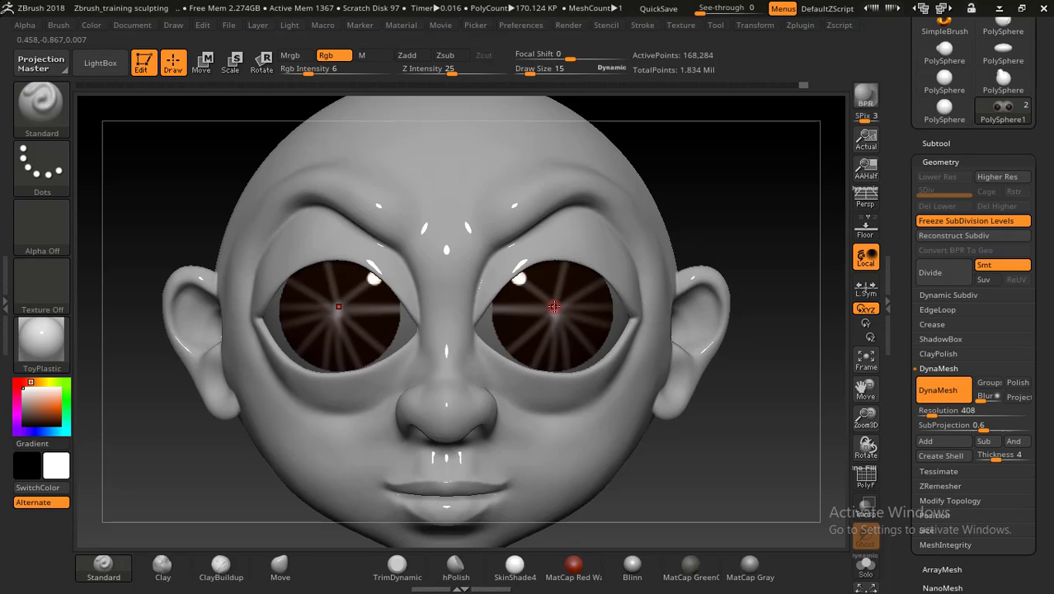
pyautogui.moveTo(555, 307); pyautogui.dragTo(551, 264)
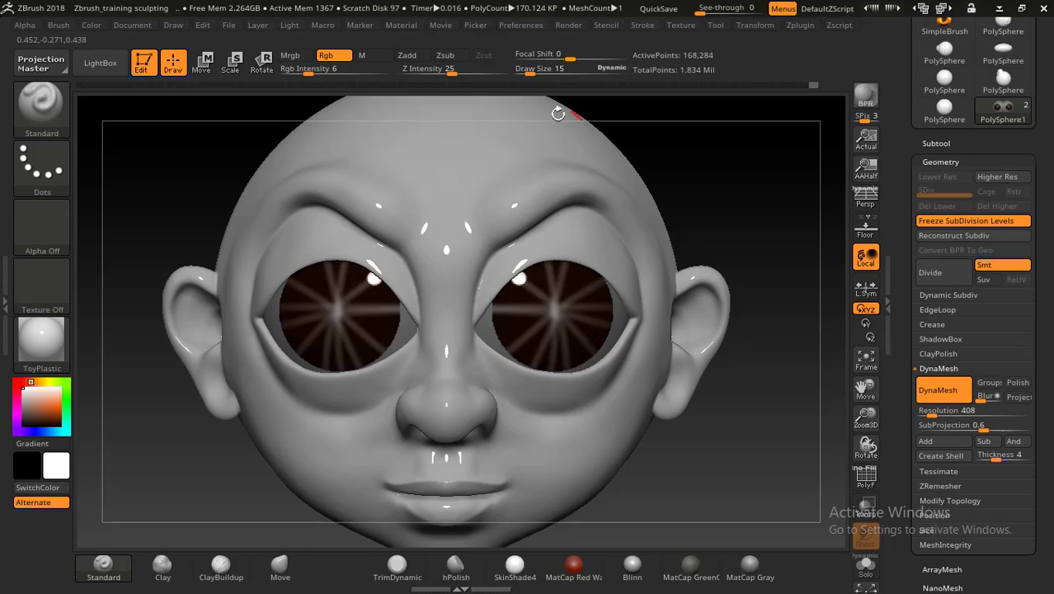
# Paint over the white iris streaks with dark brown, using Draw Size 48.
pyautogui.moveTo(38, 394); pyautogui.dragTo(52, 424)
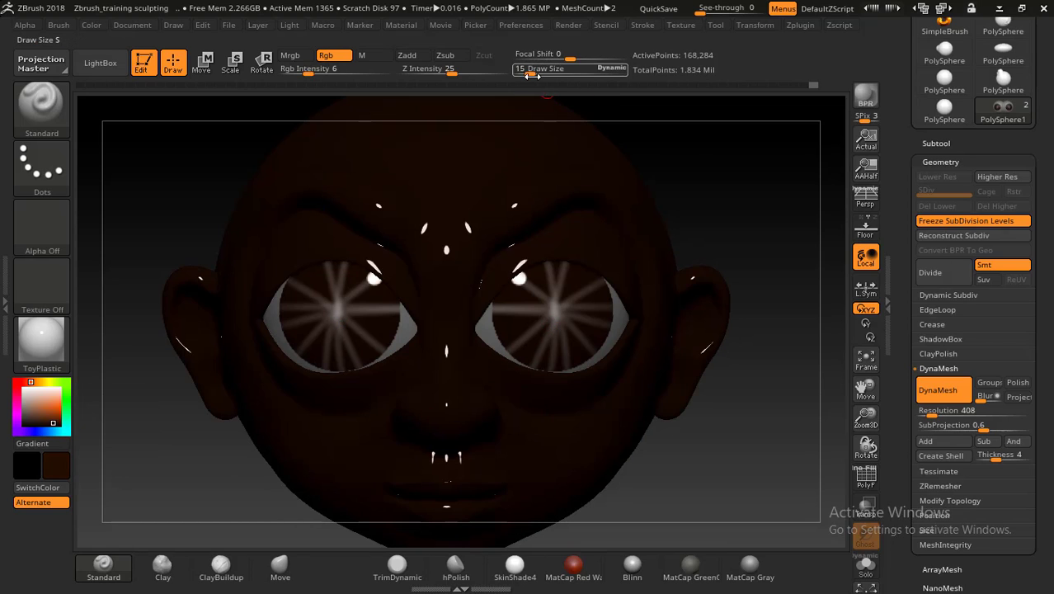
pyautogui.moveTo(532, 75); pyautogui.dragTo(541, 75)
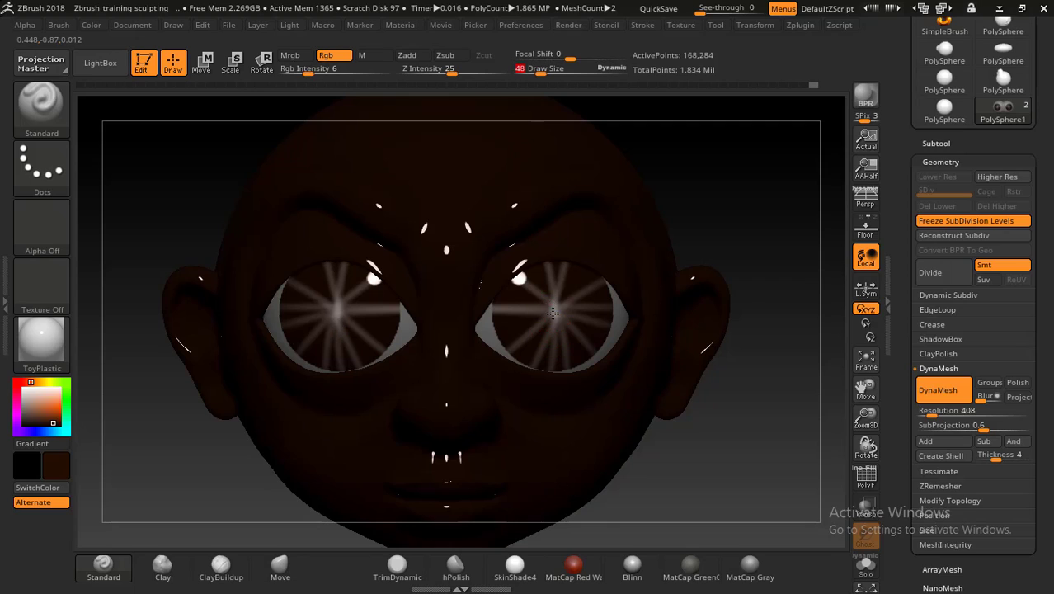
pyautogui.moveTo(552, 312)
pyautogui.mouseDown()
pyautogui.moveTo(540, 298)
pyautogui.moveTo(518, 328)
pyautogui.mouseUp()
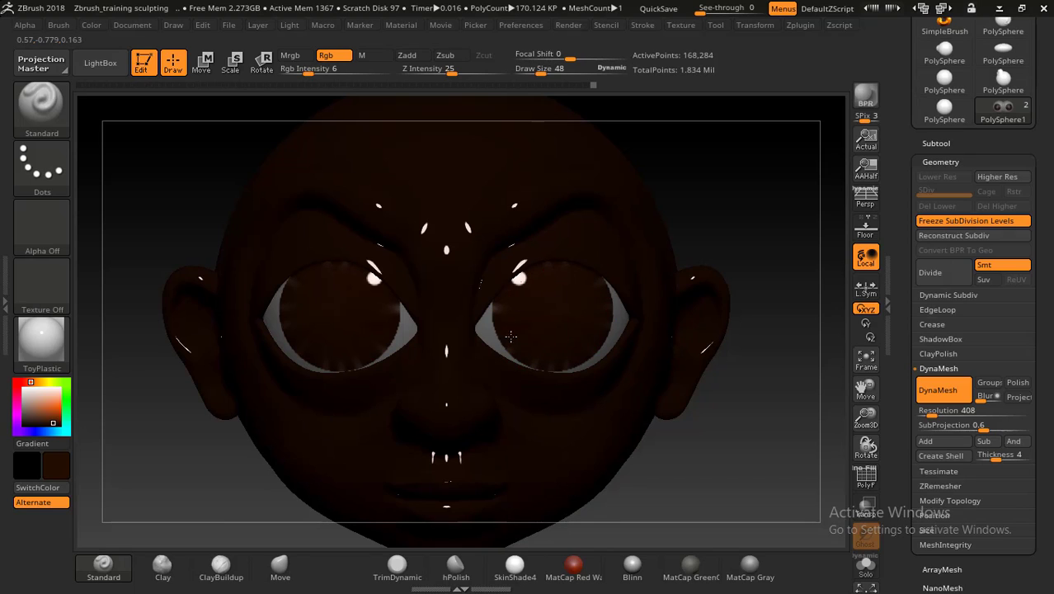
# Pick a slightly lighter reddish brown and brush it softly over both irises.
pyautogui.click(53, 421)
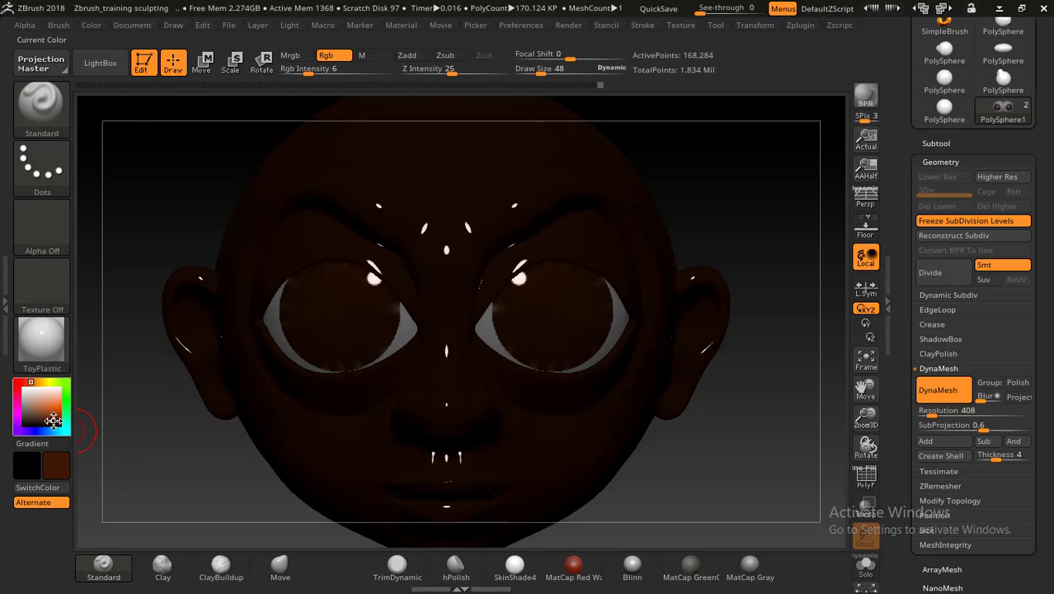
pyautogui.click(54, 422)
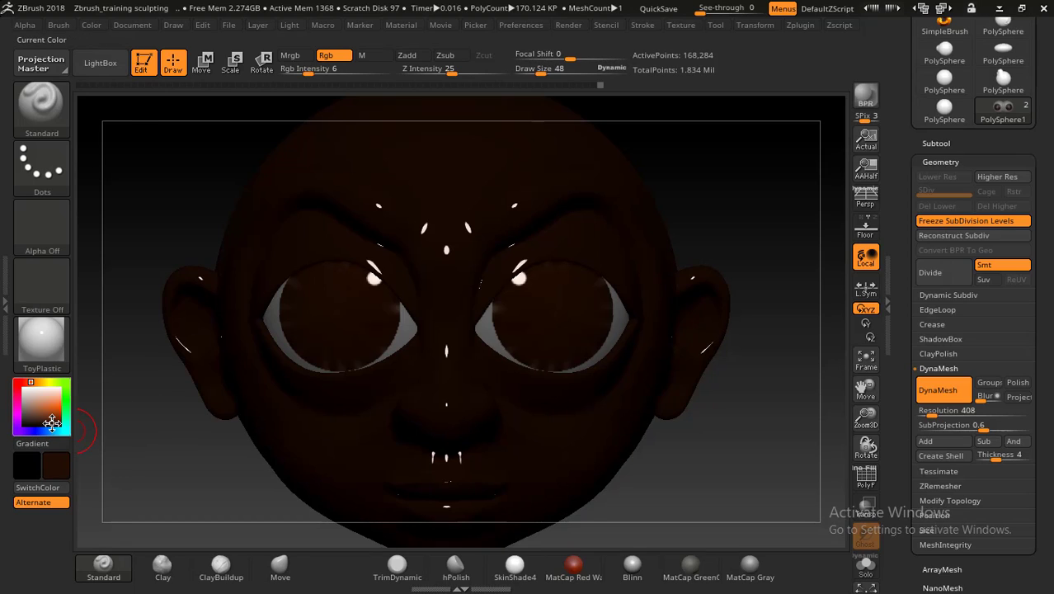
pyautogui.click(52, 421)
pyautogui.click(48, 419)
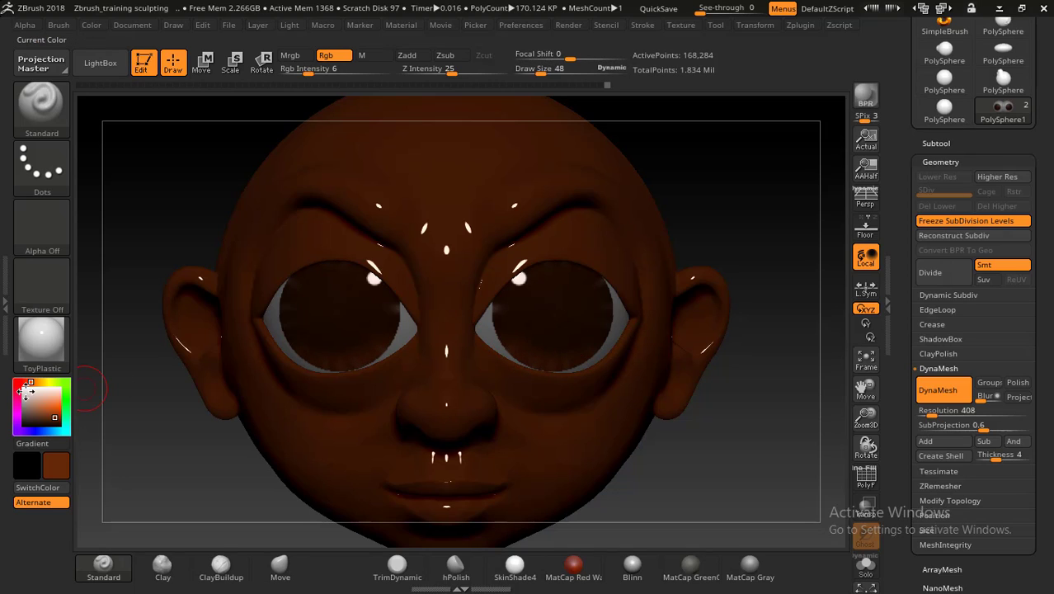
# Pick a light greyish brown and shade the lower part of both irises, undoing the unwanted stroke.
pyautogui.click(40, 412)
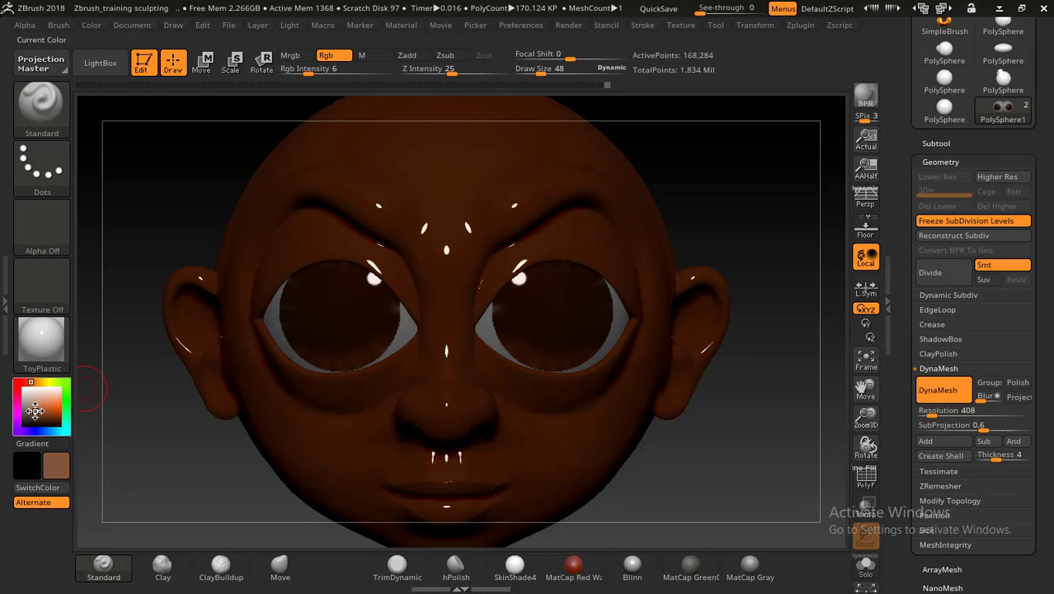
pyautogui.moveTo(31, 410); pyautogui.dragTo(30, 410)
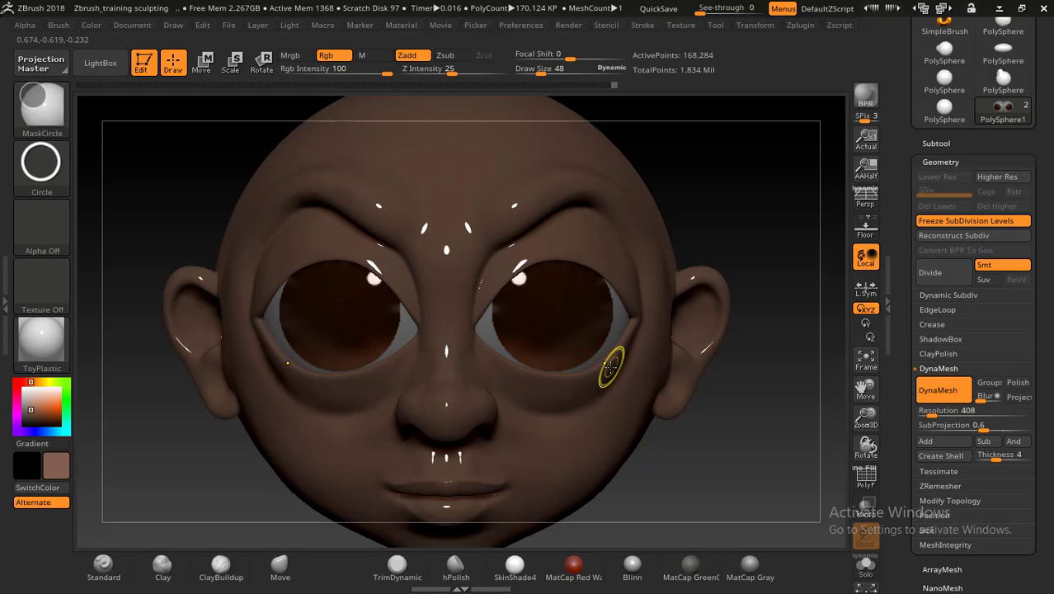
pyautogui.hotkey('ctrl', 'z')
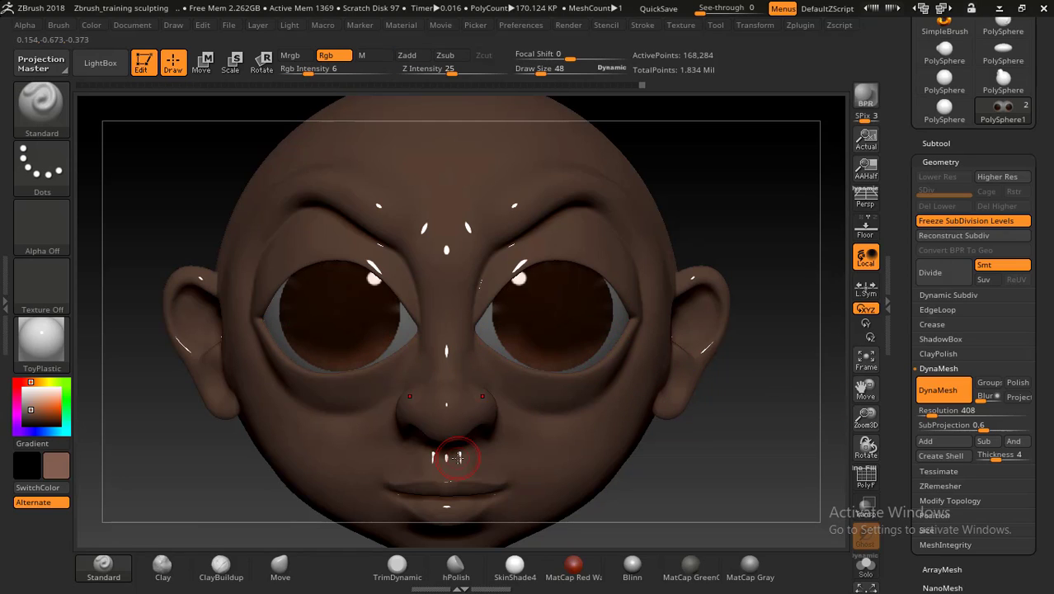
# Try darkening the iris centres with black, raising the Draw Size to 95, and undo the black strokes.
pyautogui.moveTo(33, 413); pyautogui.dragTo(63, 428)
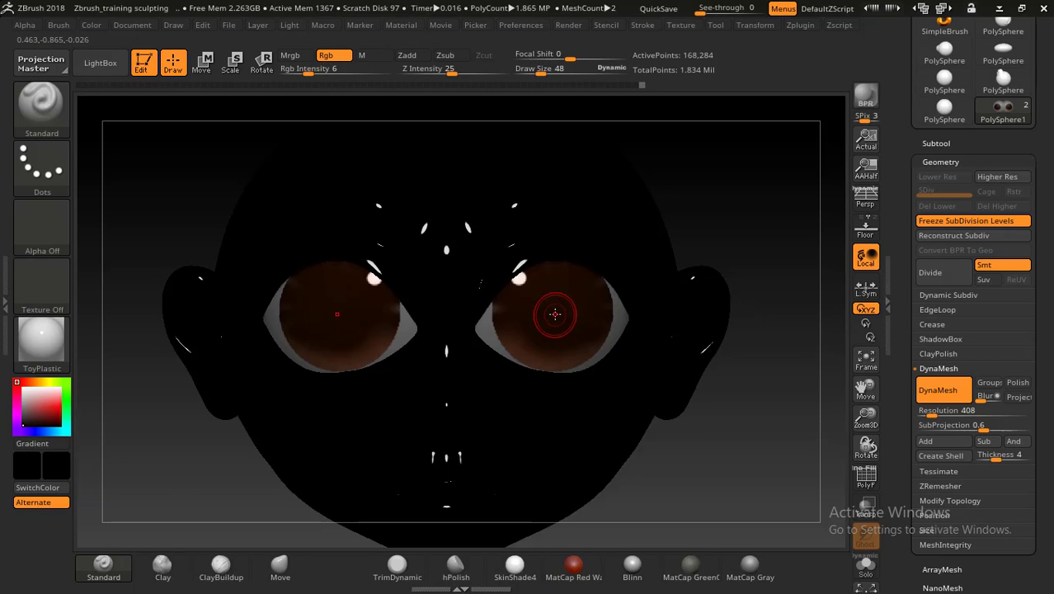
pyautogui.moveTo(555, 315); pyautogui.dragTo(557, 313)
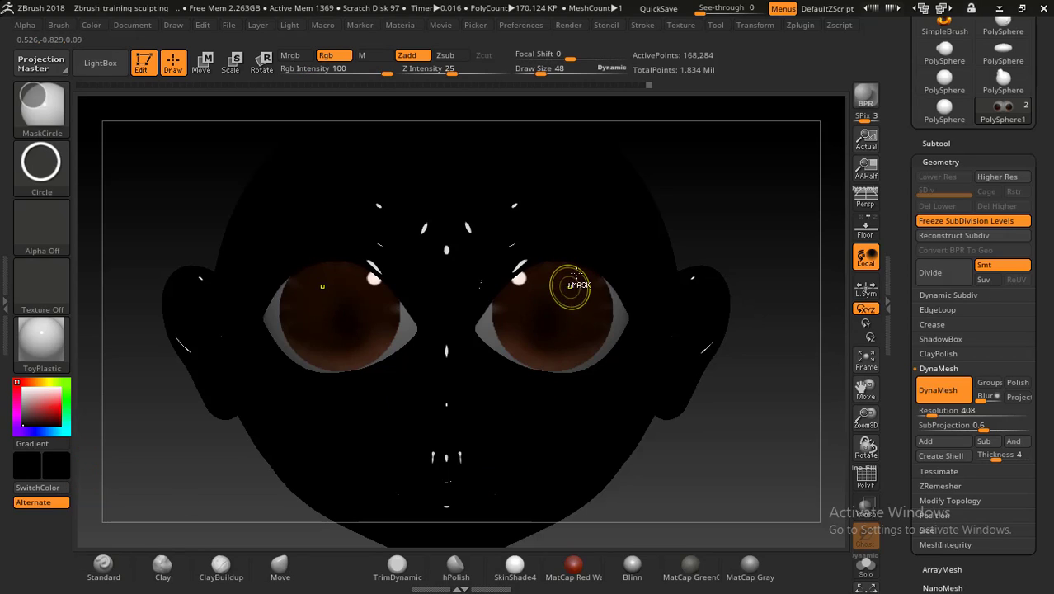
pyautogui.hotkey('ctrl', 'z')
pyautogui.moveTo(544, 66); pyautogui.dragTo(554, 67)
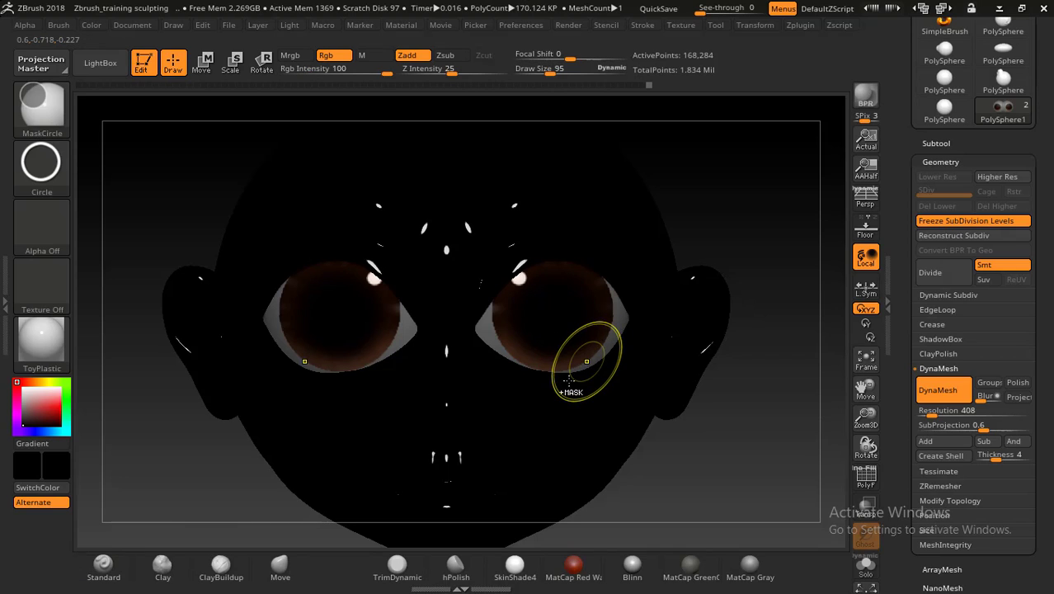
pyautogui.hotkey('ctrl', 'z')
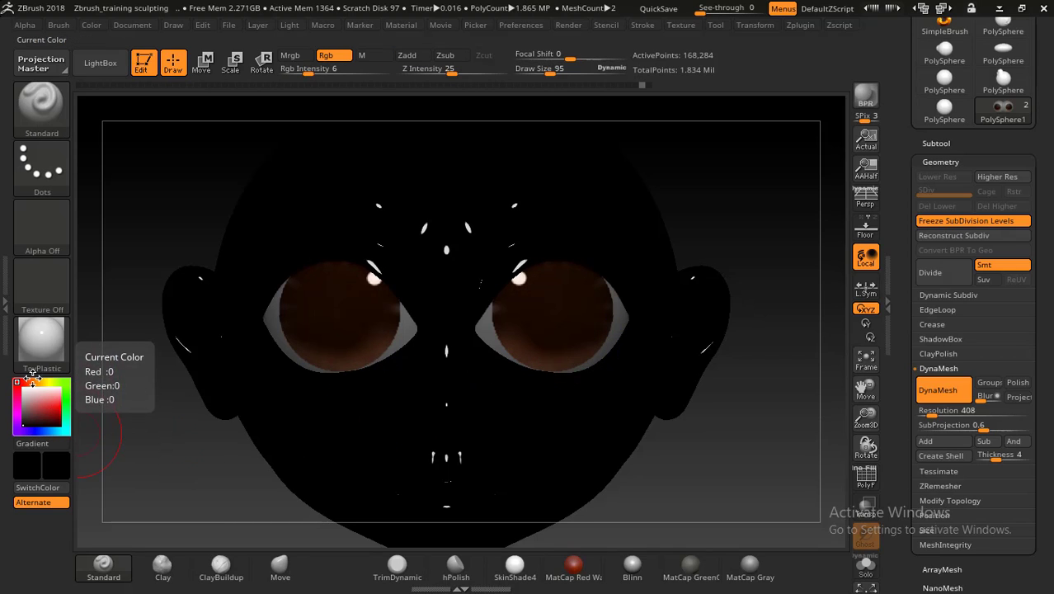
# Darken both irises with a very dark brown and paint their centres black, leaving a soft brown rim.
pyautogui.click(50, 406)
pyautogui.moveTo(55, 411); pyautogui.dragTo(56, 422)
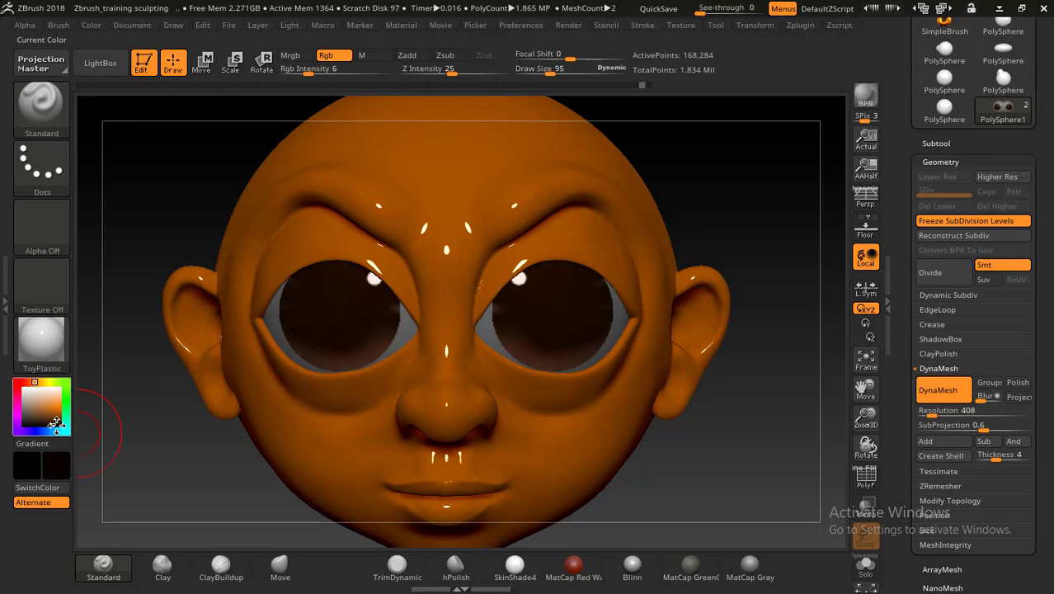
pyautogui.moveTo(56, 424); pyautogui.dragTo(57, 424)
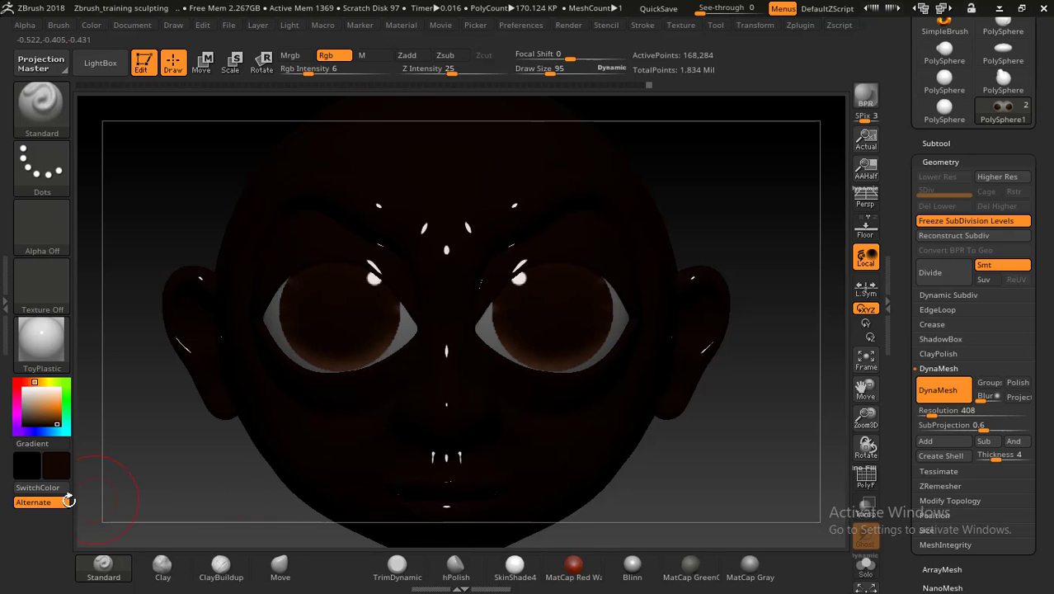
pyautogui.click(57, 418)
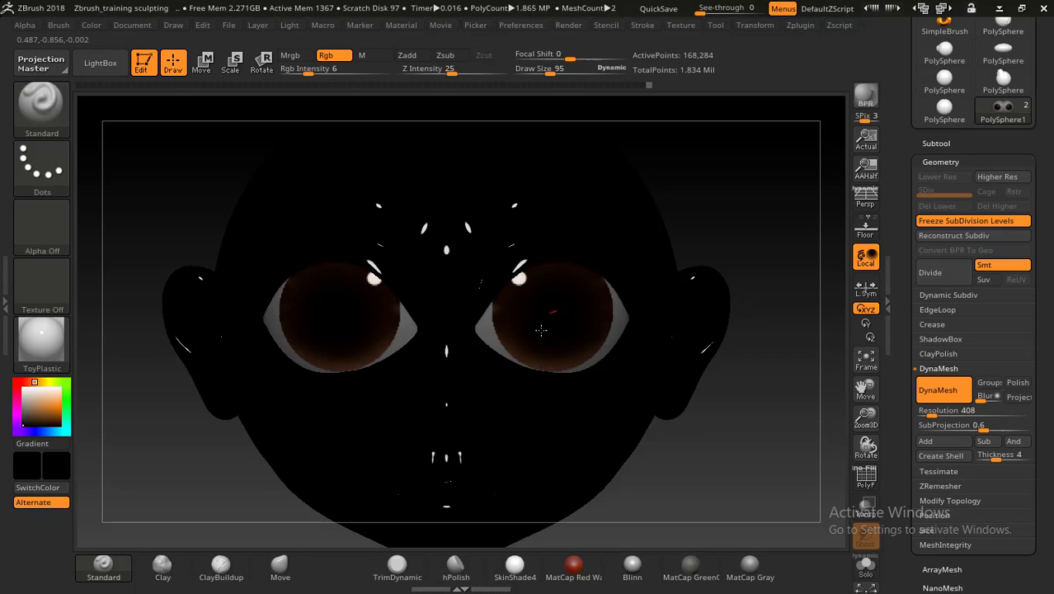
pyautogui.moveTo(549, 318); pyautogui.dragTo(553, 317)
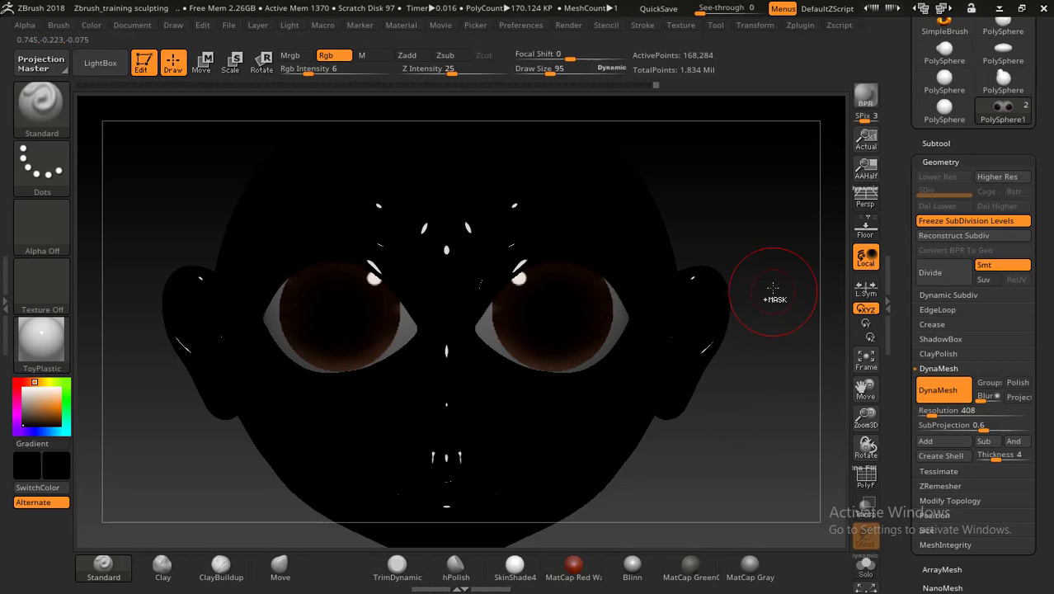
# Clear the mask from the eyeballs and set the current colour to a light orange-brown.
pyautogui.keyDown('ctrl'); pyautogui.click(752, 263); pyautogui.keyUp('ctrl')
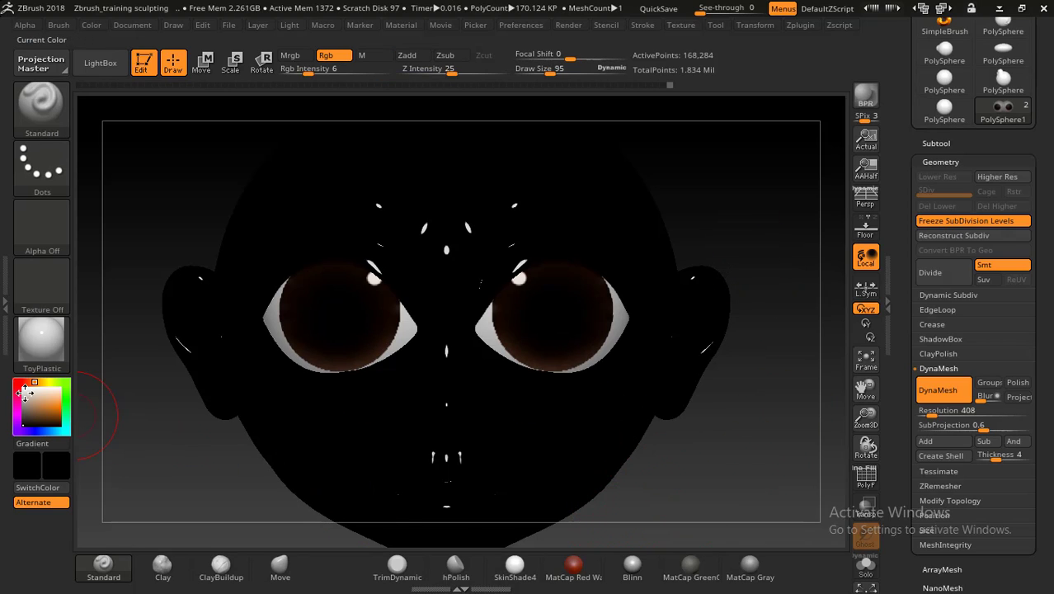
pyautogui.click(48, 404)
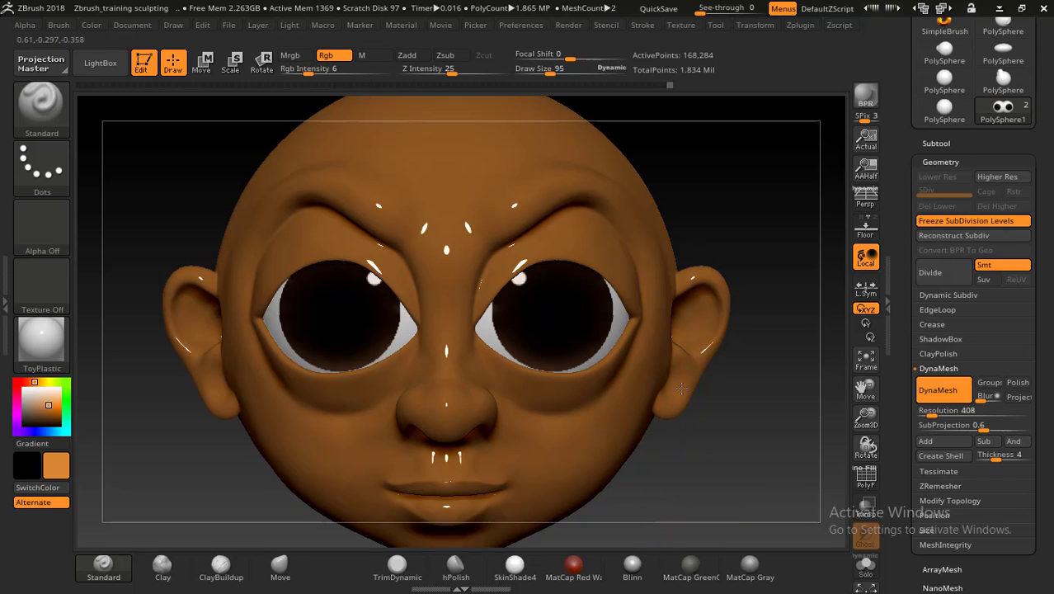
# Examine the painted eyes on the head in profile, in close-up and from the front.
pyautogui.moveTo(681, 388)
pyautogui.keyDown('ctrl'); pyautogui.mouseDown(button='right')
pyautogui.moveTo(683, 423)
pyautogui.moveTo(747, 460)
pyautogui.moveTo(726, 447)
pyautogui.mouseUp(button='right'); pyautogui.keyUp('ctrl')
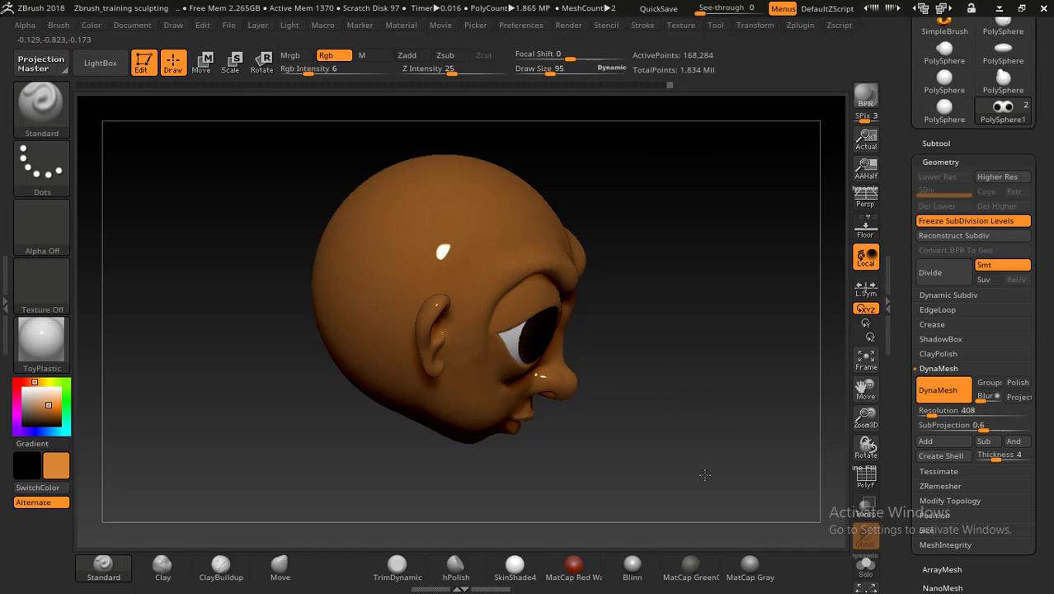
pyautogui.keyDown('ctrl'); pyautogui.moveTo(512, 376); pyautogui.dragTo(504, 366, button='right'); pyautogui.keyUp('ctrl')
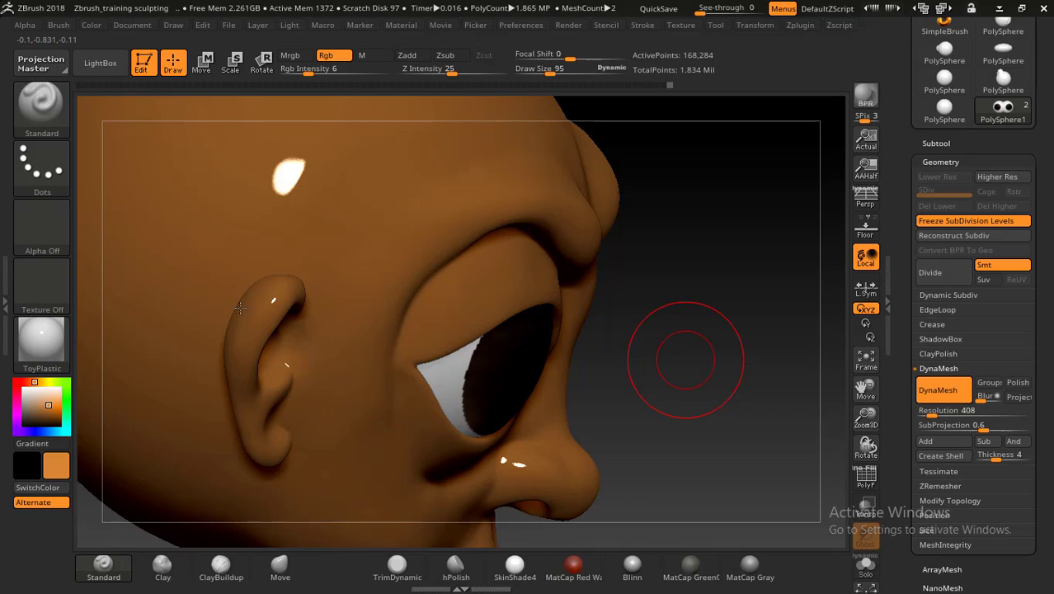
pyautogui.keyDown('shift'); pyautogui.moveTo(686, 359); pyautogui.dragTo(437, 353); pyautogui.keyUp('shift')
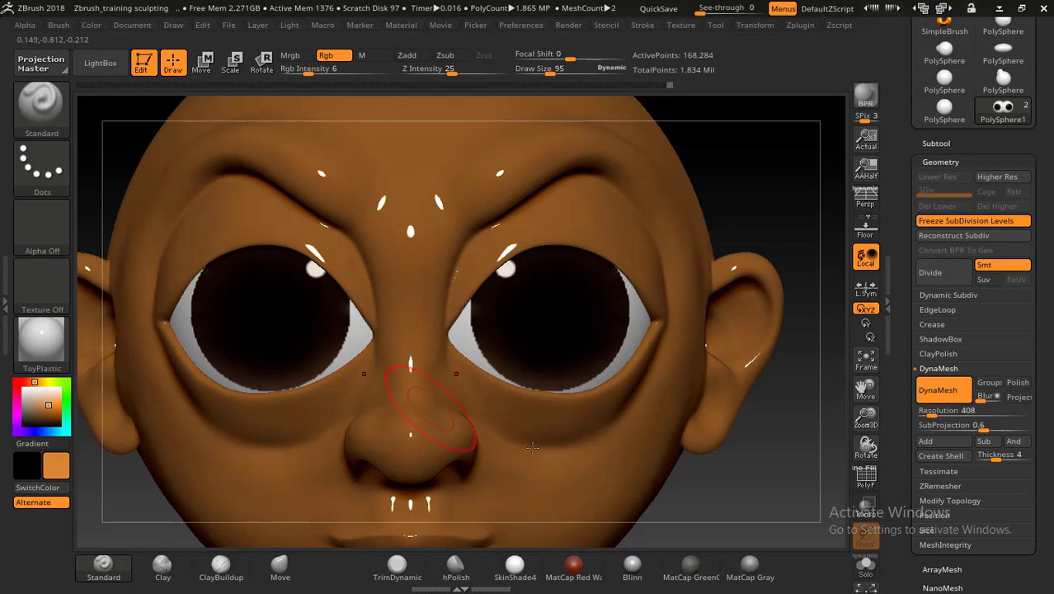
pyautogui.keyDown('alt'); pyautogui.moveTo(759, 502); pyautogui.dragTo(748, 503); pyautogui.keyUp('alt')
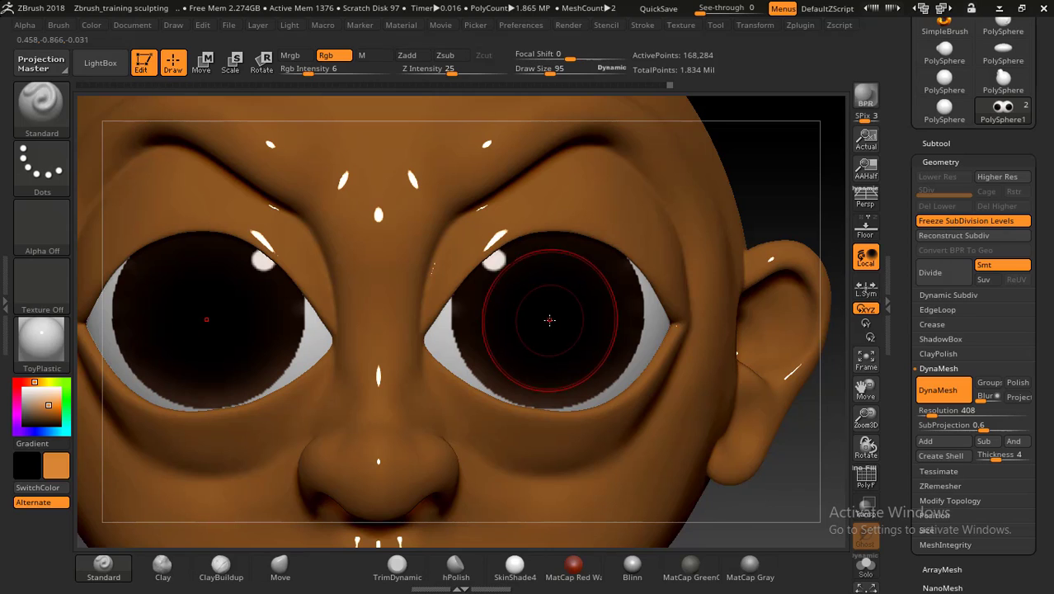
pyautogui.moveTo(755, 502); pyautogui.dragTo(805, 562)
pyautogui.keyDown('alt'); pyautogui.moveTo(800, 487); pyautogui.dragTo(724, 519); pyautogui.keyUp('alt')
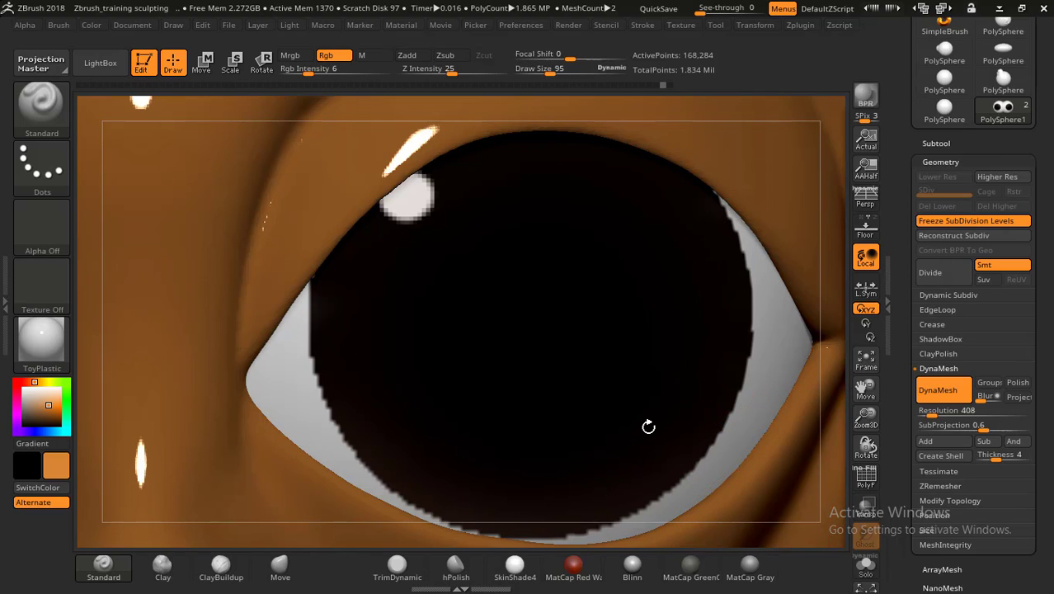
pyautogui.keyDown('ctrl'); pyautogui.moveTo(647, 427); pyautogui.dragTo(835, 395, button='right'); pyautogui.keyUp('ctrl')
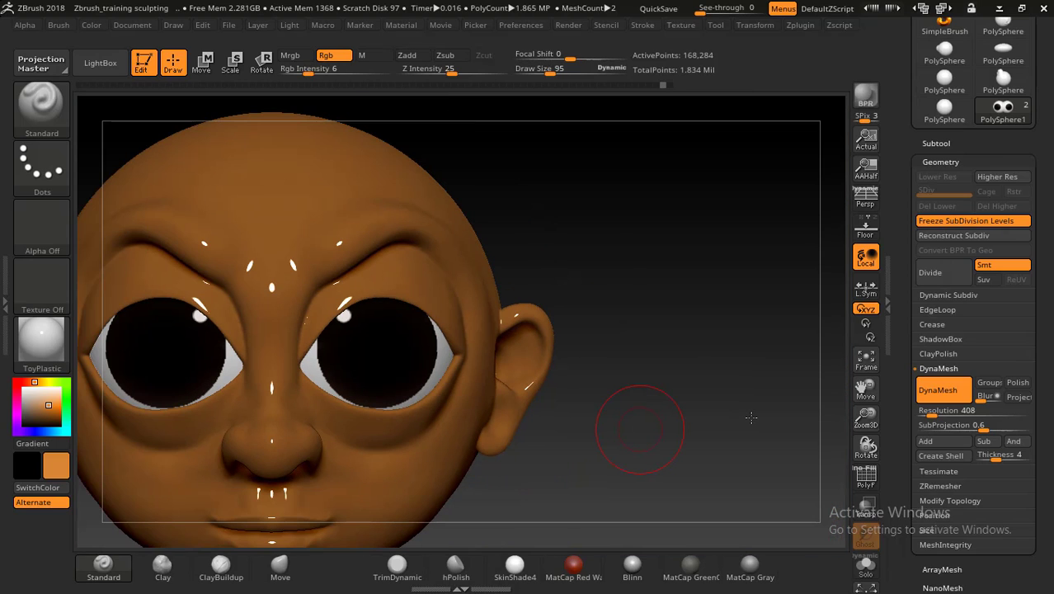
pyautogui.keyDown('alt'); pyautogui.moveTo(655, 412); pyautogui.dragTo(754, 376, button='right'); pyautogui.keyUp('alt')
pyautogui.keyDown('alt'); pyautogui.moveTo(644, 480); pyautogui.dragTo(703, 467, button='right'); pyautogui.keyUp('alt')
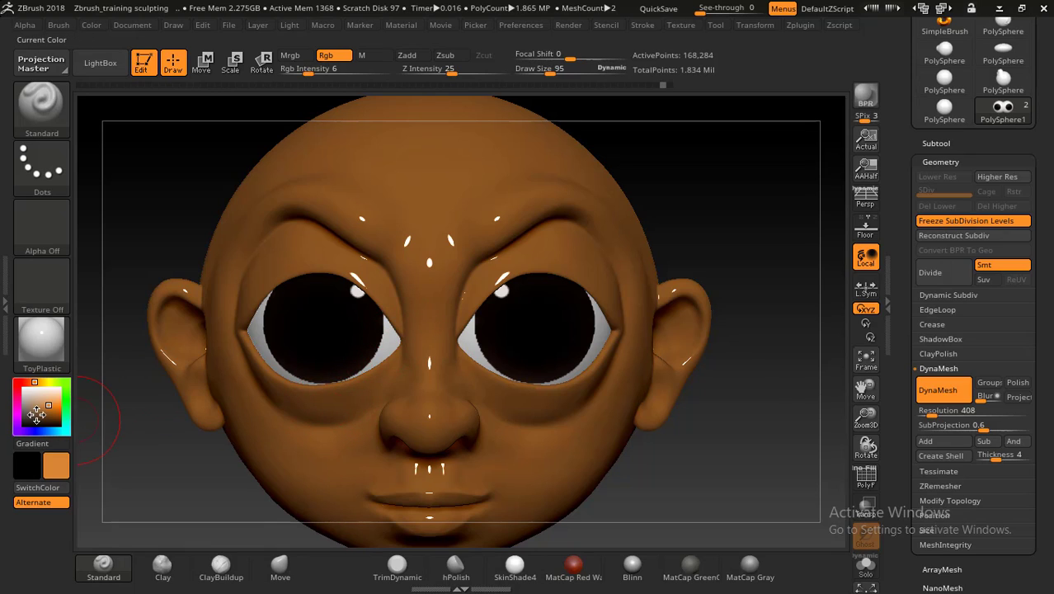
# Set the current colour to dark red and Z Intensity to 2, try a stroke over the eye white, and undo it.
pyautogui.moveTo(38, 408)
pyautogui.mouseDown()
pyautogui.moveTo(36, 424)
pyautogui.moveTo(46, 417)
pyautogui.moveTo(17, 382)
pyautogui.moveTo(48, 419)
pyautogui.mouseUp()
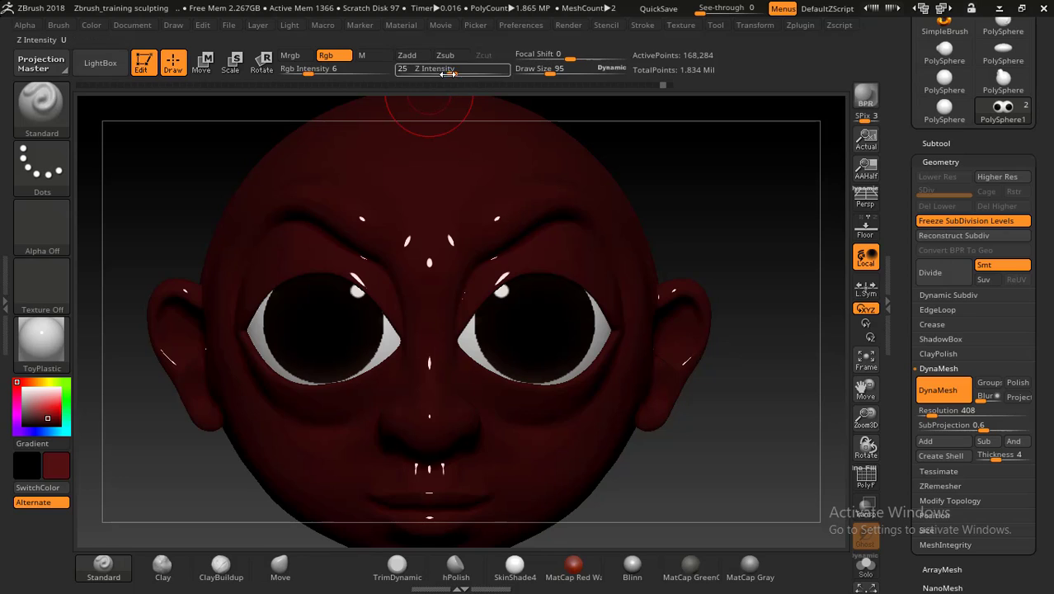
pyautogui.moveTo(446, 73); pyautogui.dragTo(416, 84)
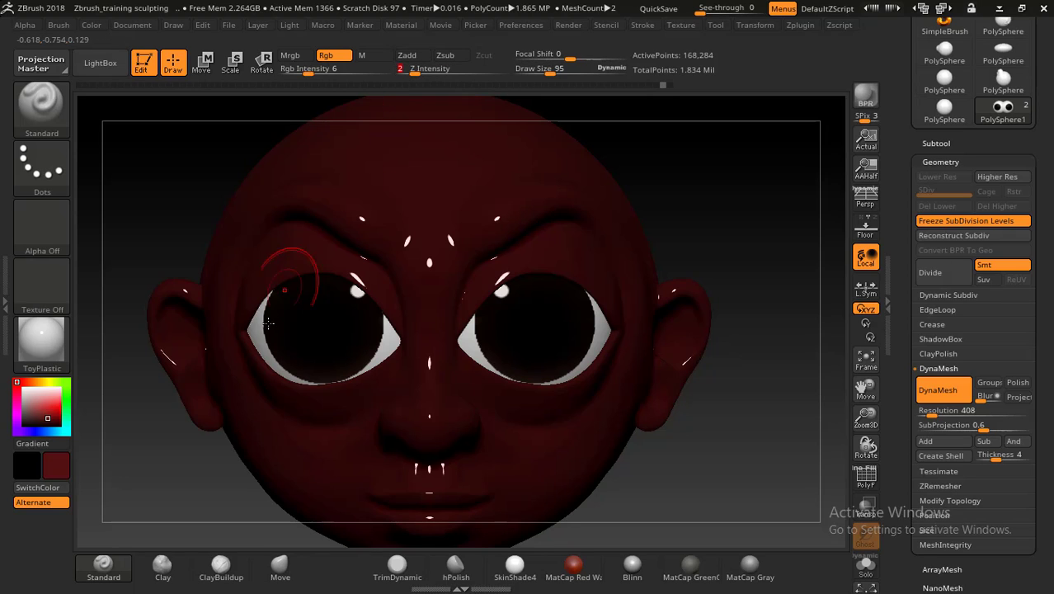
pyautogui.moveTo(258, 310)
pyautogui.mouseDown()
pyautogui.moveTo(276, 298)
pyautogui.moveTo(334, 406)
pyautogui.moveTo(372, 398)
pyautogui.mouseUp()
pyautogui.hotkey('ctrl', 'z')
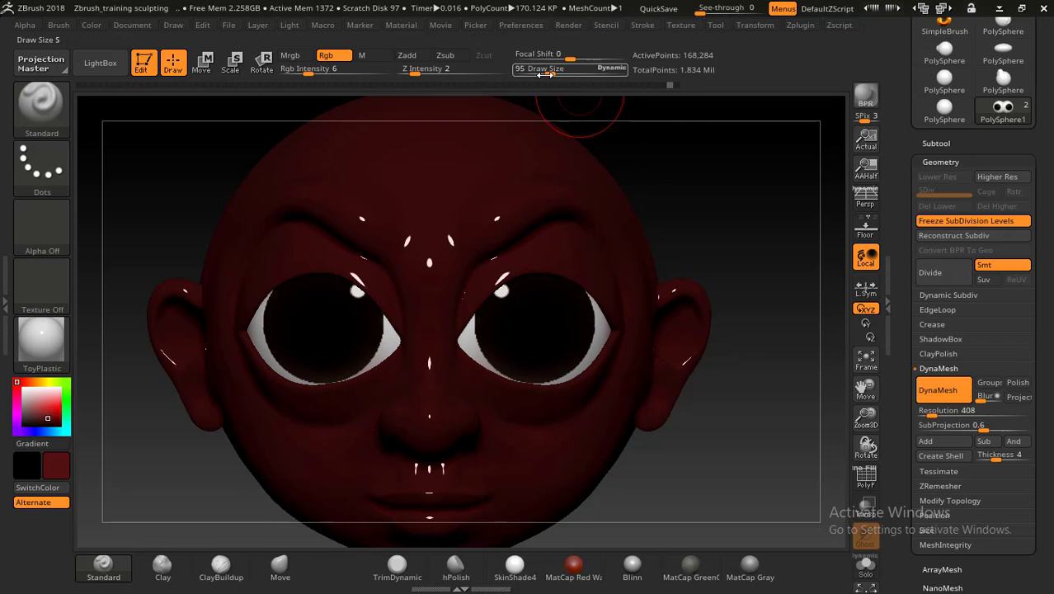
# Softly tint the whites of both eyes with dark red, using Draw Size 182 and Rgb Intensity 3.
pyautogui.moveTo(554, 70); pyautogui.dragTo(563, 73)
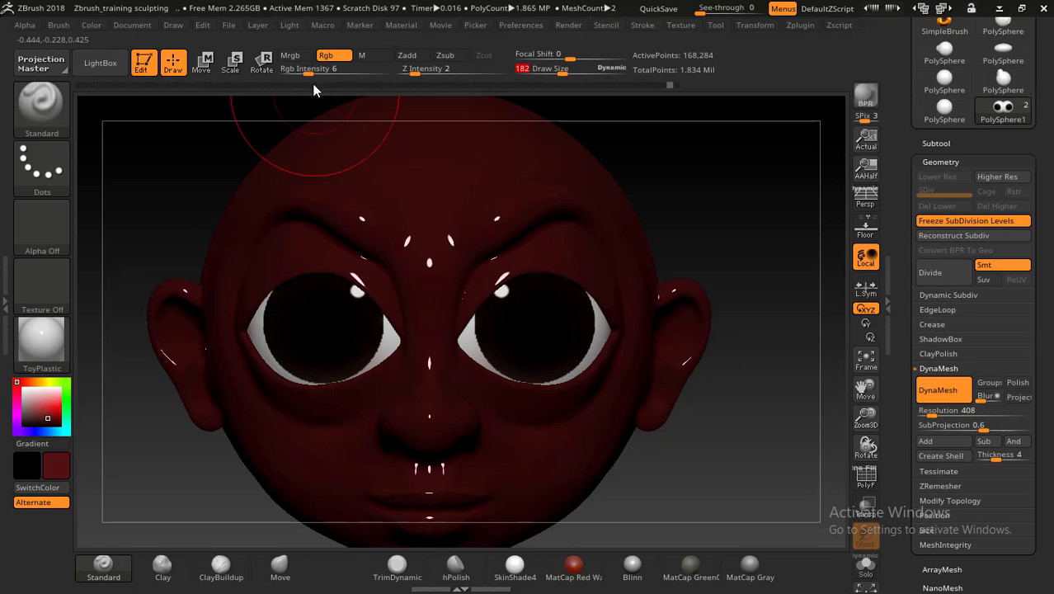
pyautogui.moveTo(309, 71); pyautogui.dragTo(302, 72)
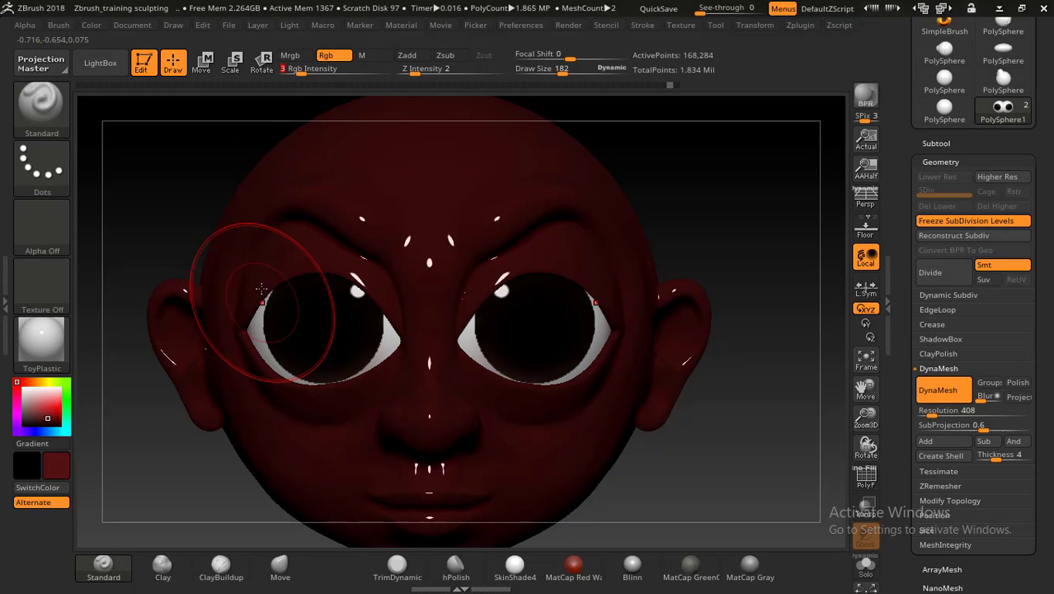
pyautogui.moveTo(271, 322)
pyautogui.mouseDown()
pyautogui.moveTo(264, 334)
pyautogui.moveTo(282, 345)
pyautogui.mouseUp()
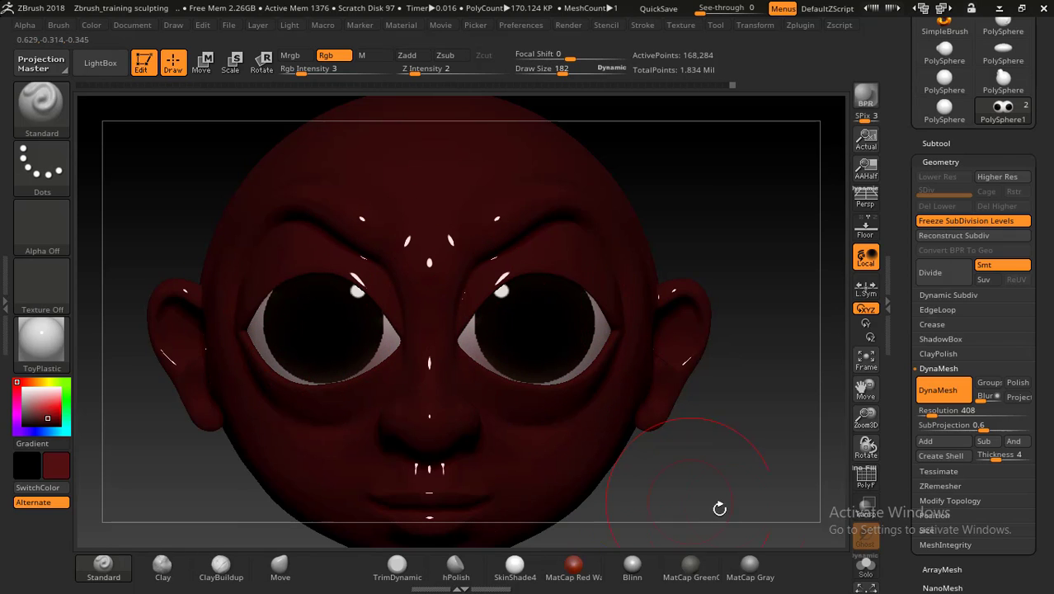
pyautogui.moveTo(726, 482); pyautogui.dragTo(730, 412)
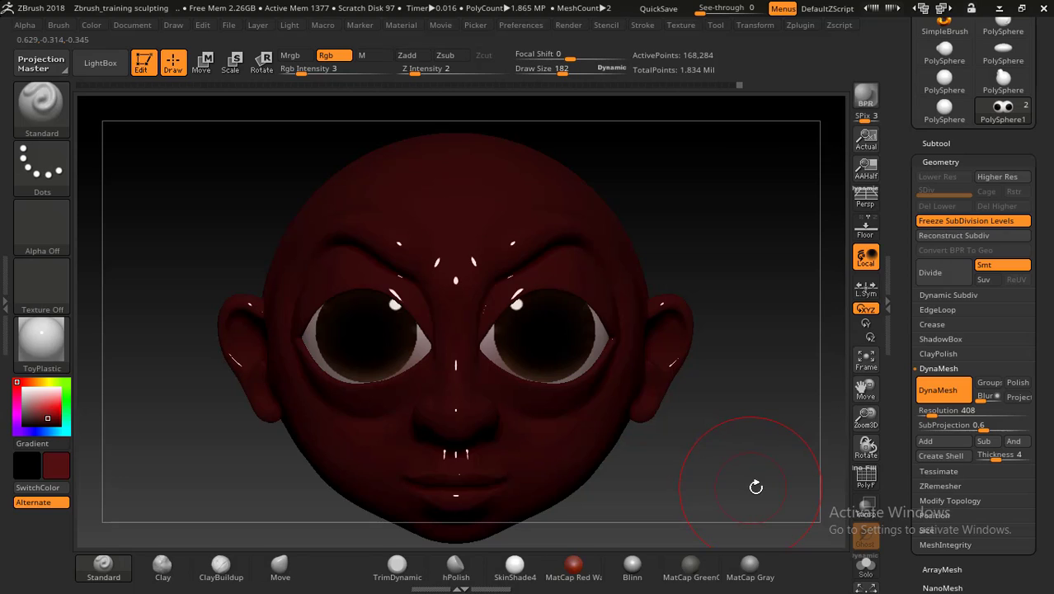
pyautogui.keyDown('alt'); pyautogui.moveTo(756, 487); pyautogui.dragTo(731, 511); pyautogui.keyUp('alt')
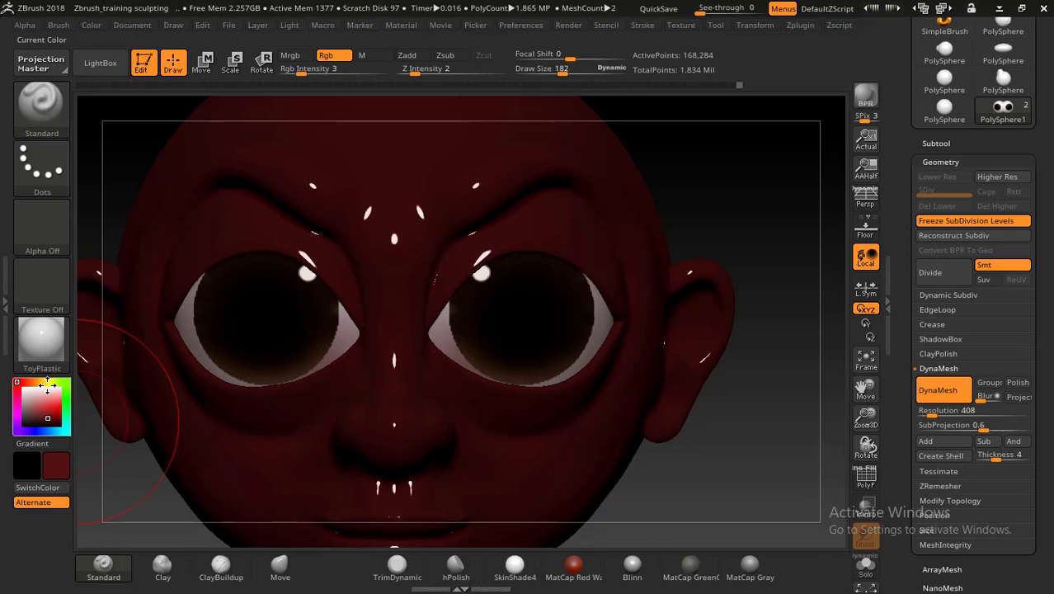
# Set the current colour to a pale pinkish white and check the tinted eyes in close-up and from the front.
pyautogui.moveTo(30, 402); pyautogui.dragTo(27, 392)
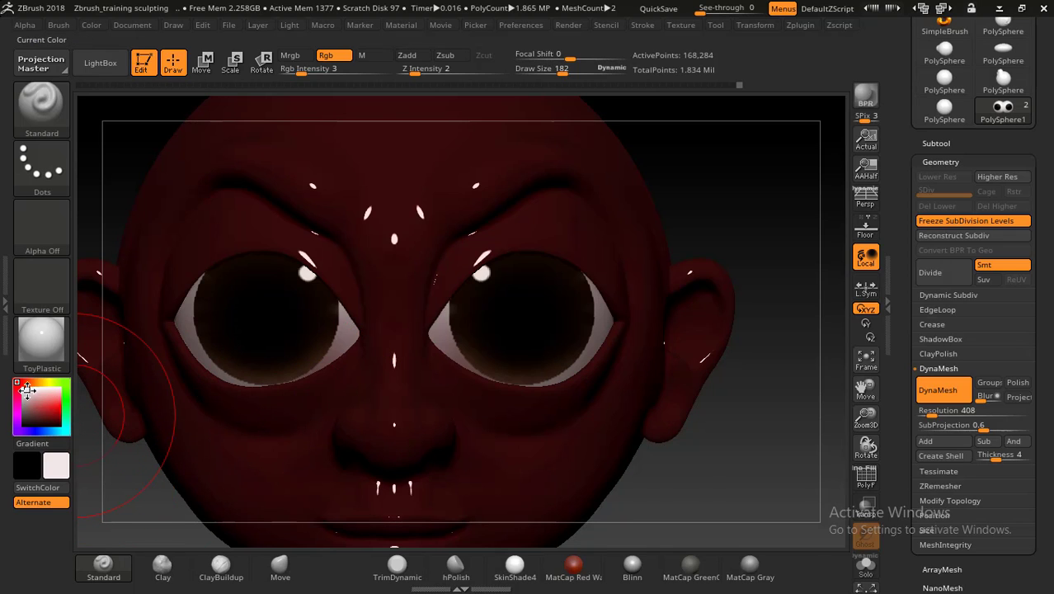
pyautogui.keyDown('alt'); pyautogui.moveTo(684, 421); pyautogui.dragTo(659, 389); pyautogui.keyUp('alt')
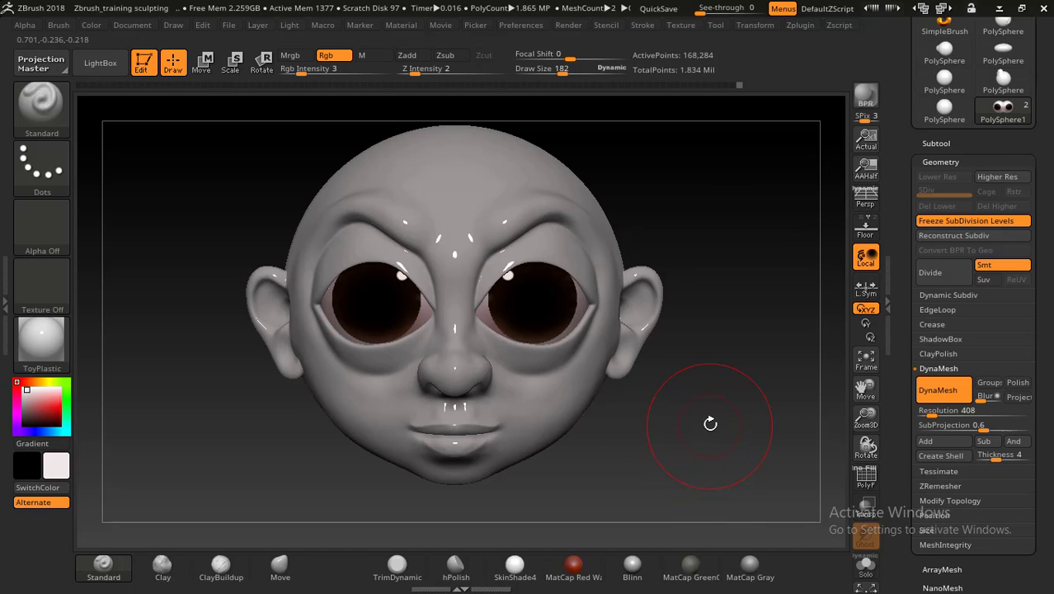
pyautogui.moveTo(656, 431); pyautogui.dragTo(735, 429)
pyautogui.moveTo(842, 580)
pyautogui.keyDown('alt'); pyautogui.mouseDown()
pyautogui.moveTo(784, 572)
pyautogui.moveTo(843, 580)
pyautogui.mouseUp(); pyautogui.keyUp('alt')
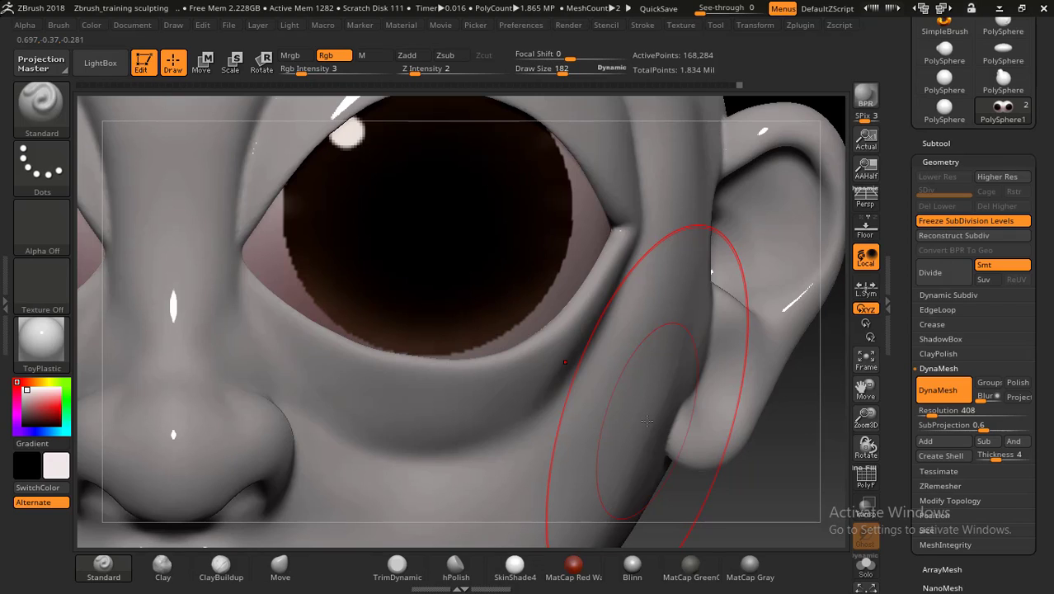
pyautogui.moveTo(760, 516)
pyautogui.mouseDown()
pyautogui.moveTo(723, 428)
pyautogui.moveTo(688, 386)
pyautogui.moveTo(675, 401)
pyautogui.moveTo(695, 421)
pyautogui.mouseUp()
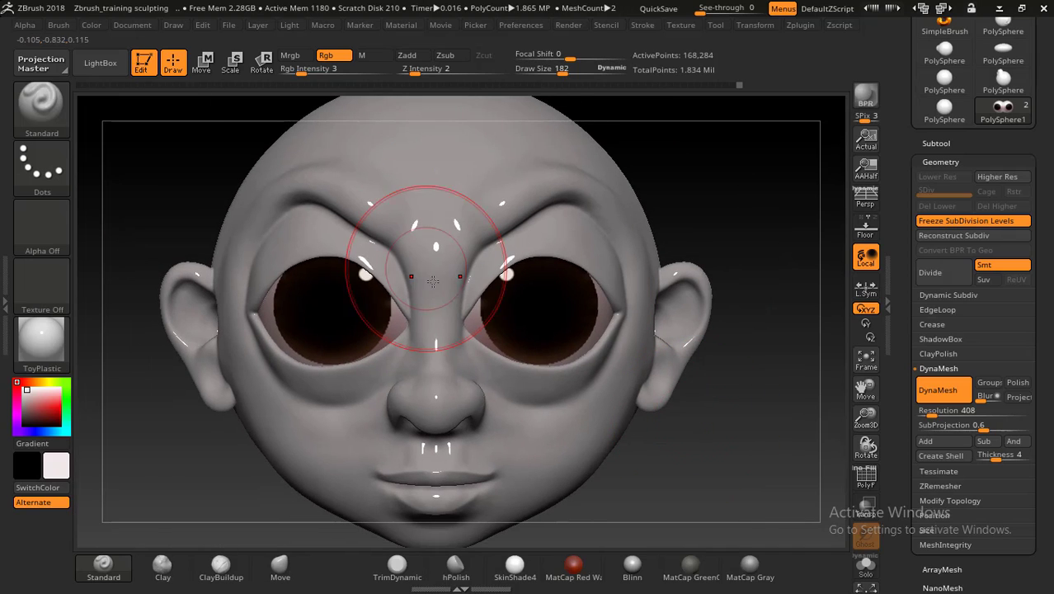